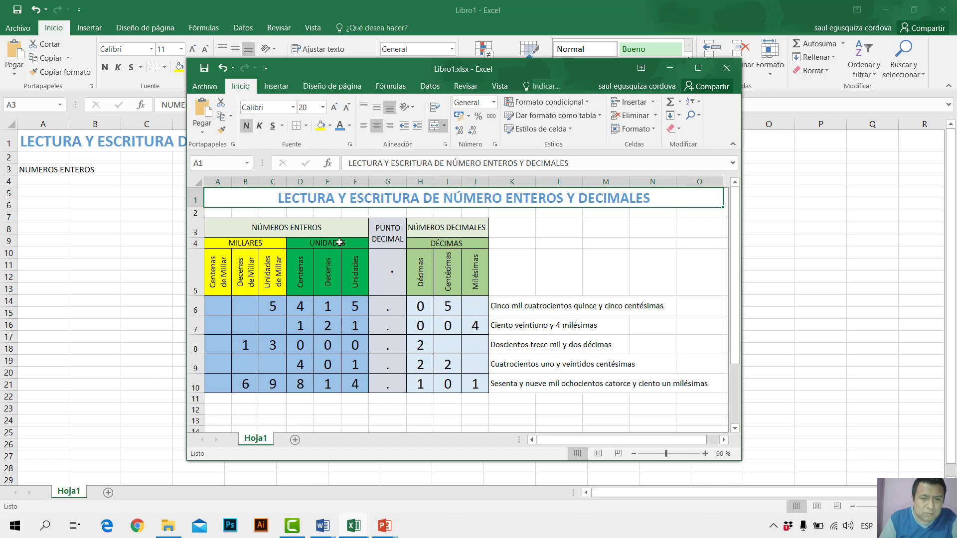
# Step: In the new Libro1 workbook, enter MILLARES in A4 and UNIDADES in B4, below the NUMEROS ENTEROS heading
pyautogui.click(70, 196)
pyautogui.click(47, 185)
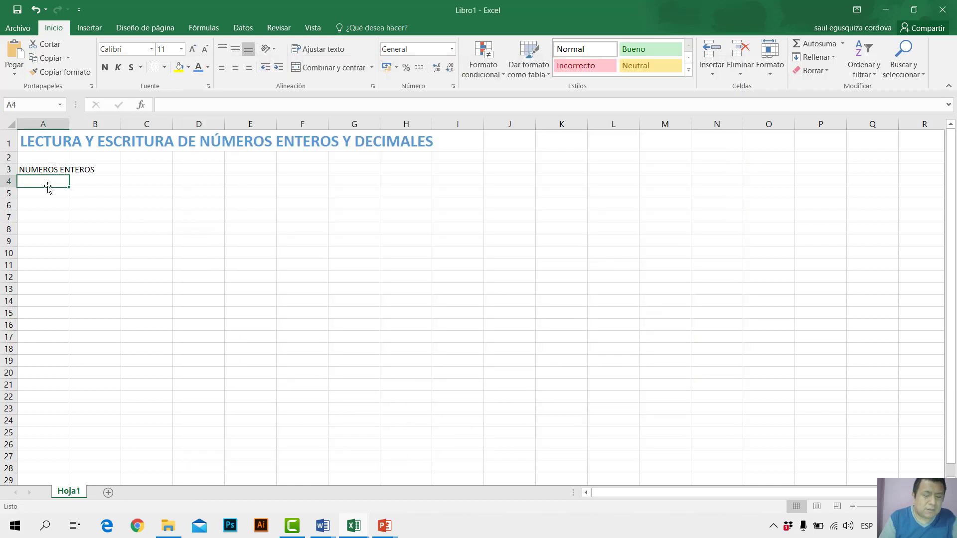
pyautogui.write('MILLARES')
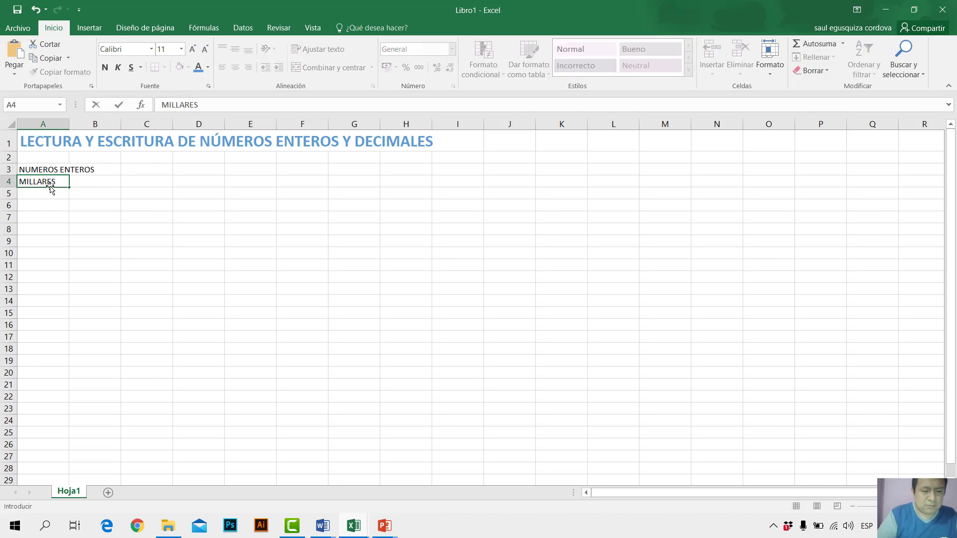
pyautogui.press('Tab')
pyautogui.write('UNIDADES')
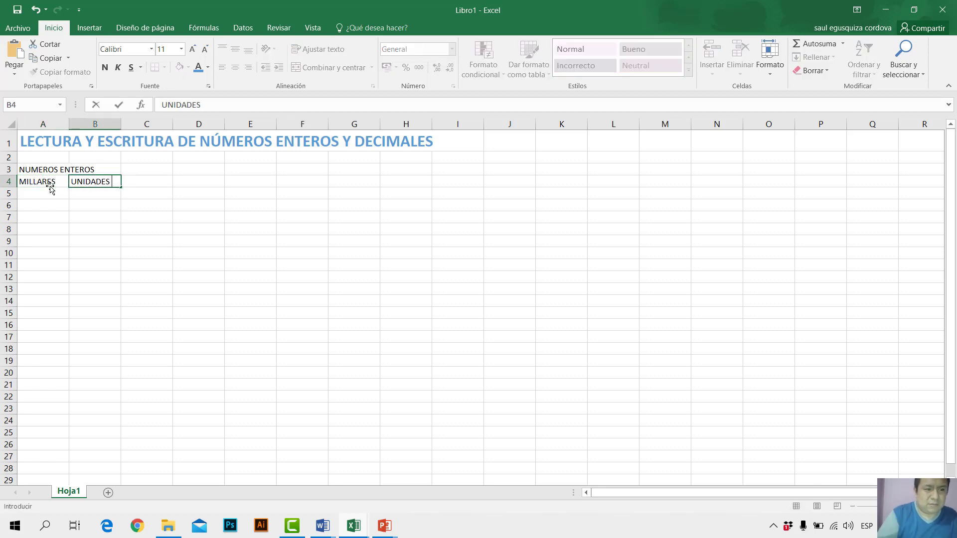
pyautogui.click(125, 220)
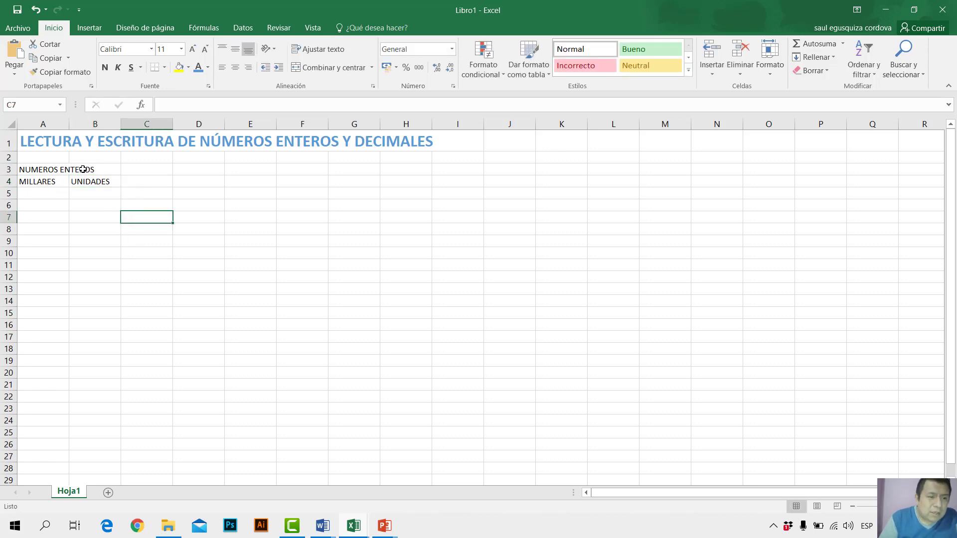
# Step: Enter the UNIDADES heading in D4 and clear it from B4
pyautogui.click(95, 185)
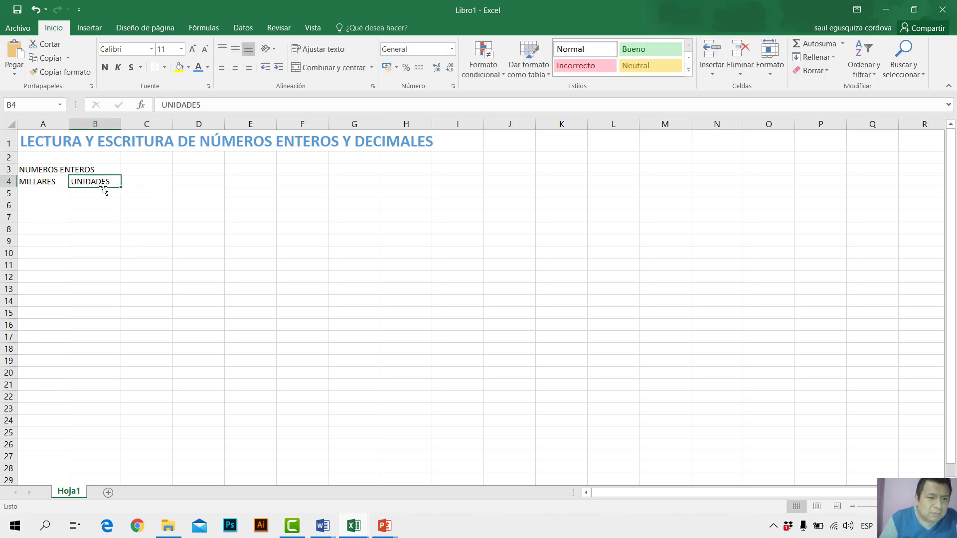
pyautogui.click(204, 182)
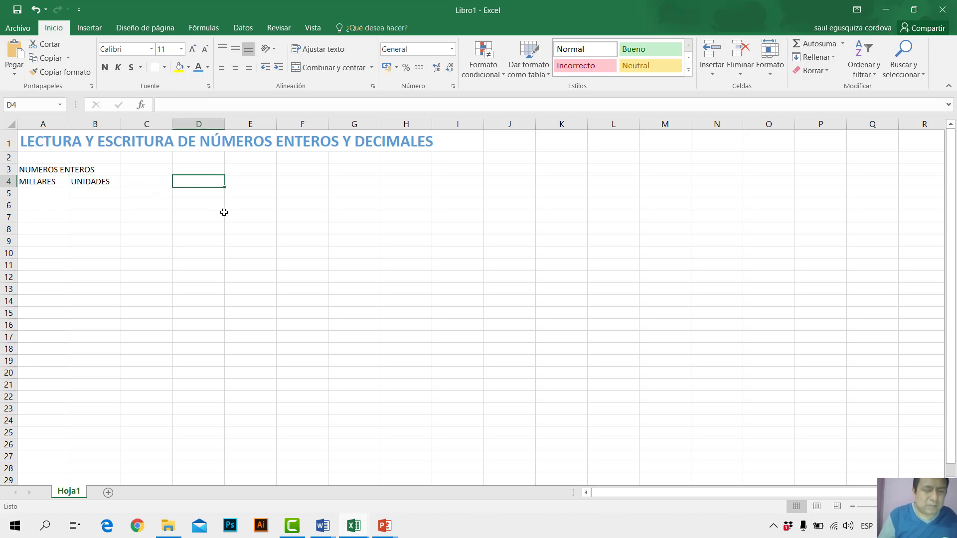
pyautogui.write('UNIDADES')
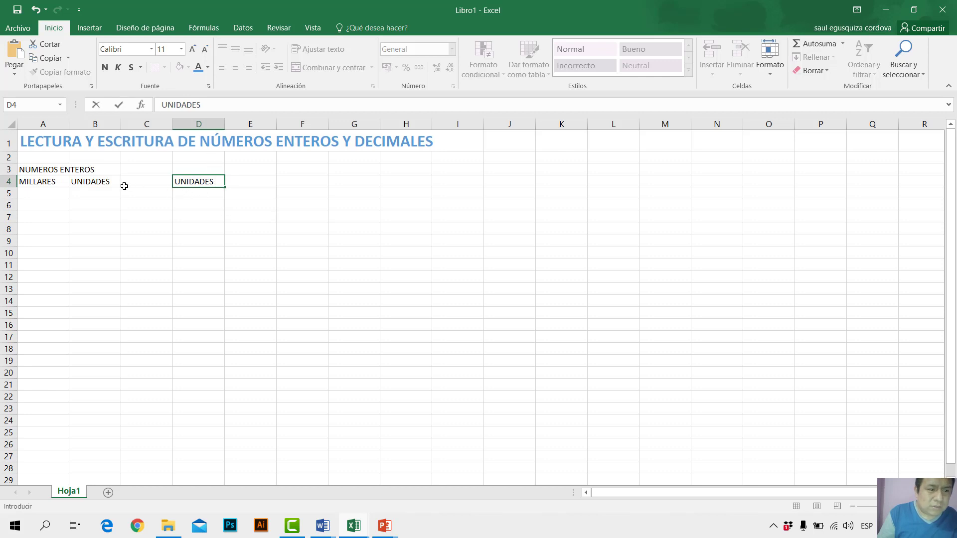
pyautogui.click(103, 182)
pyautogui.press('Delete')
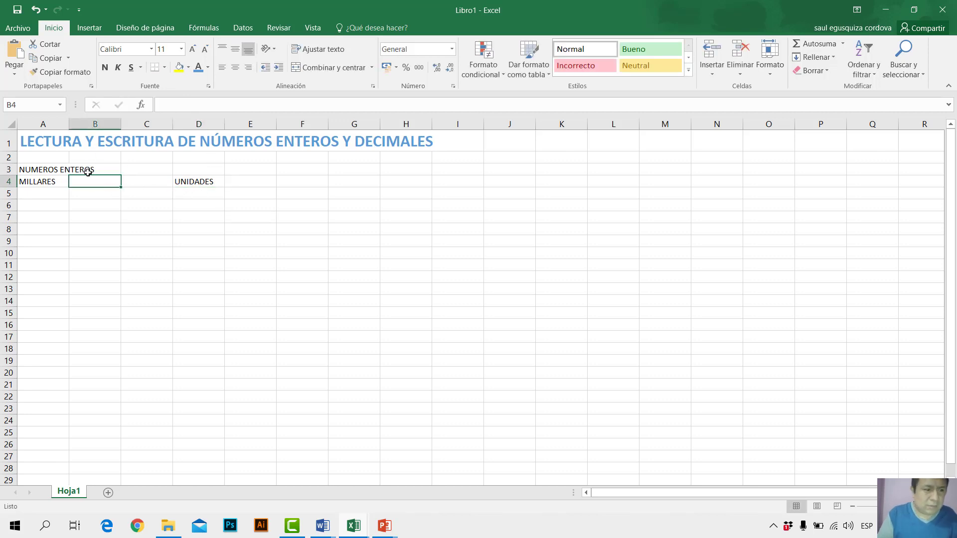
# Step: Merge and center the MILLARES heading across A4:C4
pyautogui.click(202, 182)
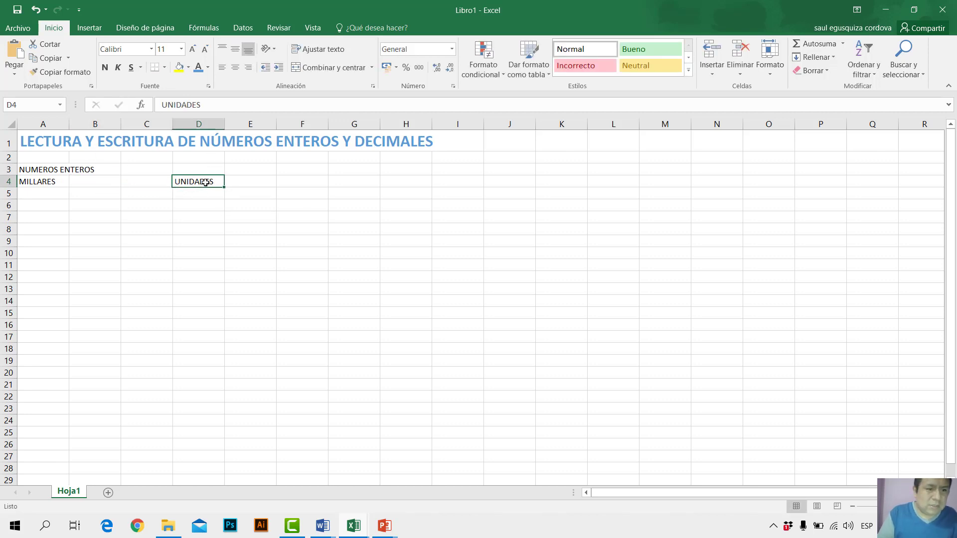
pyautogui.click(44, 181)
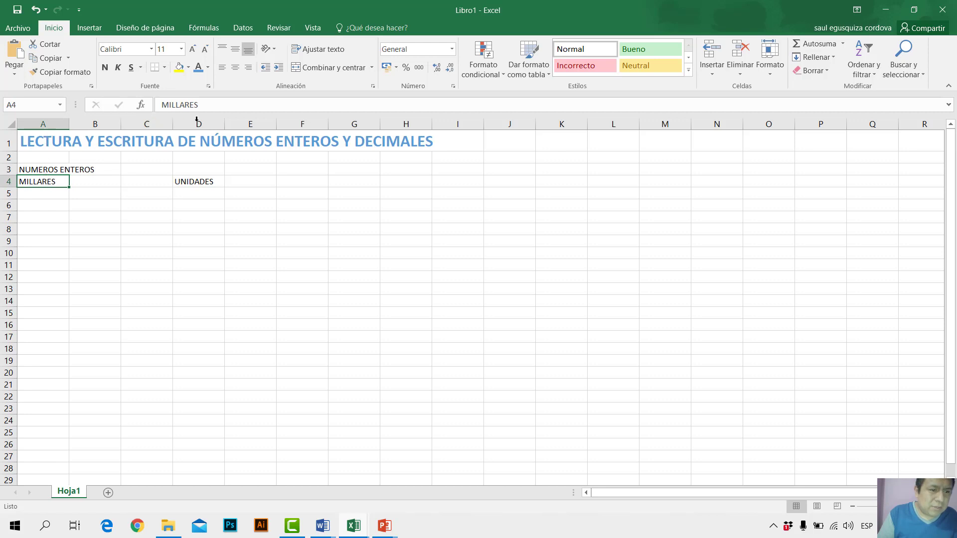
pyautogui.moveTo(43, 181); pyautogui.dragTo(155, 183)
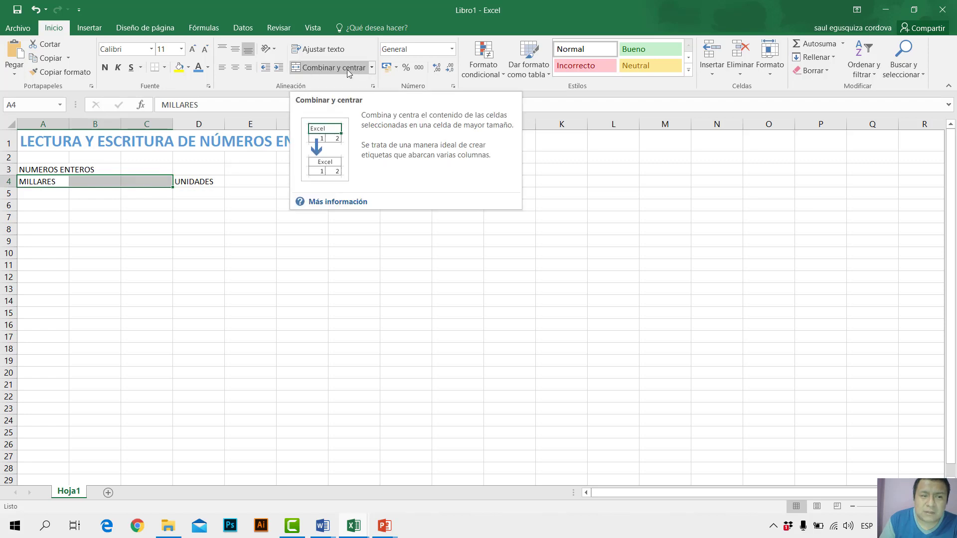
pyautogui.click(321, 67)
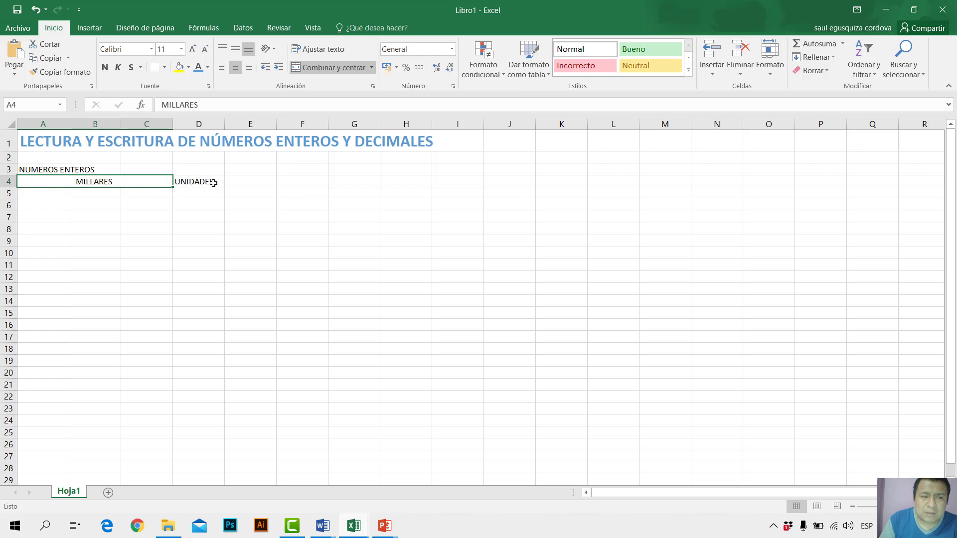
# Step: Check the heading layout in the Libro1.xlsx reference table, and merge and center UNIDADES across D4:F4
pyautogui.click(232, 181)
pyautogui.click(187, 182)
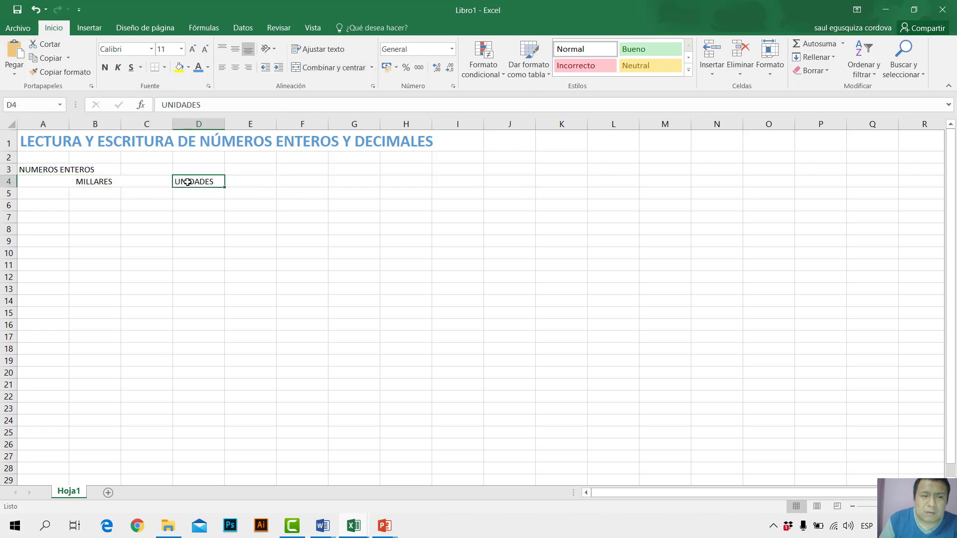
pyautogui.moveTo(191, 182); pyautogui.dragTo(294, 181)
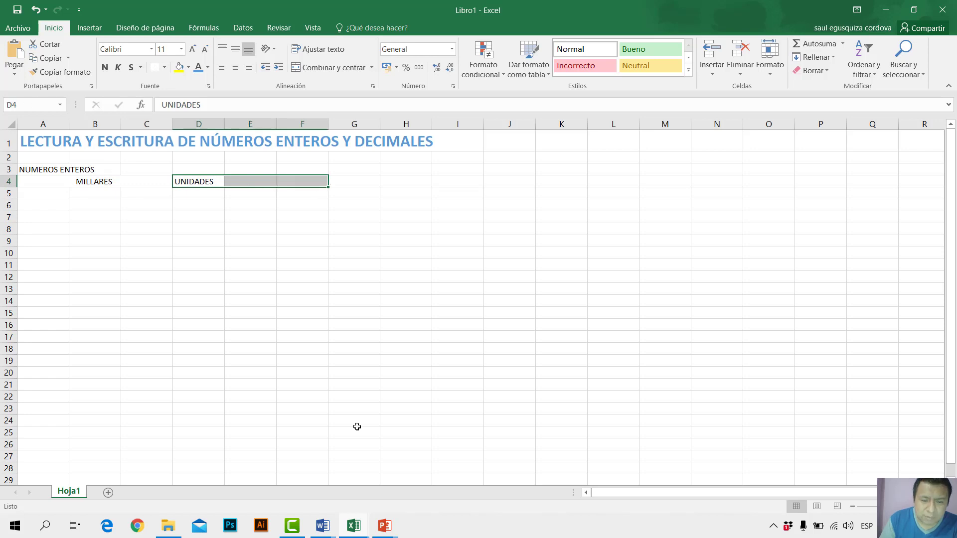
pyautogui.moveTo(374, 532)
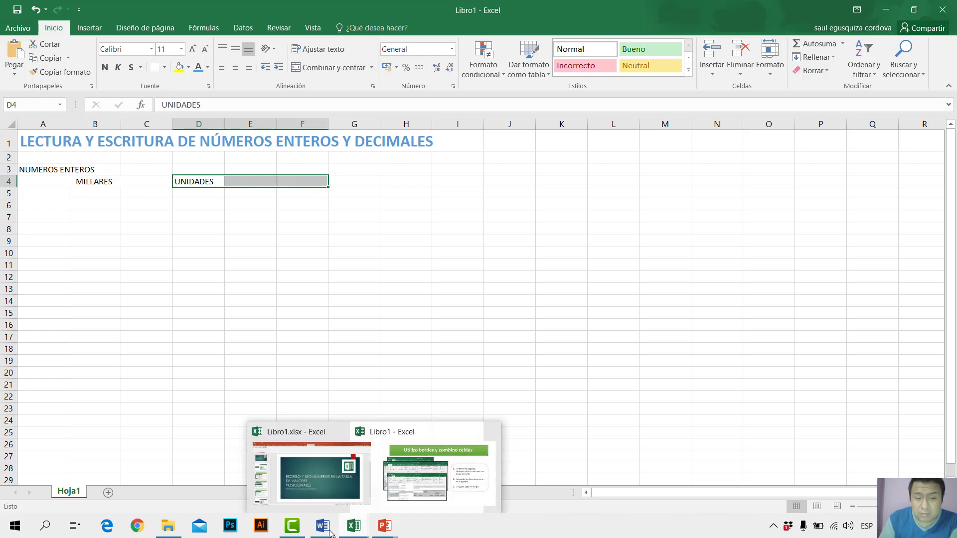
pyautogui.click(309, 496)
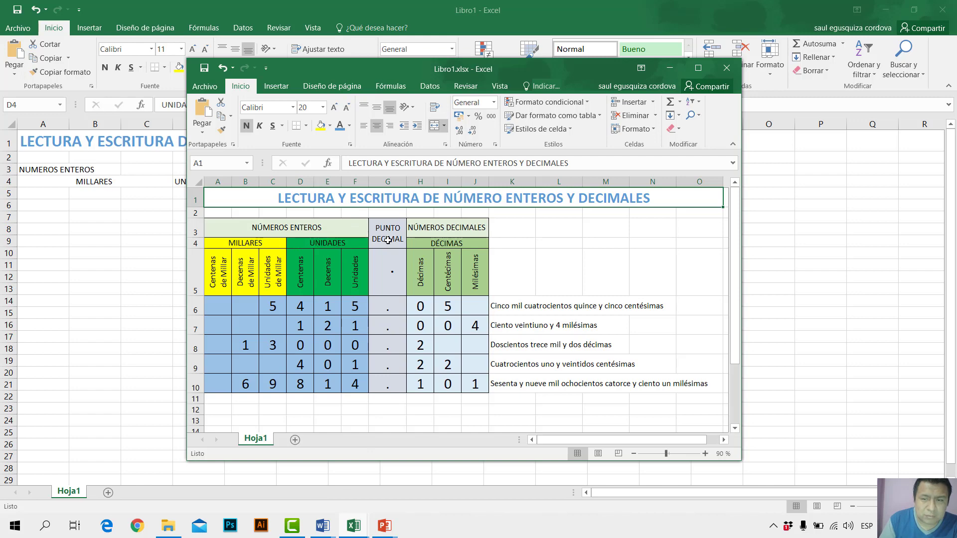
pyautogui.click(675, 69)
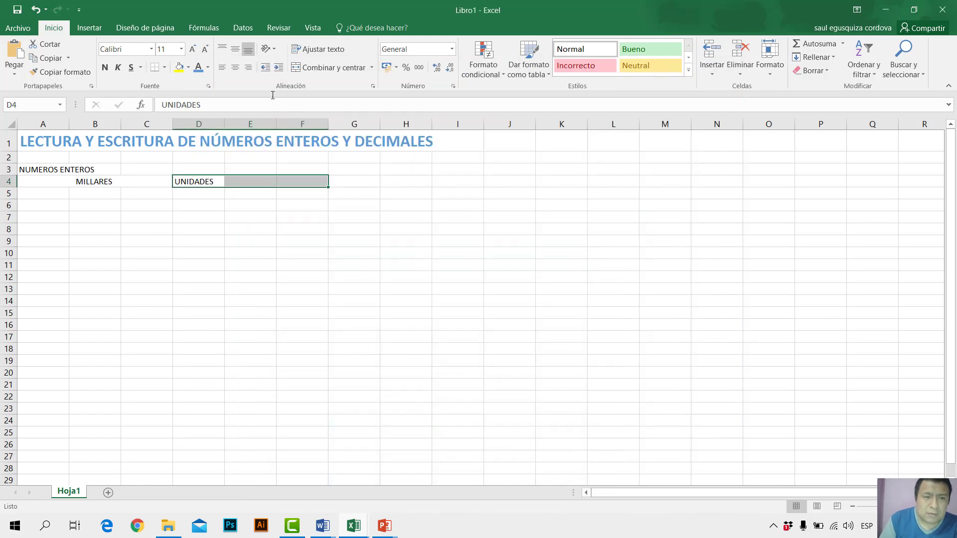
pyautogui.click(329, 68)
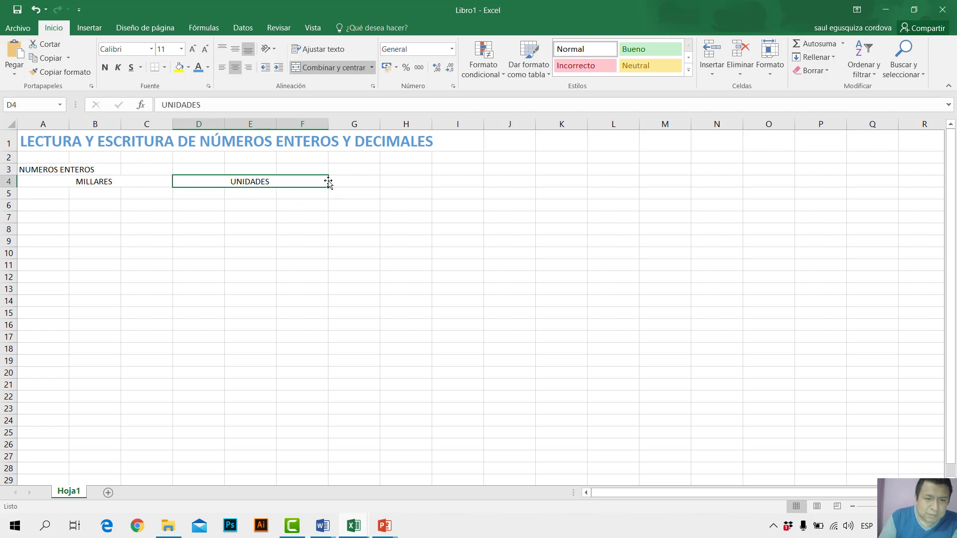
# Step: Merge and center the NUMEROS ENTEROS heading across A3:F3, above the MILLARES and UNIDADES headings
pyautogui.moveTo(315, 168)
pyautogui.mouseDown()
pyautogui.moveTo(29, 169)
pyautogui.moveTo(282, 175)
pyautogui.moveTo(304, 166)
pyautogui.mouseUp()
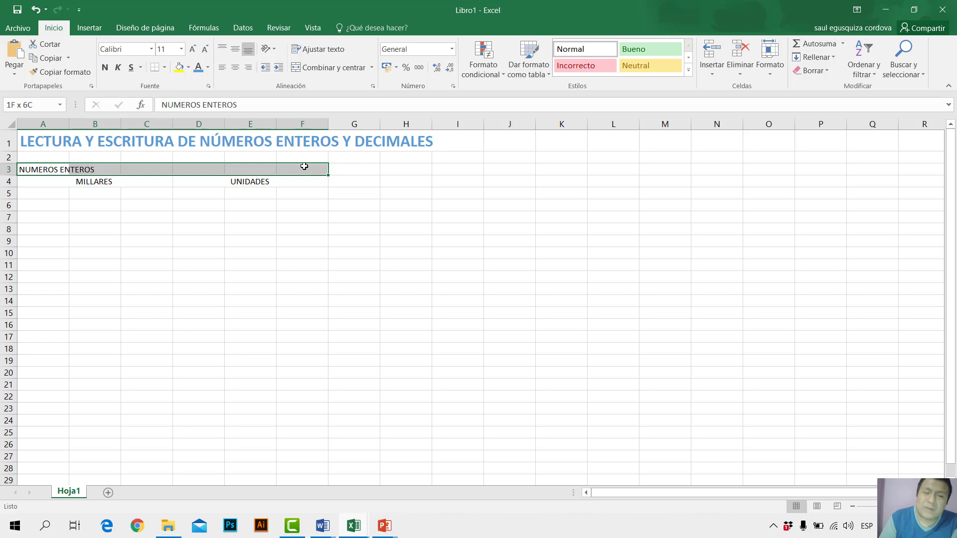
pyautogui.moveTo(307, 168); pyautogui.dragTo(307, 169)
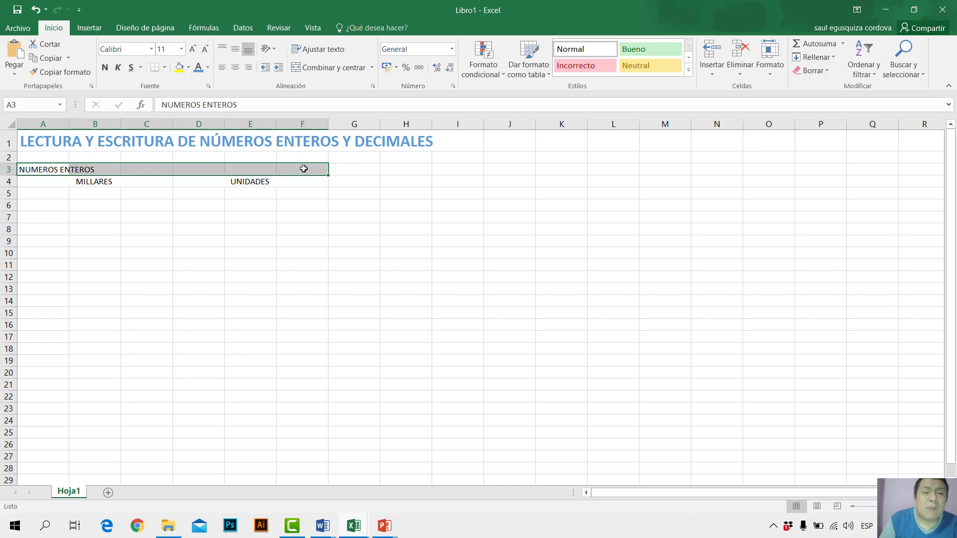
pyautogui.click(331, 68)
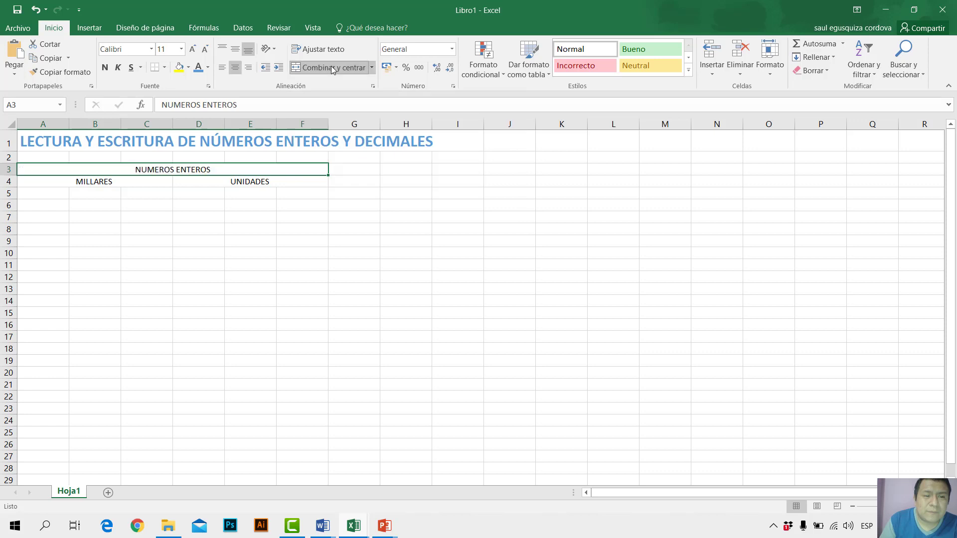
pyautogui.click(442, 241)
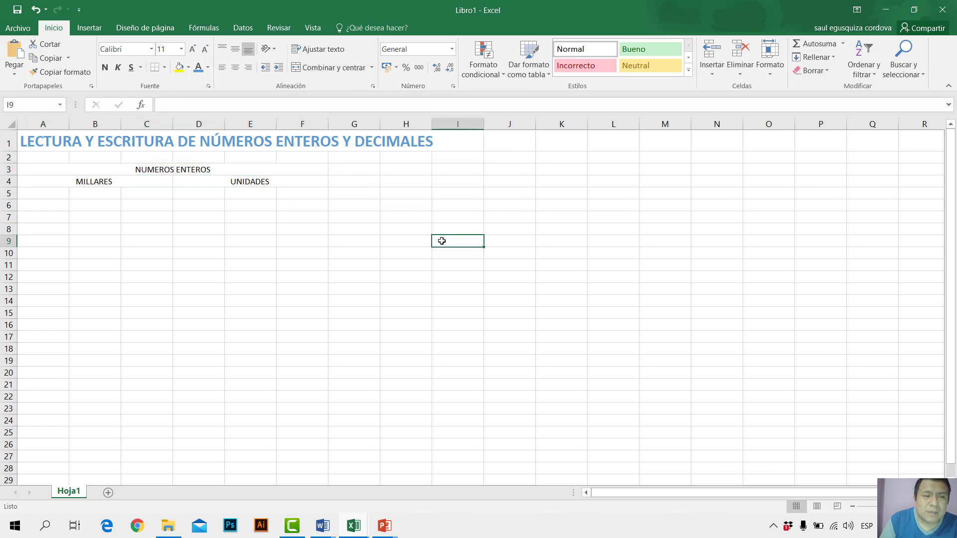
pyautogui.click(73, 174)
pyautogui.click(78, 180)
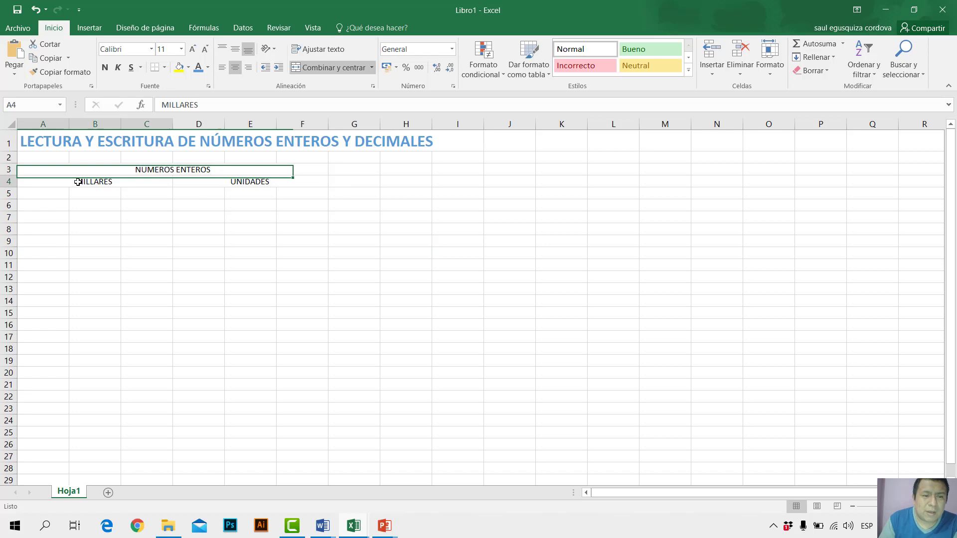
pyautogui.click(231, 181)
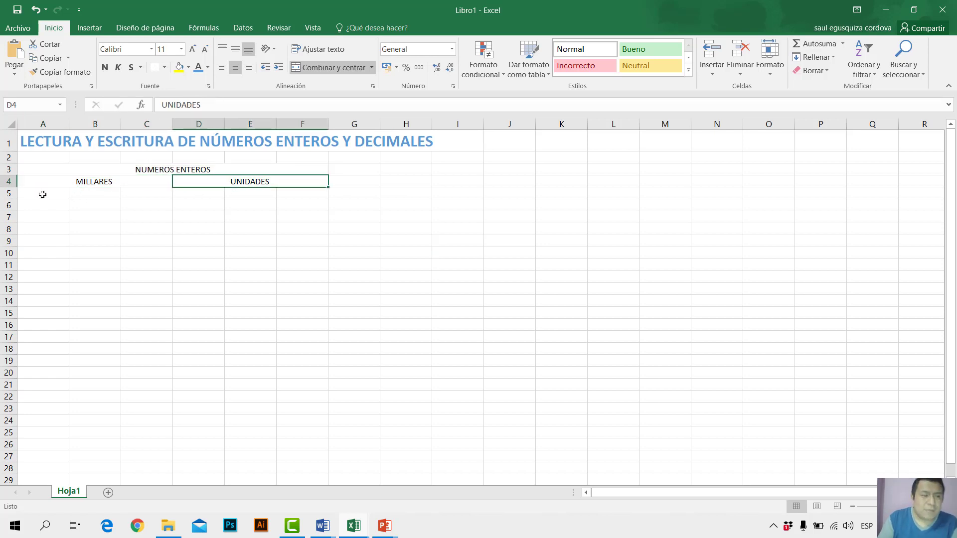
# Step: Consult the PowerPoint slide on borders and merged cells, and enter "Centena de millar" in A5 of the new workbook
pyautogui.click(41, 193)
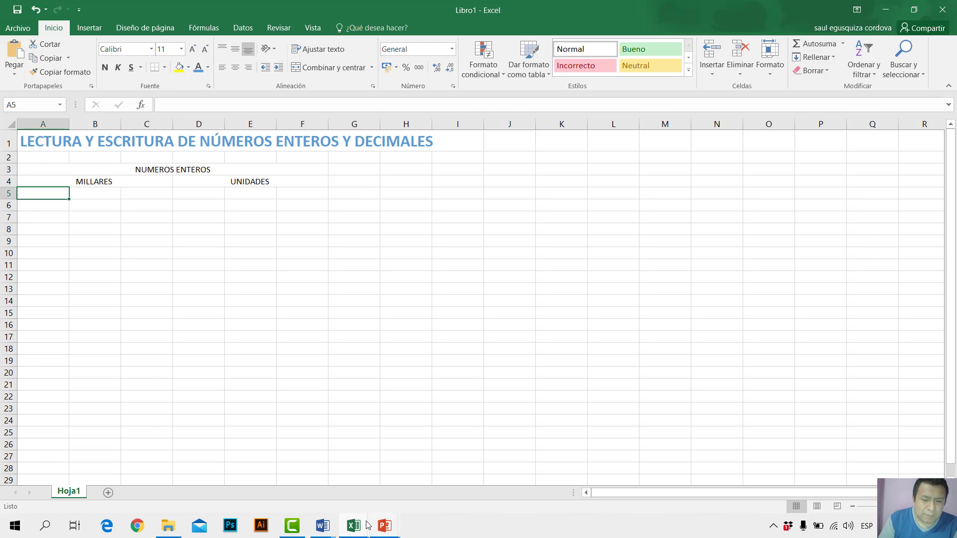
pyautogui.click(319, 526)
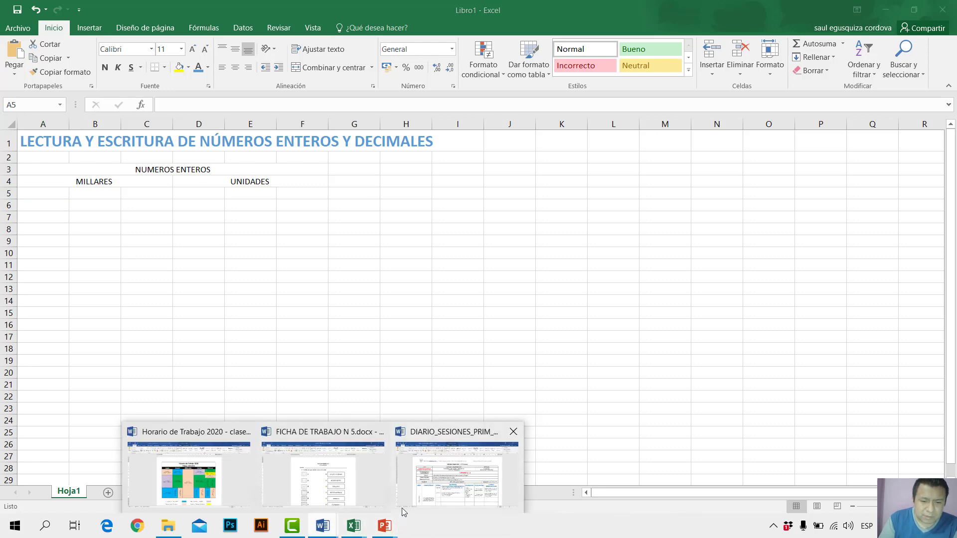
pyautogui.moveTo(397, 527)
pyautogui.click(436, 489)
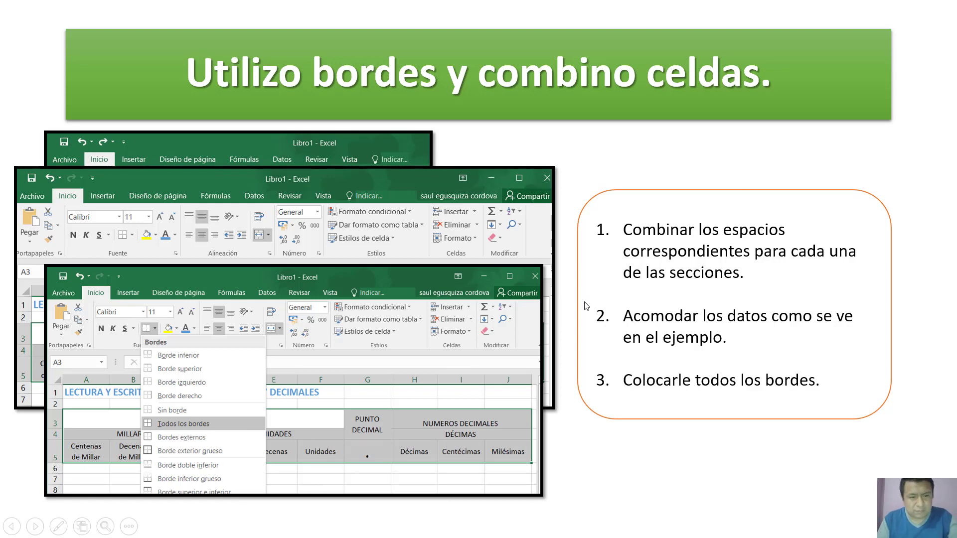
pyautogui.hotkey('alt', 'Tab')
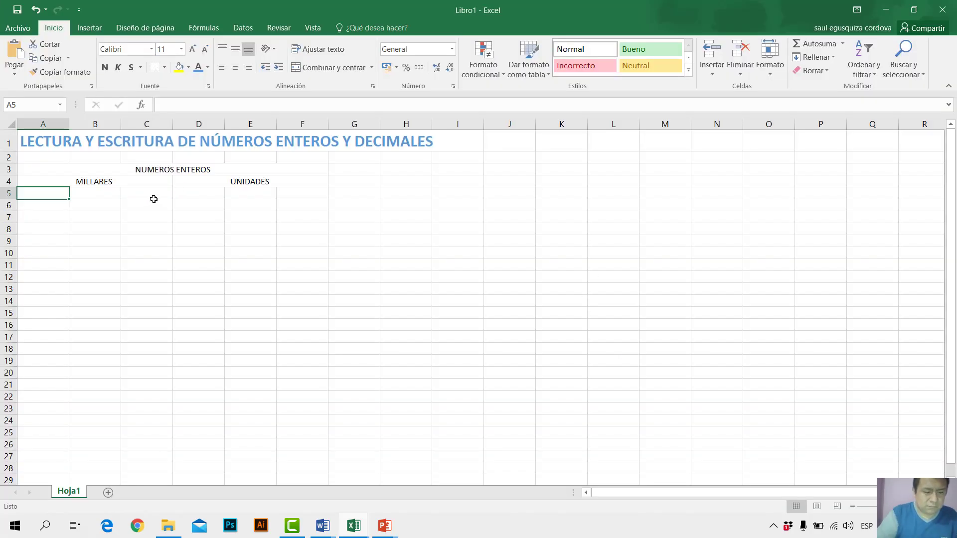
pyautogui.write('Cent')
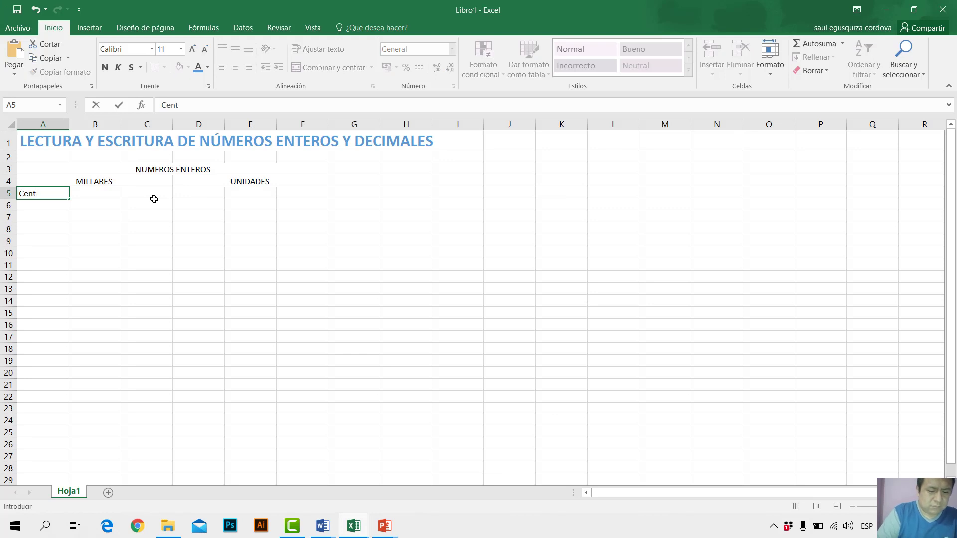
pyautogui.write('ena de millar')
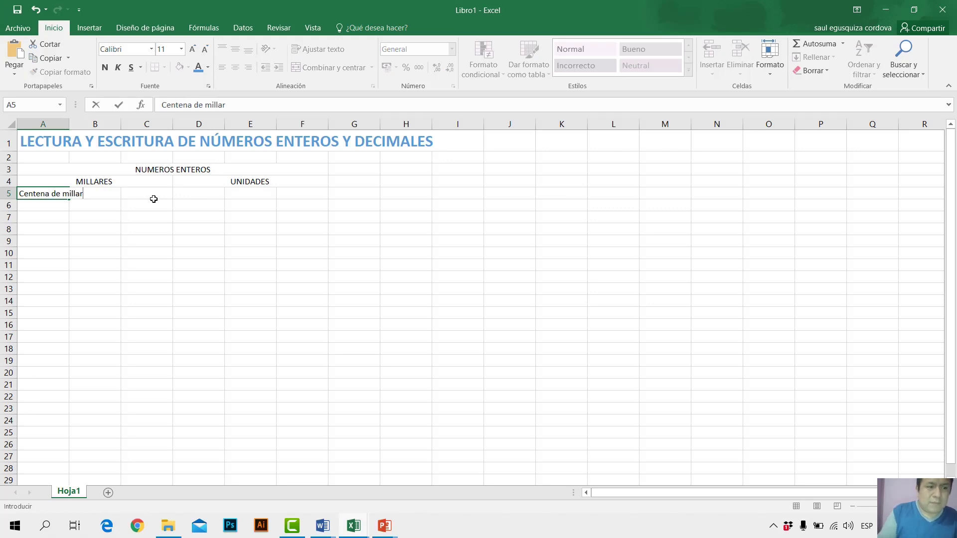
# Step: Insert a line break in A5 between "Centena" and "de millar" to split the label over two lines
pyautogui.click(53, 194)
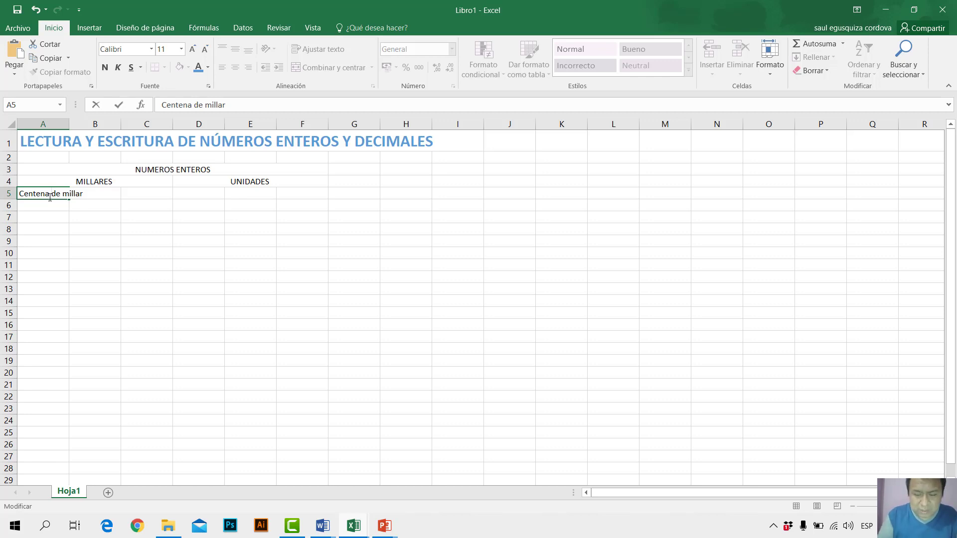
pyautogui.hotkey('alt', 'Return')
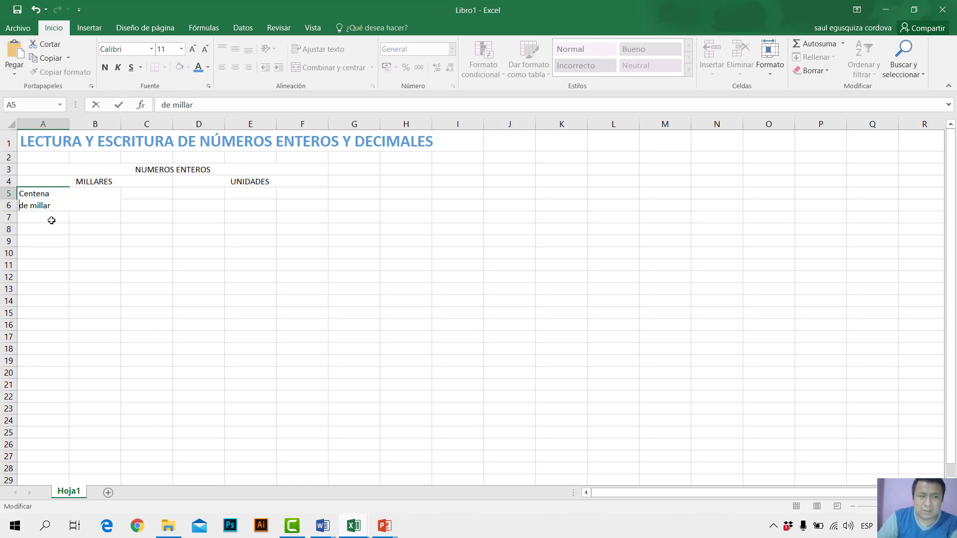
pyautogui.press('Return')
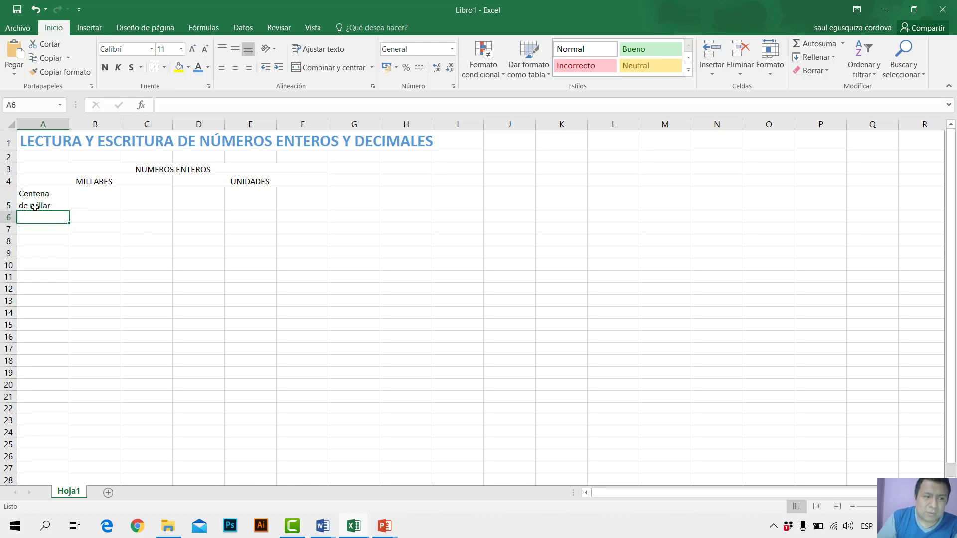
# Step: Check the column labels in the Libro1.xlsx reference table, and change "Centena" to "Centenas" in A5 of the new workbook
pyautogui.click(51, 193)
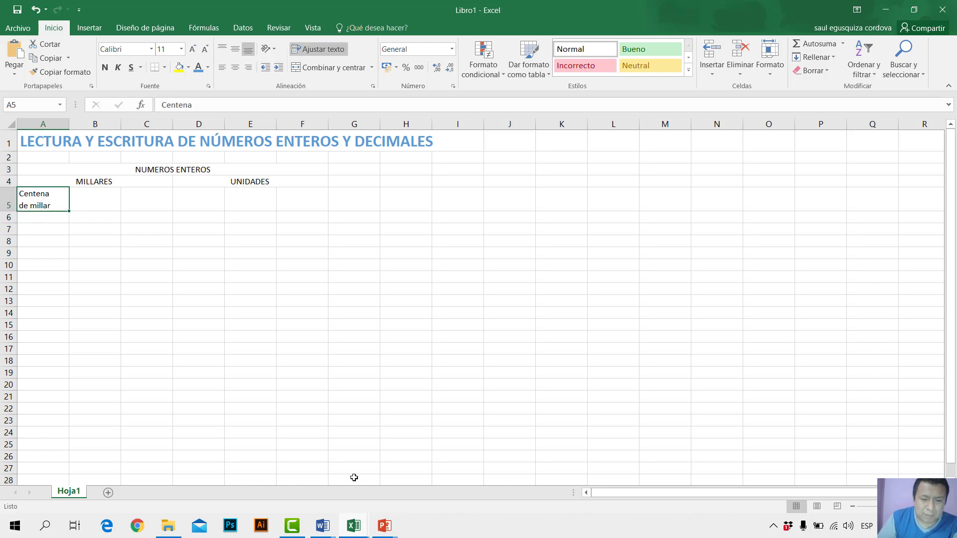
pyautogui.moveTo(354, 526)
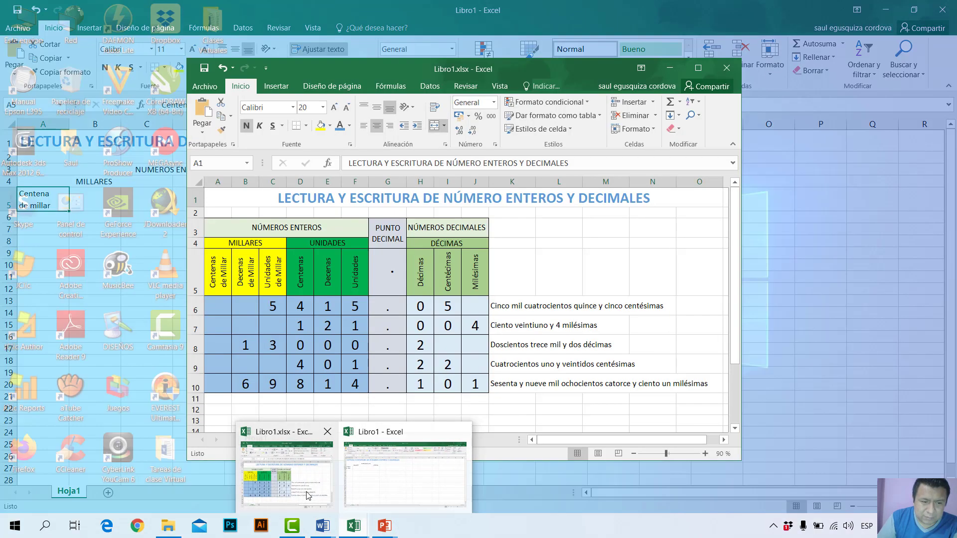
pyautogui.click(308, 495)
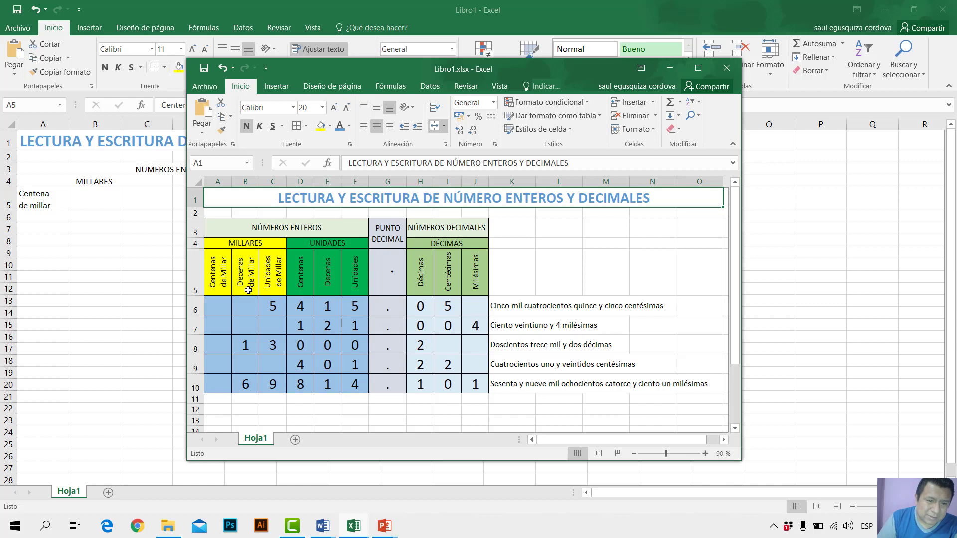
pyautogui.click(48, 194)
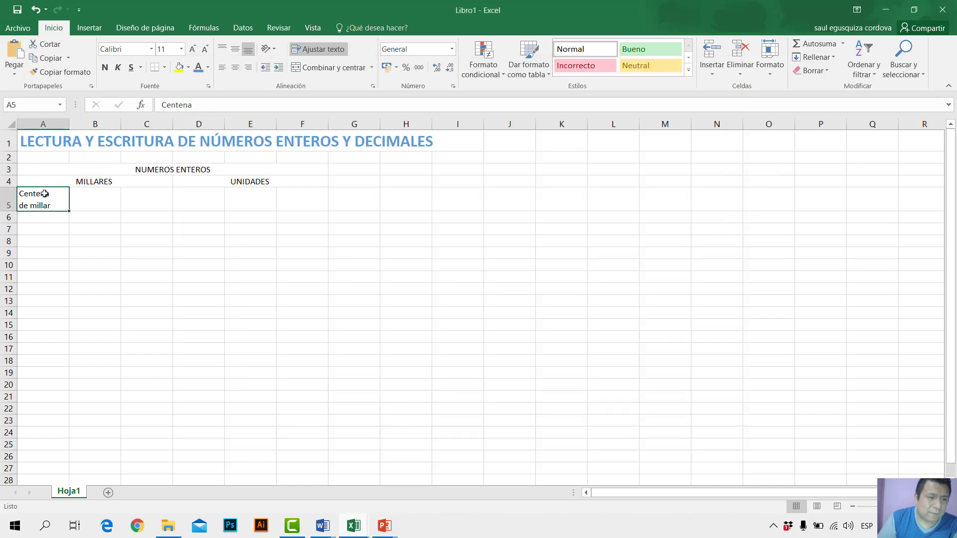
pyautogui.doubleClick(49, 196)
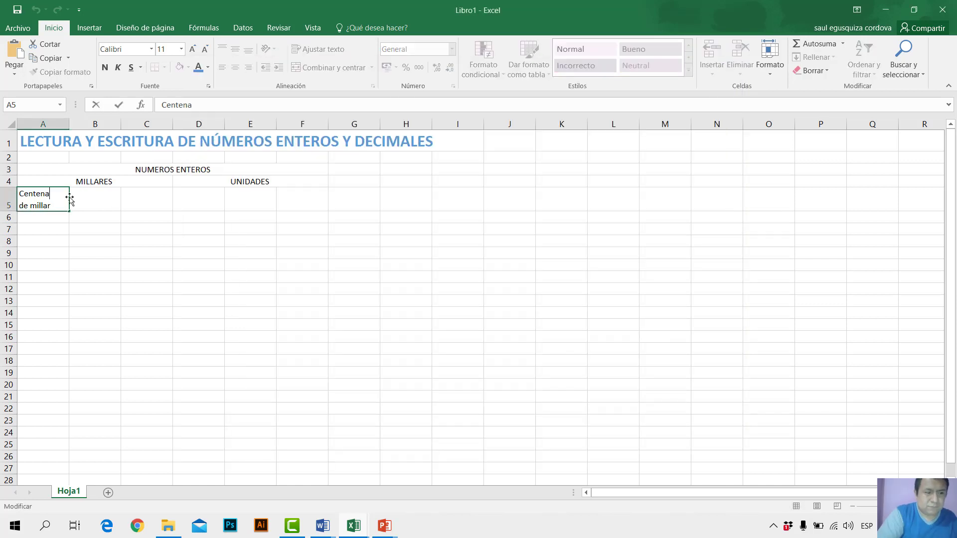
pyautogui.write('s')
# Step: Enter "Decenas de millar" in B5, with a line break after "Decenas"
pyautogui.click(99, 204)
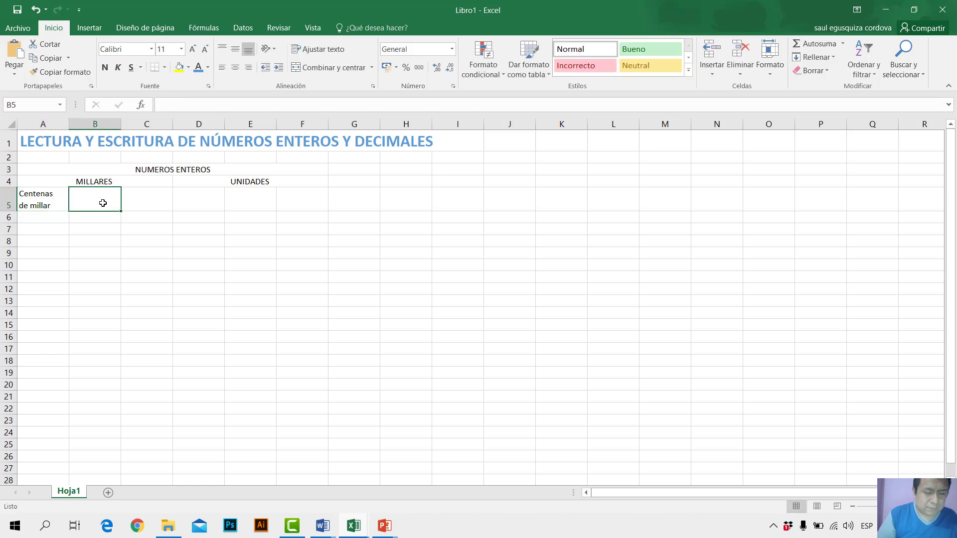
pyautogui.write('De')
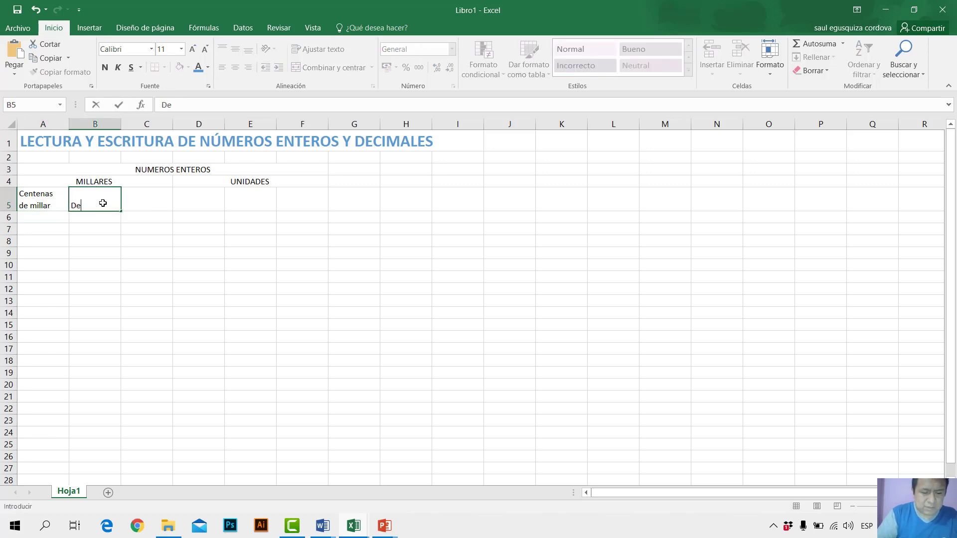
pyautogui.write('cenas')
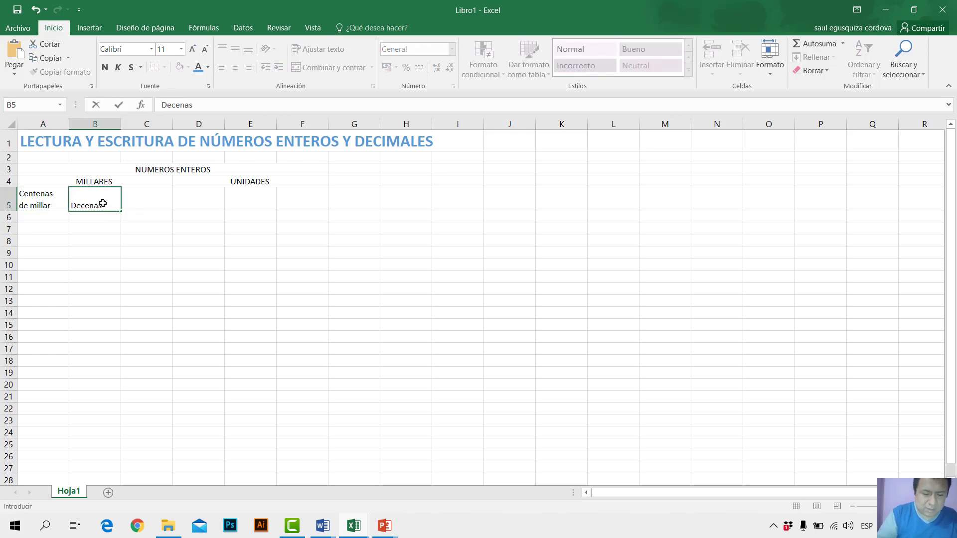
pyautogui.hotkey('alt', 'Return')
pyautogui.write('de milla')
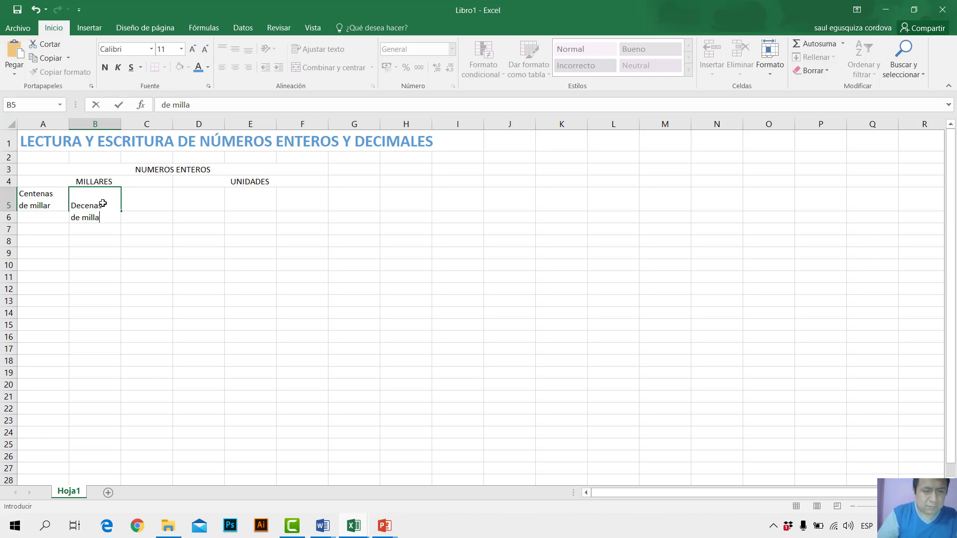
pyautogui.write('r')
pyautogui.press('Return')
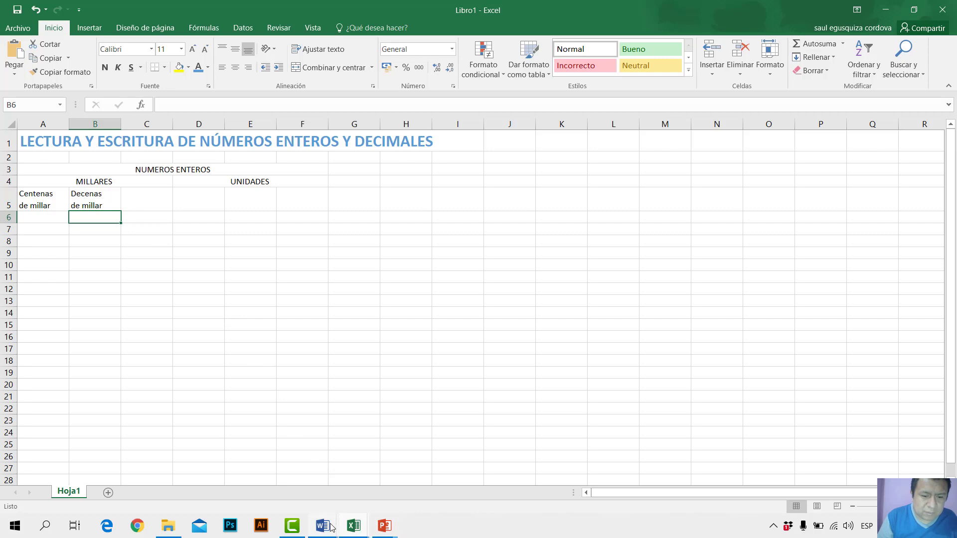
# Step: Consult the PowerPoint slide on borders and merged cells, and copy the place-value labels in B5:F5 of the Libro1.xlsx reference table
pyautogui.click(383, 529)
pyautogui.click(420, 497)
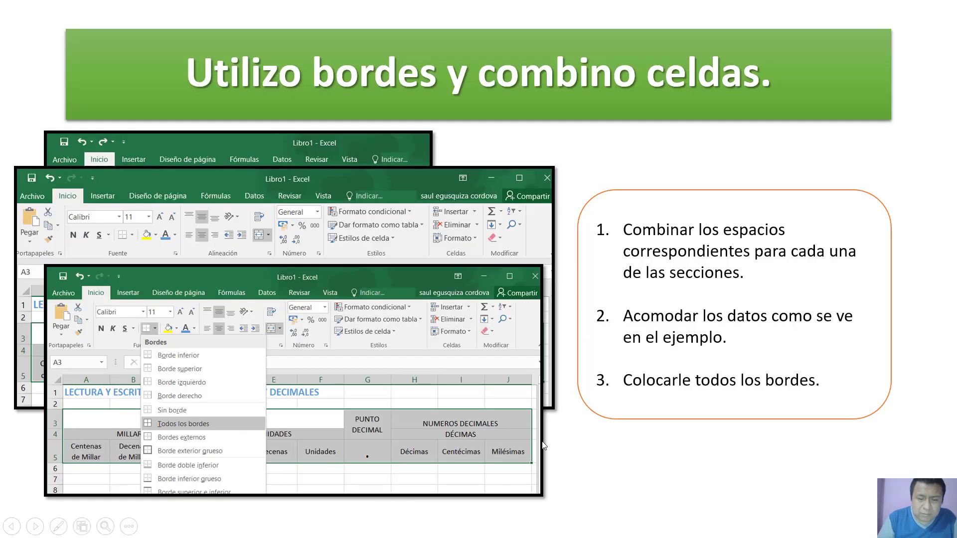
pyautogui.click(562, 490)
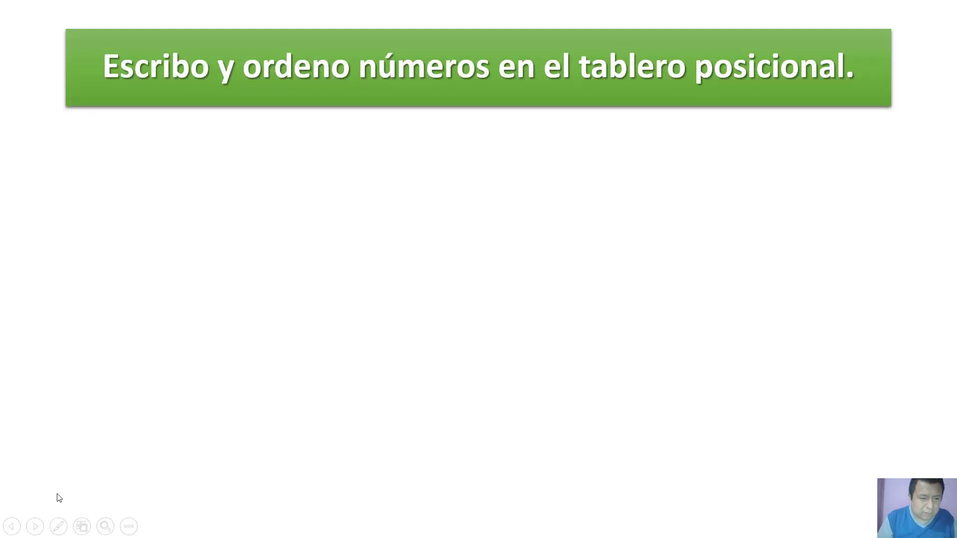
pyautogui.click(13, 527)
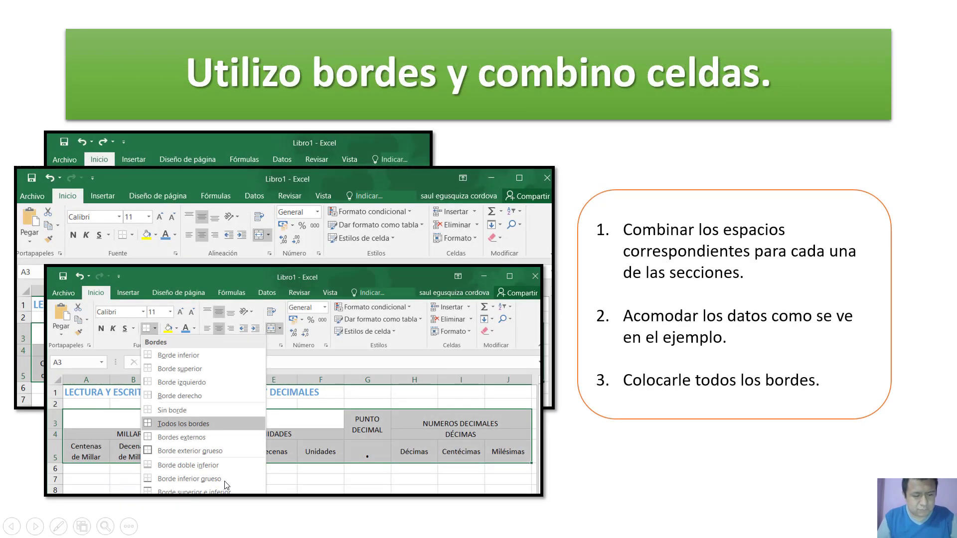
pyautogui.hotkey('alt', 'Tab')
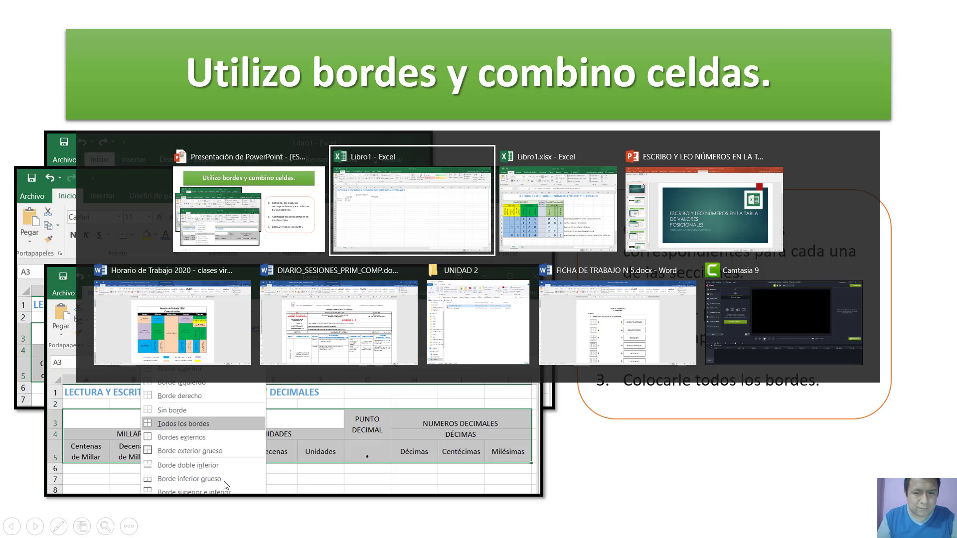
pyautogui.hotkey('alt', 'Tab')
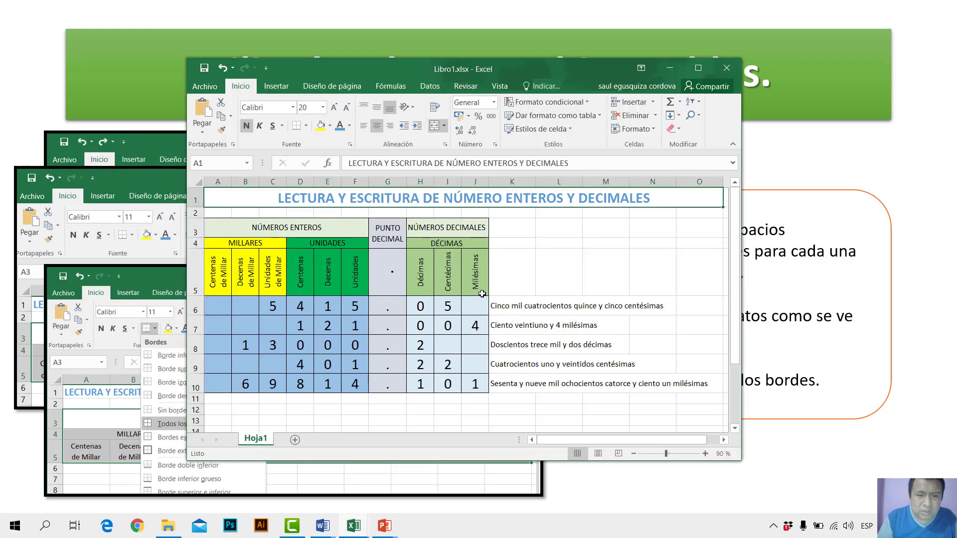
pyautogui.click(214, 269)
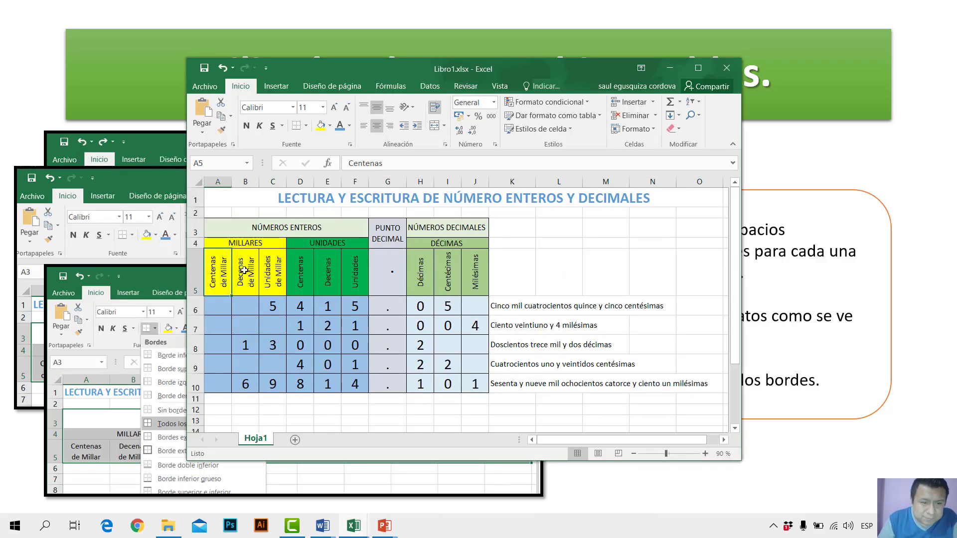
pyautogui.click(246, 271)
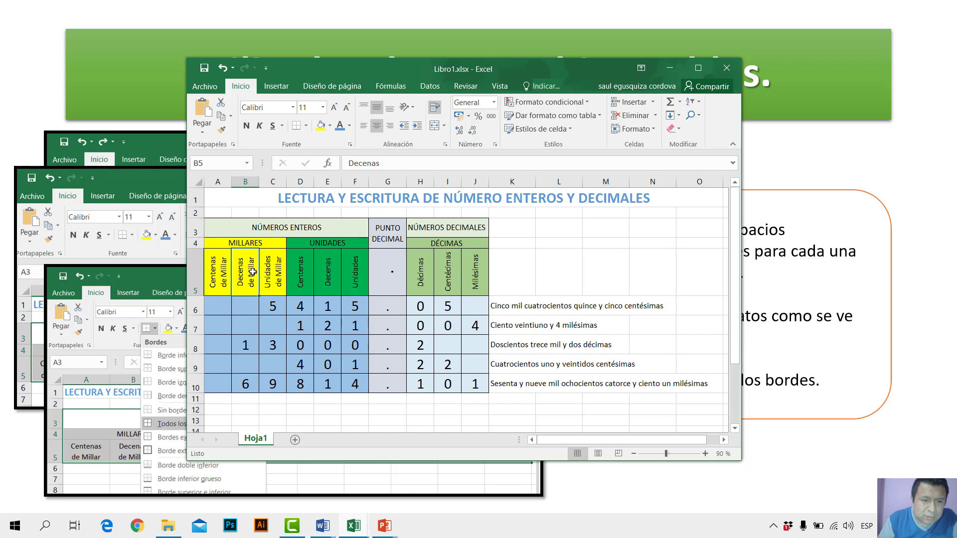
pyautogui.moveTo(246, 274); pyautogui.dragTo(355, 275)
pyautogui.hotkey('ctrl', 'c')
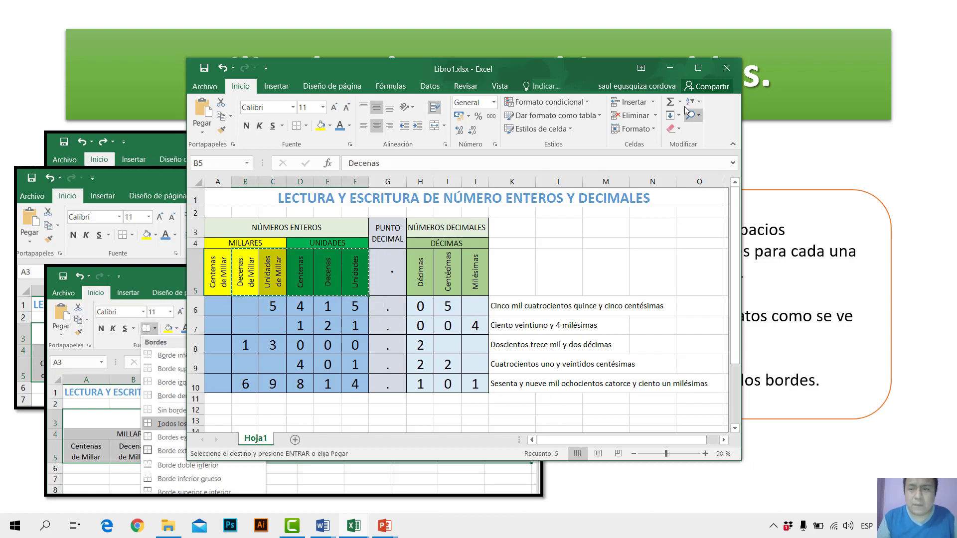
pyautogui.click(673, 68)
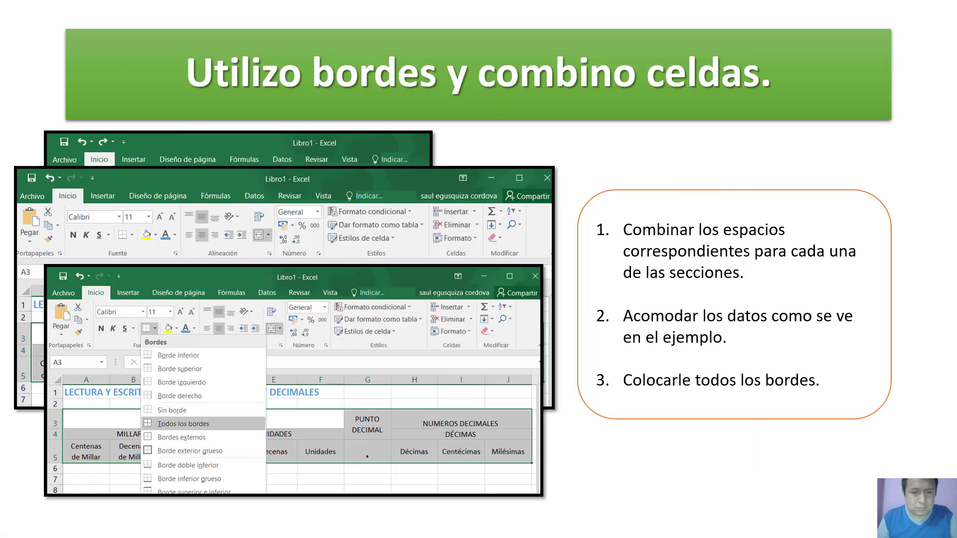
# Step: Paste the copied labels into the new workbook starting at C5, using the Fórmulas paste option to drop the source formatting
pyautogui.hotkey('alt', 'Tab')
pyautogui.hotkey('alt', 'Tab')
pyautogui.click(150, 197)
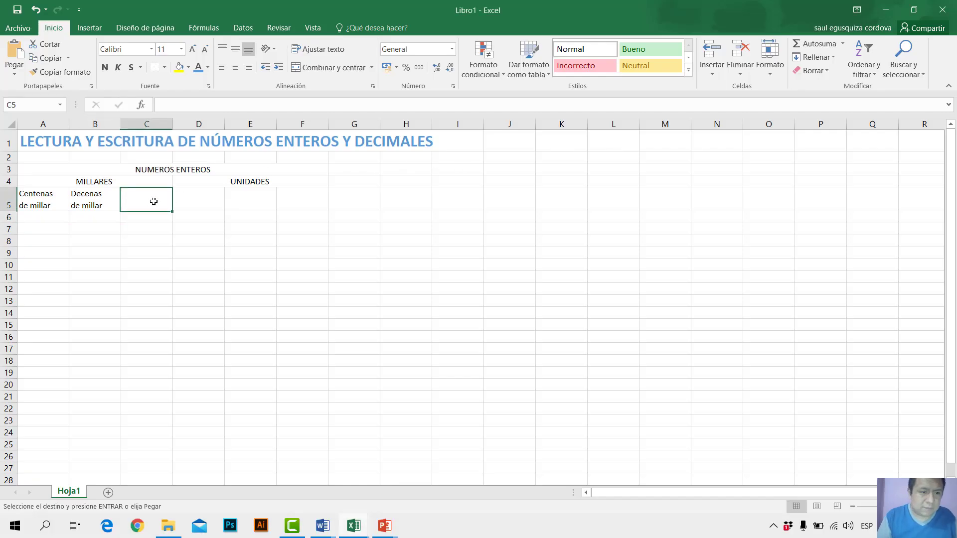
pyautogui.hotkey('ctrl', 'v')
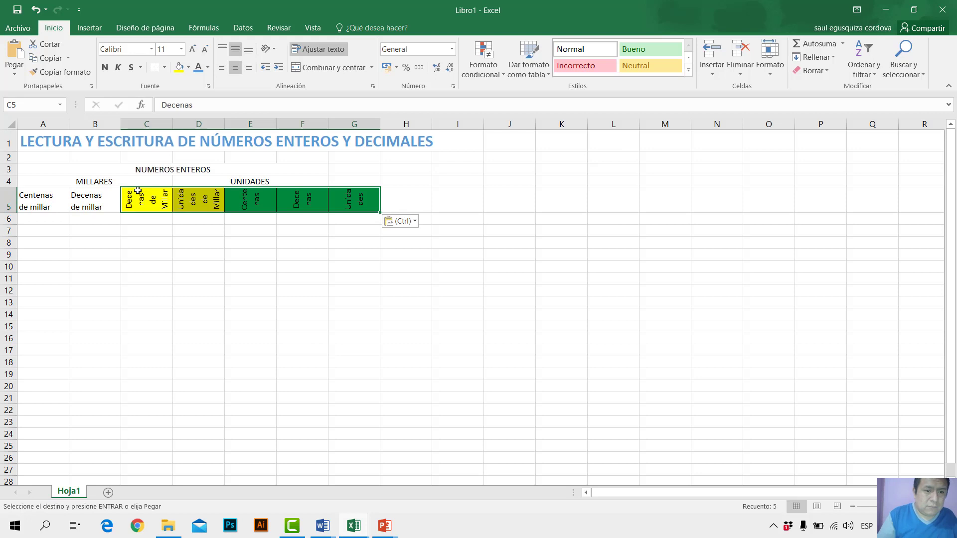
pyautogui.click(405, 224)
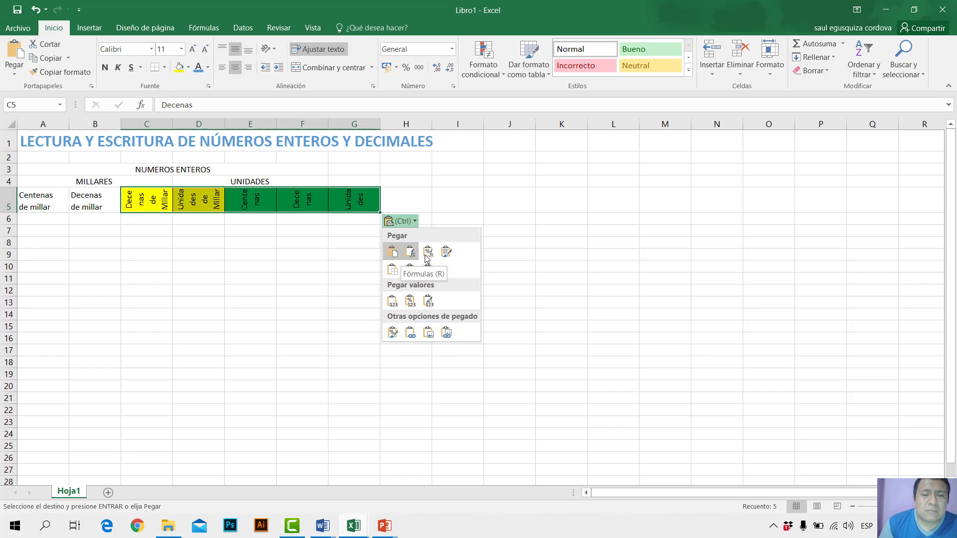
pyautogui.click(393, 252)
pyautogui.click(391, 221)
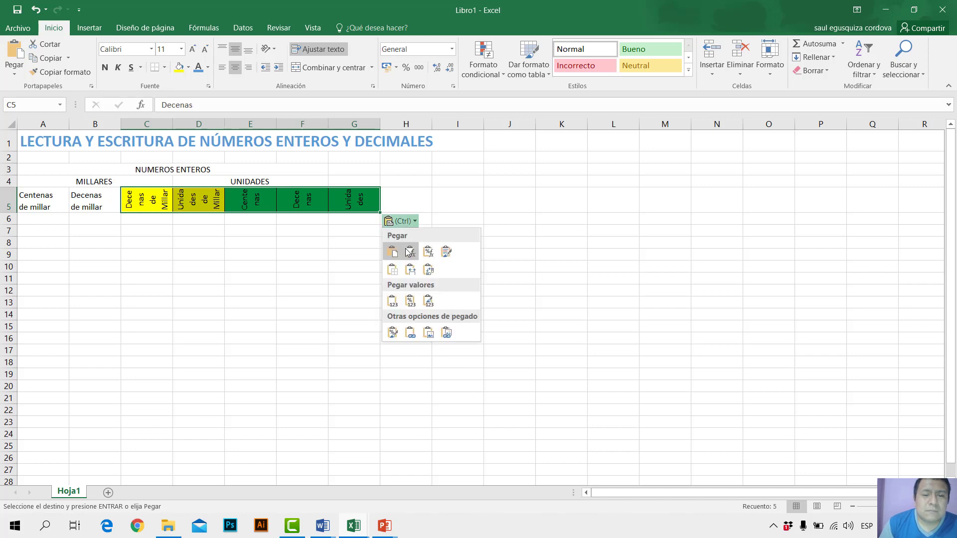
pyautogui.click(405, 250)
pyautogui.click(406, 288)
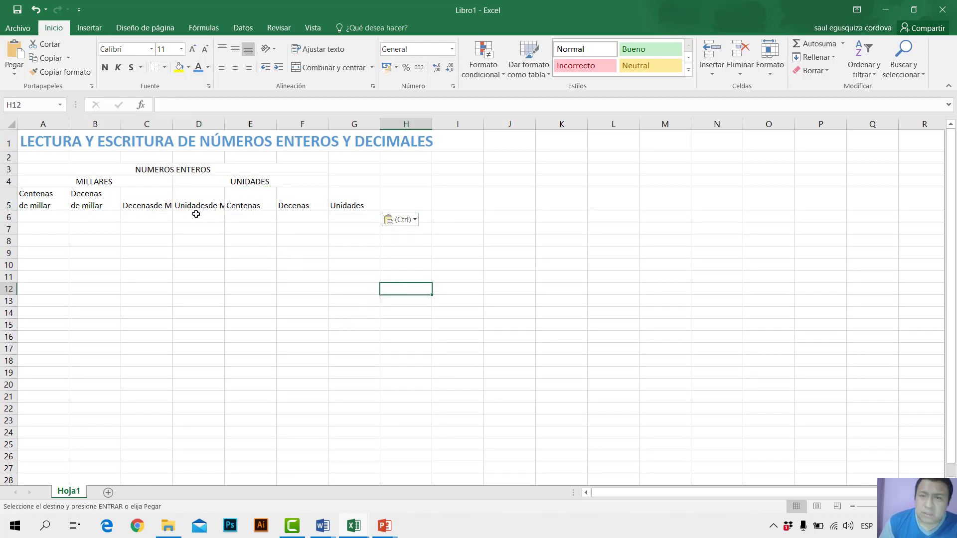
# Step: Re-enter the existing contents of C5 and D5 so that "Decenas de Millar" and "Unidades de Millar" wrap onto two lines
pyautogui.click(164, 205)
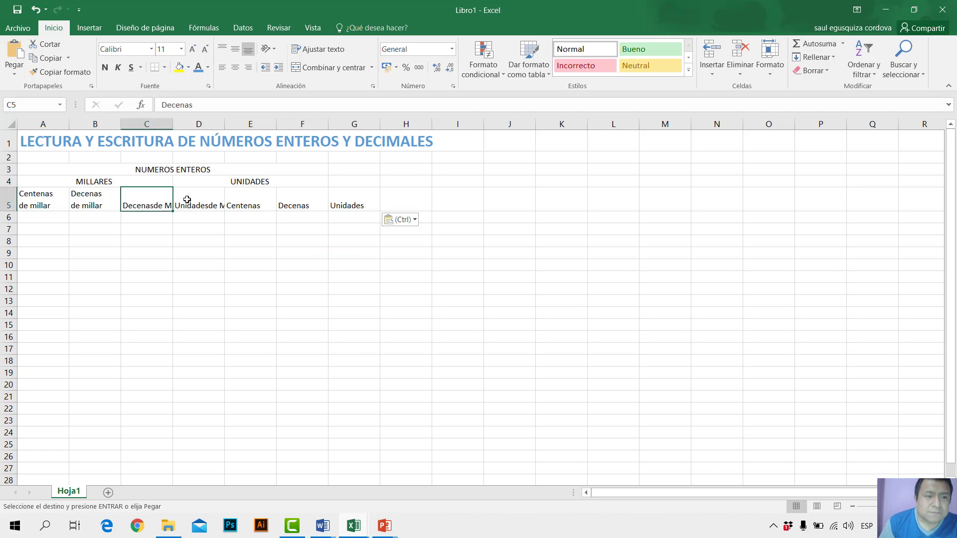
pyautogui.doubleClick(155, 203)
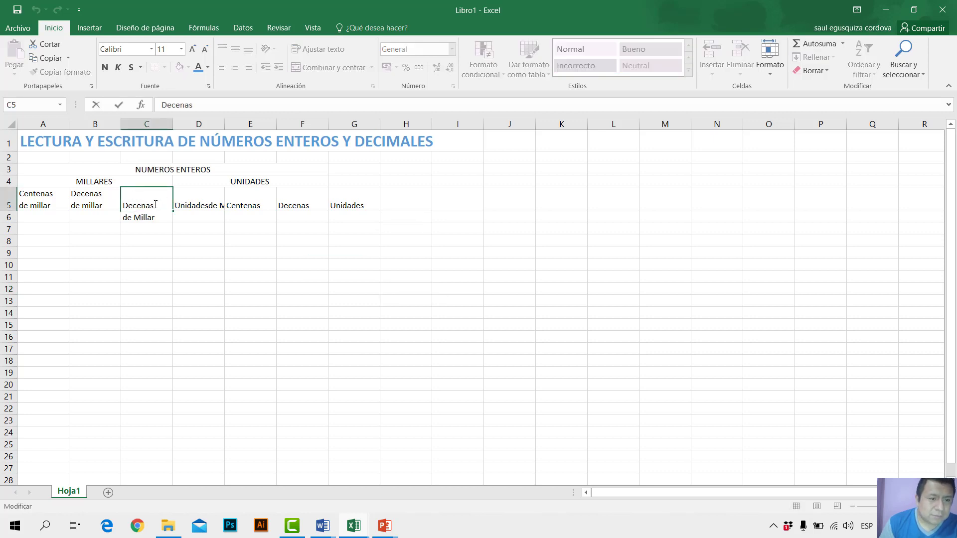
pyautogui.click(169, 227)
pyautogui.doubleClick(200, 201)
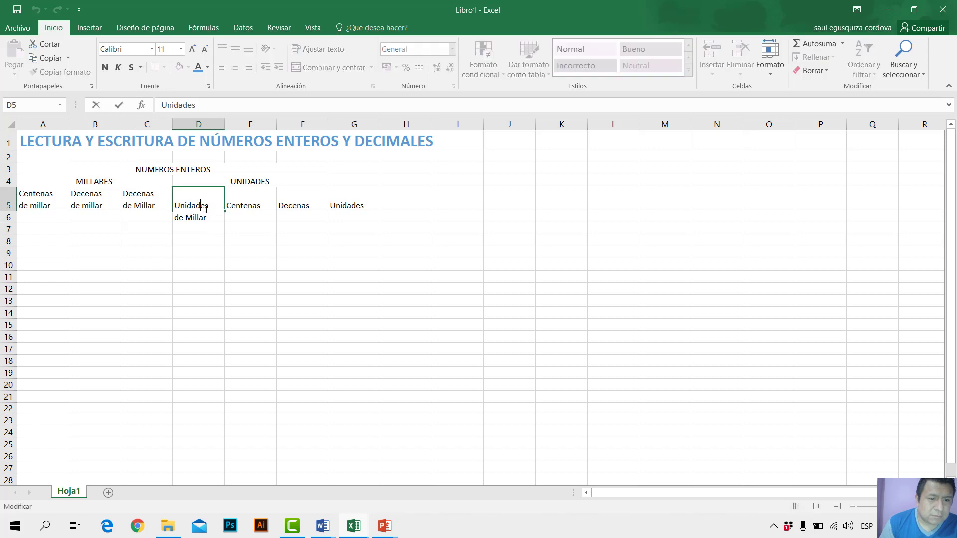
pyautogui.click(211, 231)
pyautogui.click(250, 200)
pyautogui.click(287, 205)
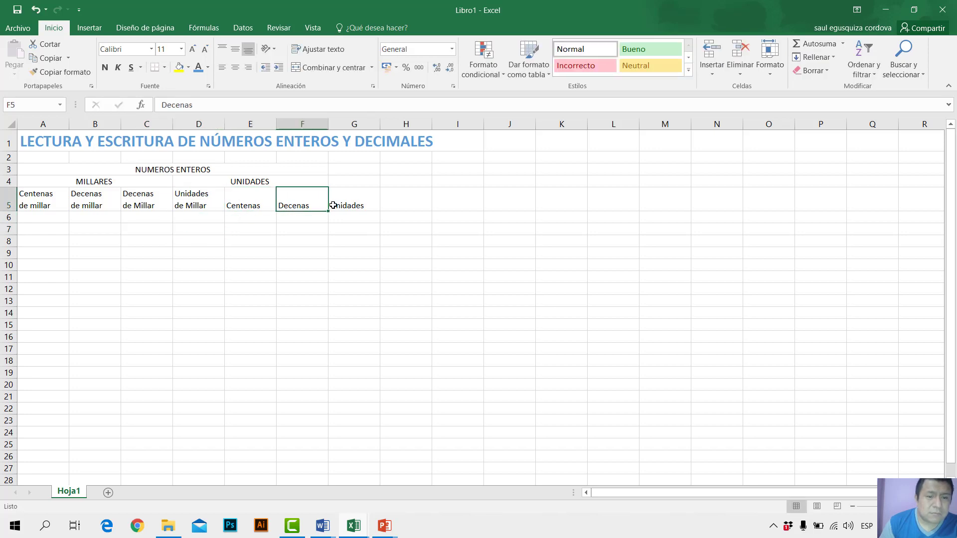
pyautogui.click(365, 205)
pyautogui.click(330, 255)
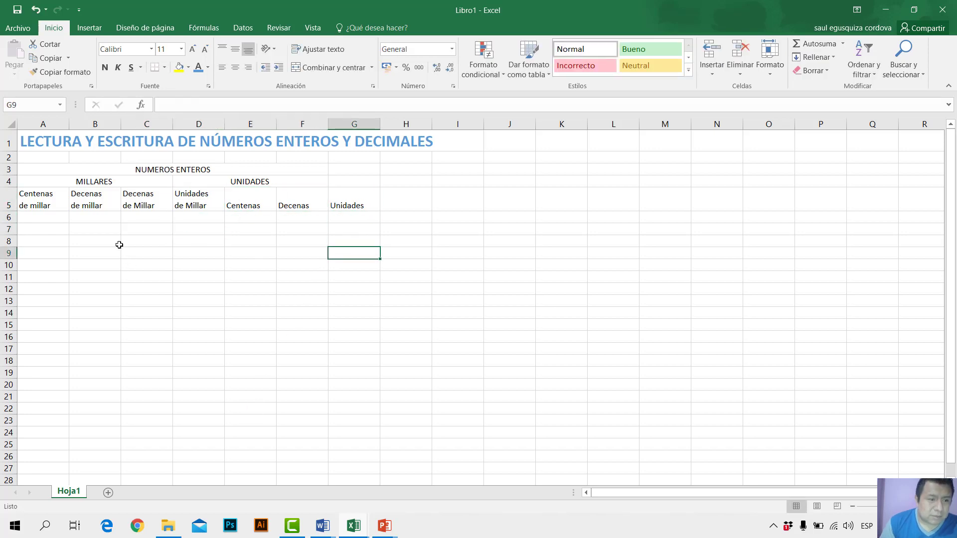
# Step: Capitalize "millar" as "Millar" in the labels of B5 and A5
pyautogui.doubleClick(92, 203)
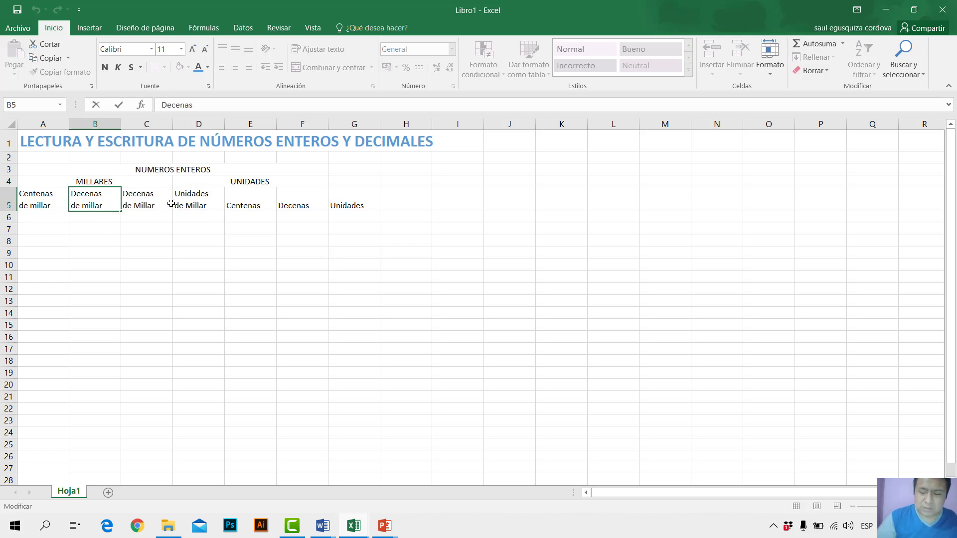
pyautogui.press('BackSpace')
pyautogui.write('M')
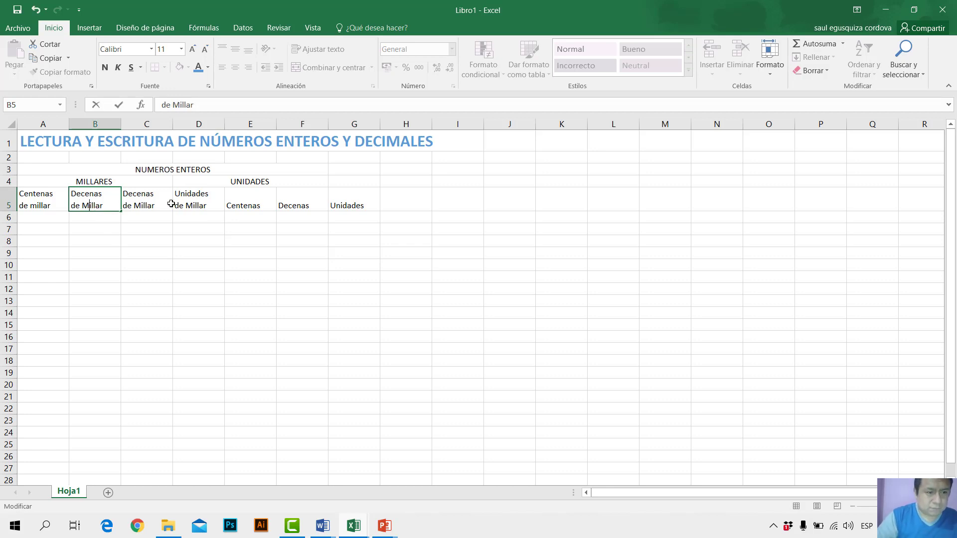
pyautogui.doubleClick(38, 205)
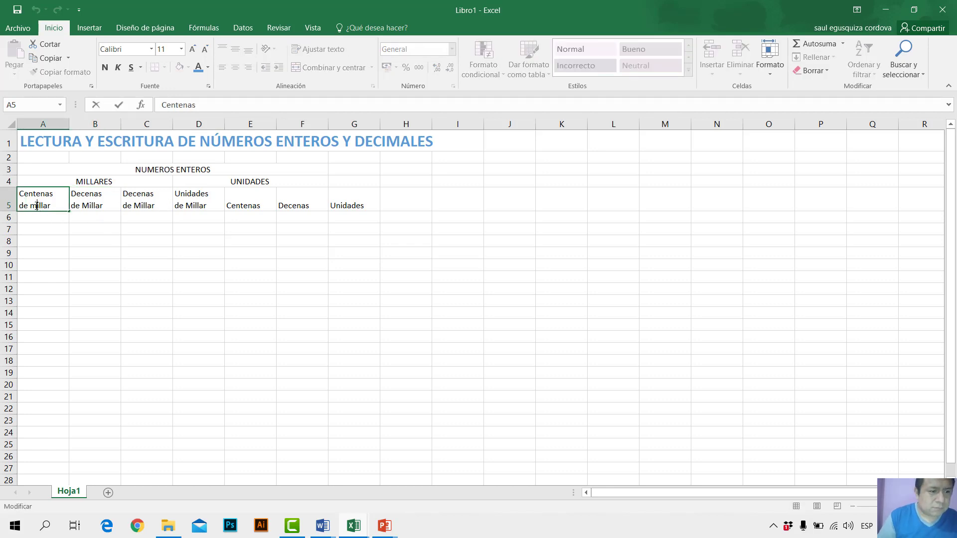
pyautogui.press('BackSpace')
pyautogui.write('M')
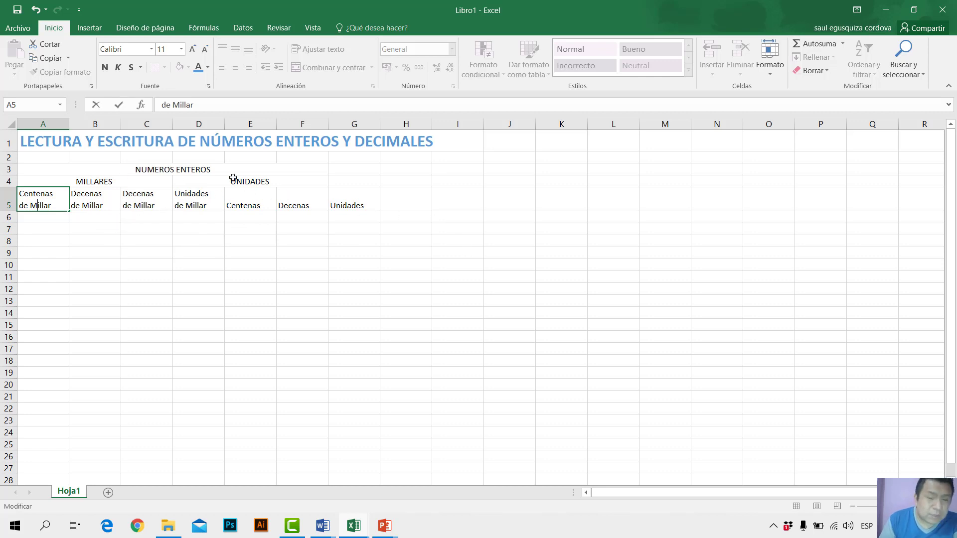
pyautogui.click(347, 197)
pyautogui.click(250, 200)
pyautogui.click(180, 195)
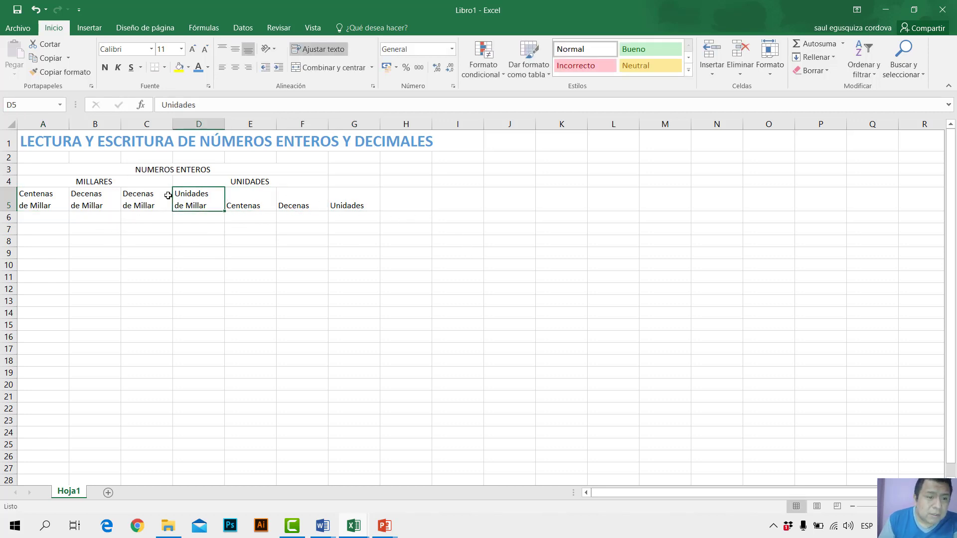
pyautogui.click(83, 197)
pyautogui.click(64, 197)
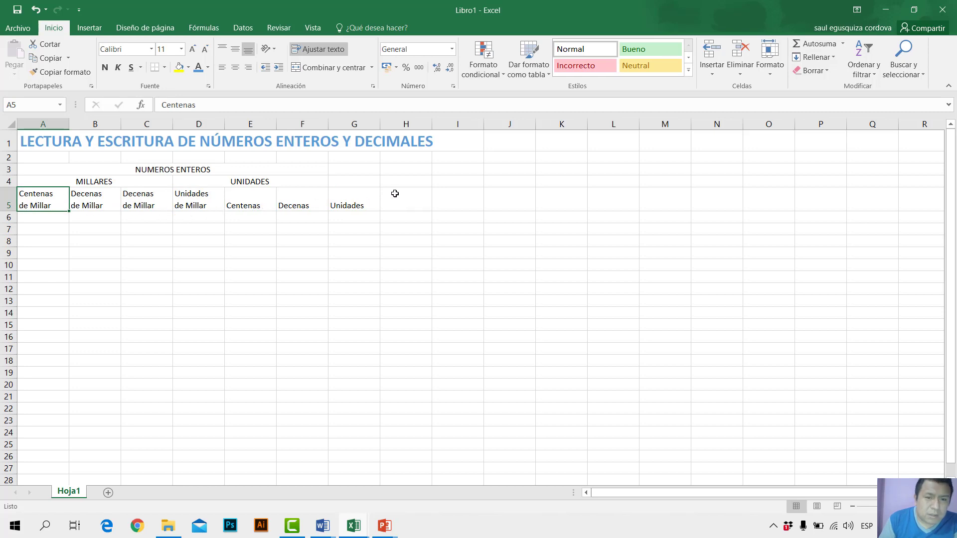
# Step: Check the Libro1.xlsx reference table and enter the heading "PUNTO DECIMAL" in H4 of the new workbook
pyautogui.click(405, 181)
pyautogui.moveTo(406, 182); pyautogui.dragTo(406, 198)
pyautogui.click(408, 183)
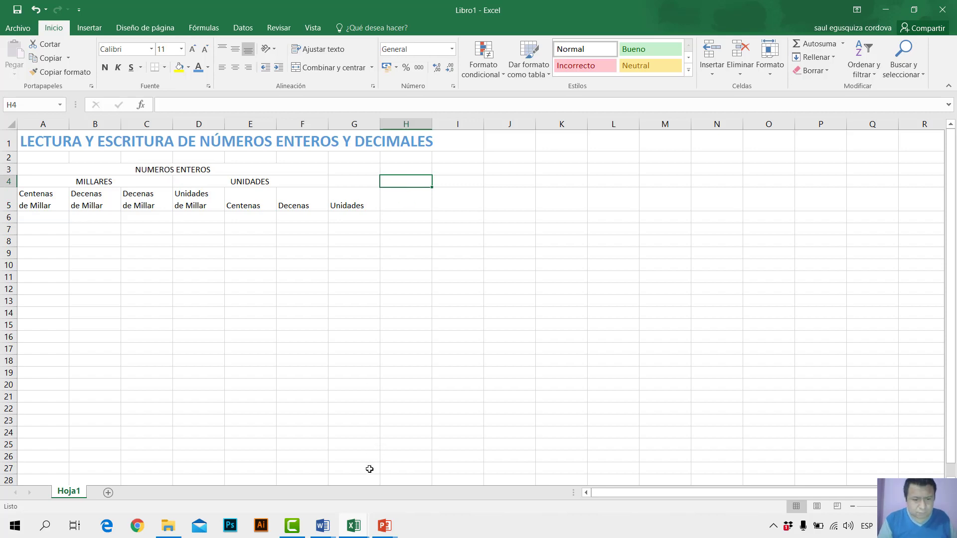
pyautogui.moveTo(368, 519)
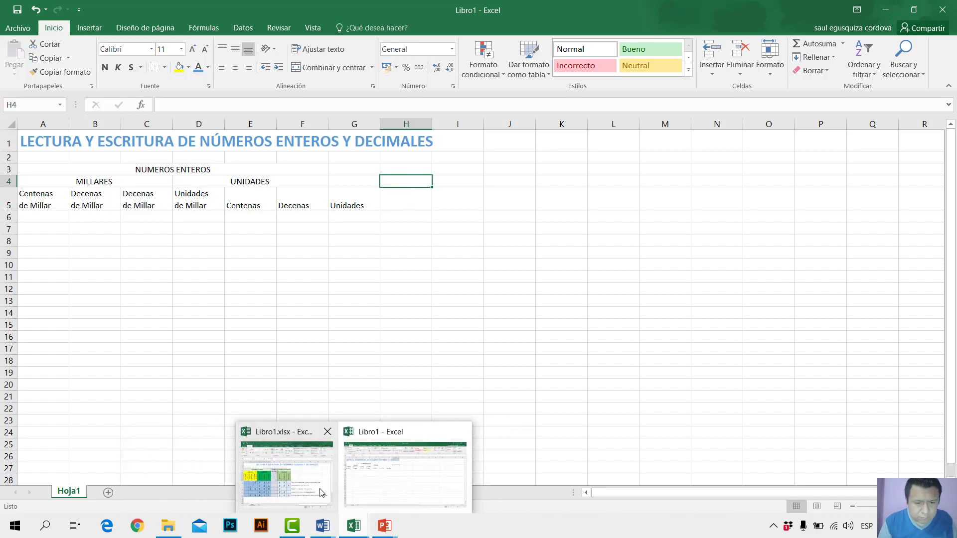
pyautogui.moveTo(320, 492)
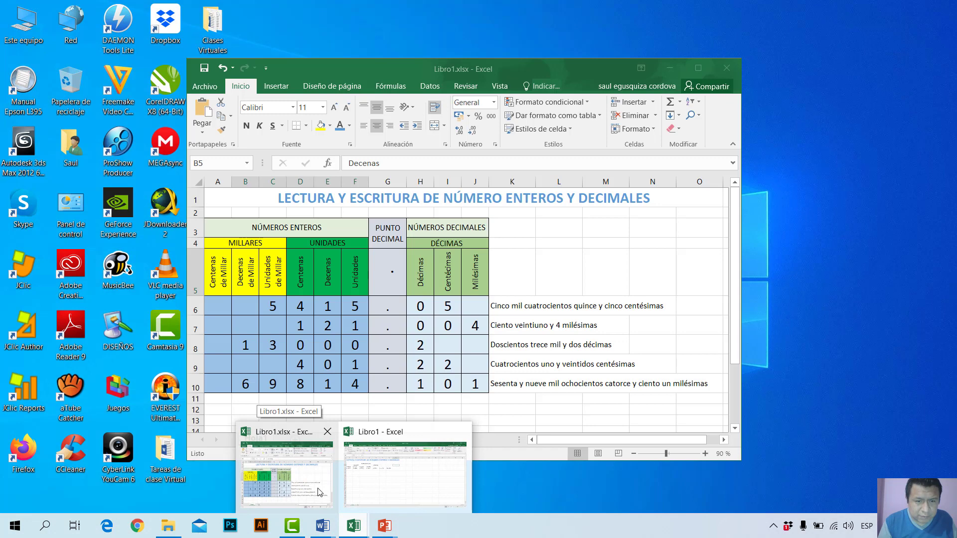
pyautogui.hotkey('alt', 'Tab')
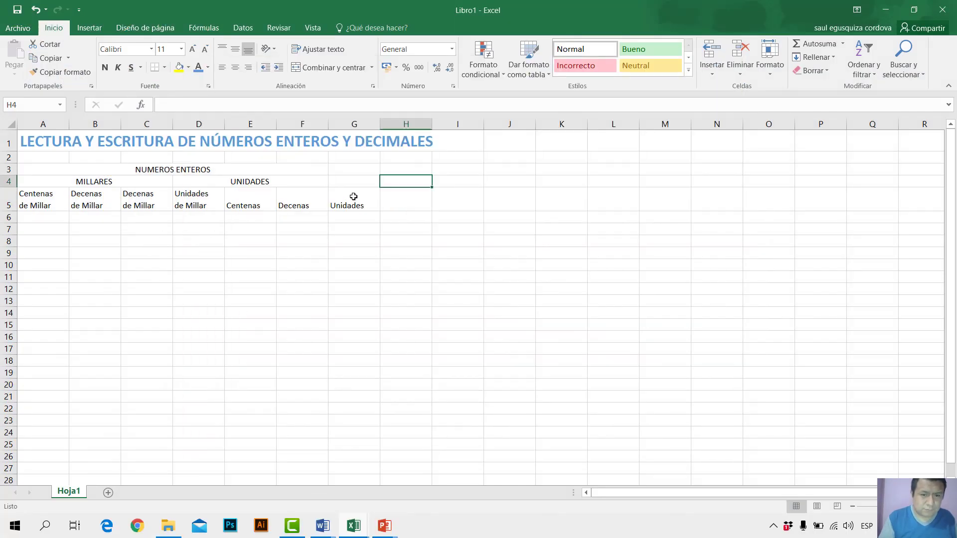
pyautogui.write('P')
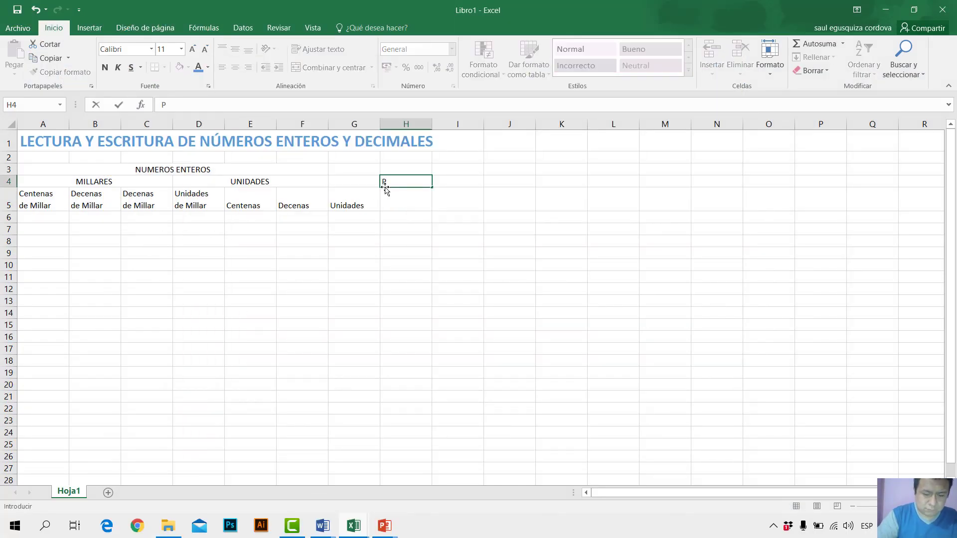
pyautogui.write('un')
pyautogui.write('NTO D')
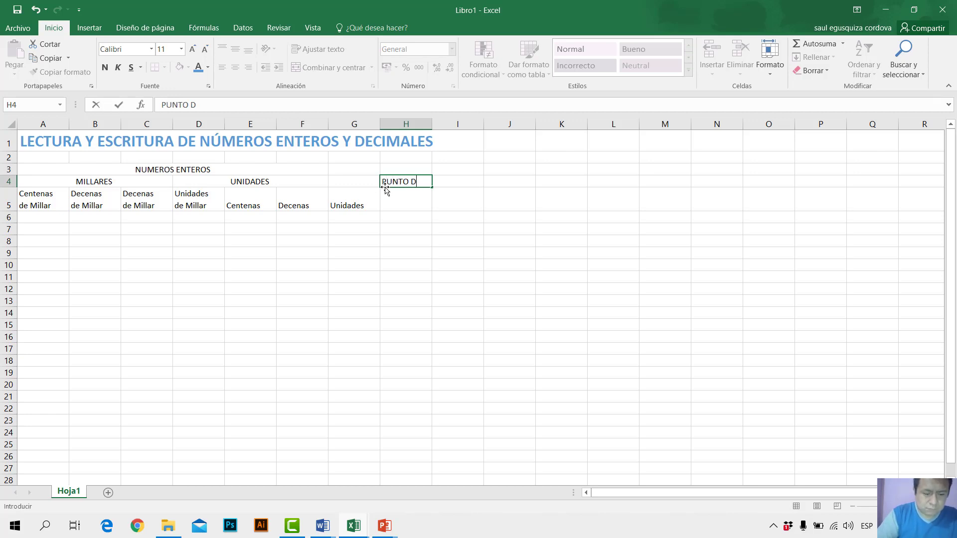
pyautogui.write('ECIMAL')
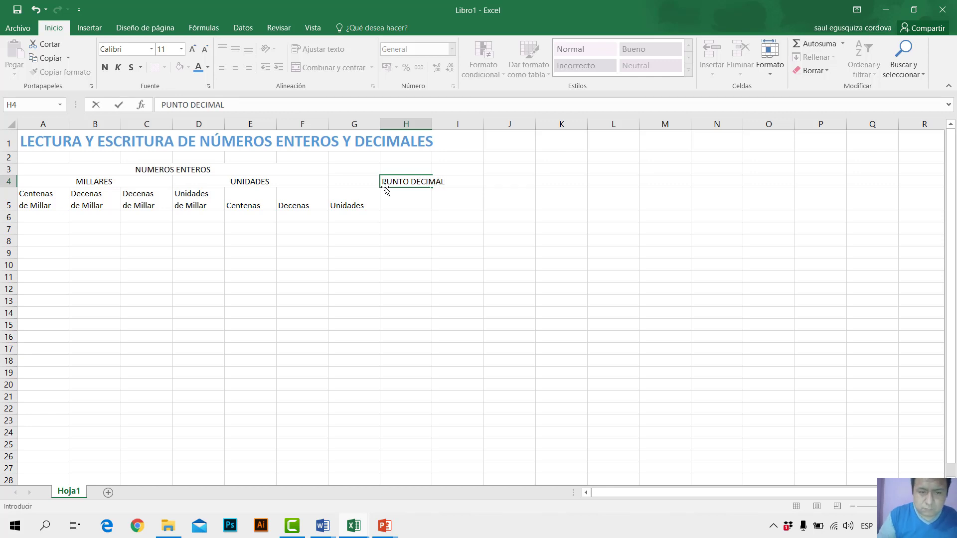
# Step: Break the H4 heading into two lines, with "PUNTO" above "DECIMAL"
pyautogui.click(411, 182)
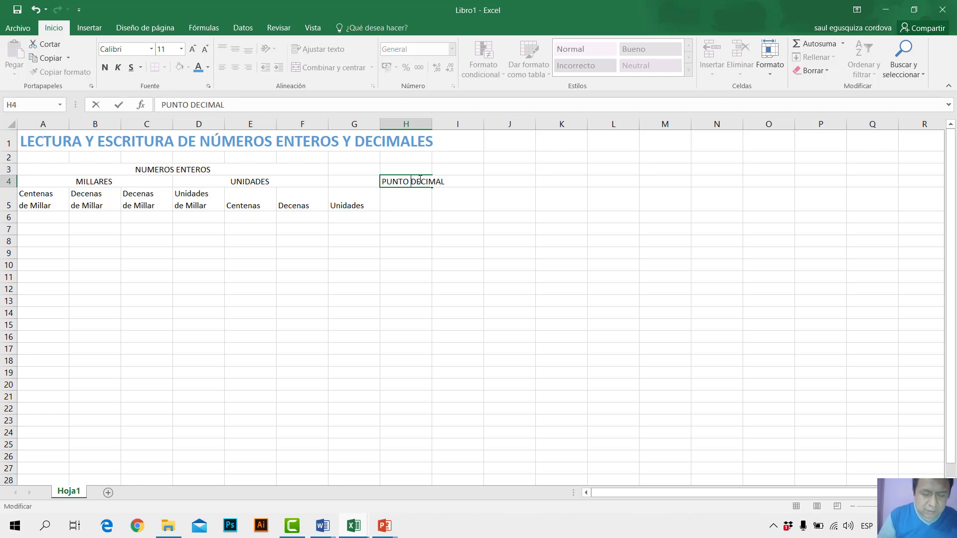
pyautogui.hotkey('alt', 'Return')
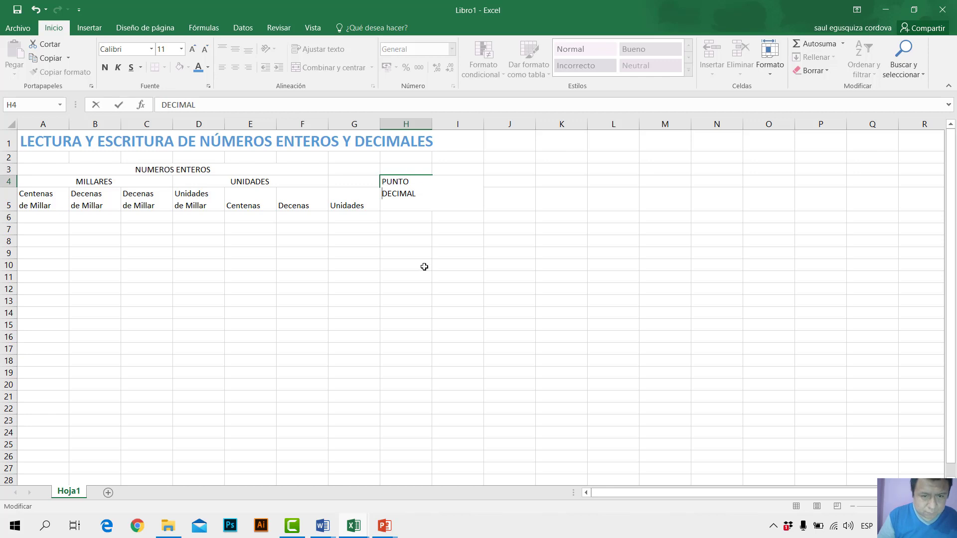
pyautogui.click(424, 268)
# Step: Following the Libro1.xlsx reference layout, merge and center H3:H4 around the "PUNTO DECIMAL" heading and middle-align it vertically
pyautogui.click(422, 188)
pyautogui.moveTo(422, 187); pyautogui.dragTo(425, 205)
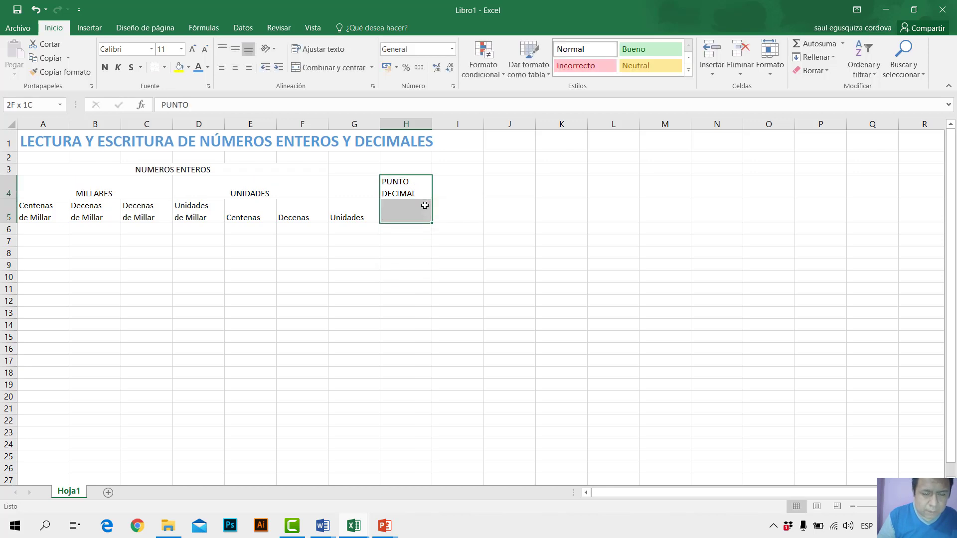
pyautogui.click(399, 232)
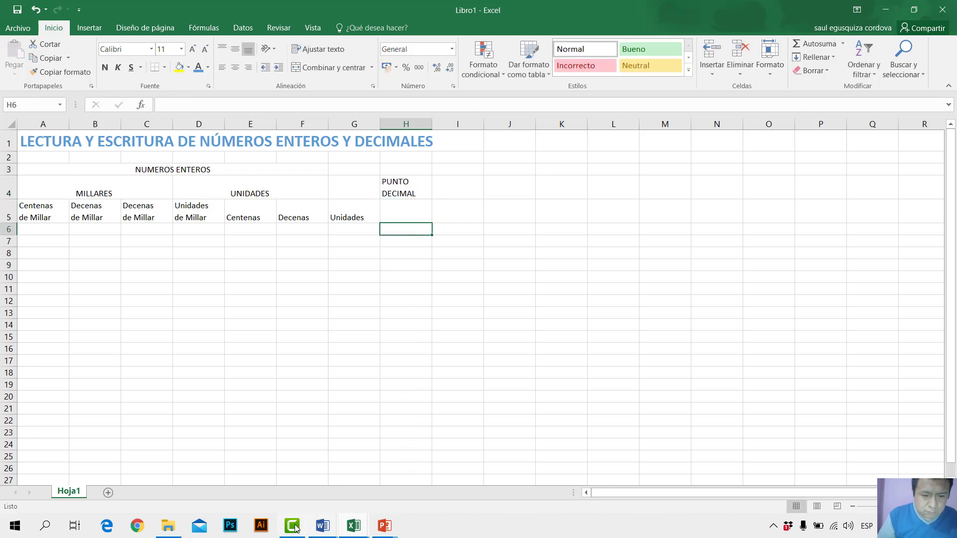
pyautogui.click(388, 528)
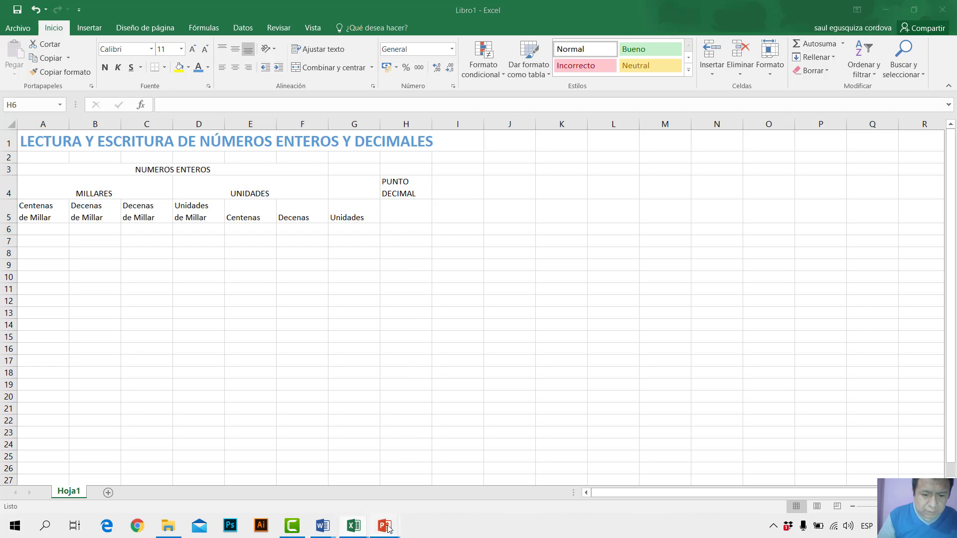
pyautogui.moveTo(354, 525)
pyautogui.click(287, 473)
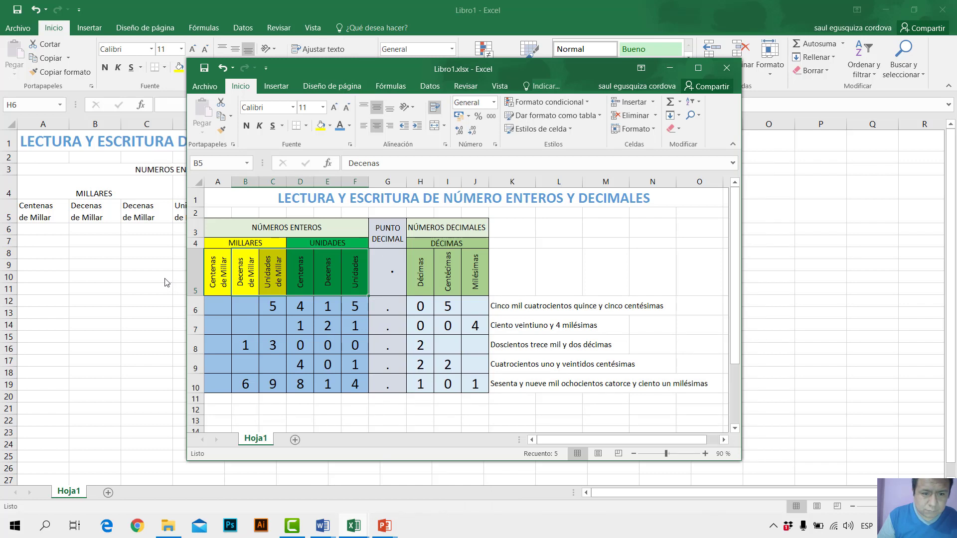
pyautogui.click(166, 282)
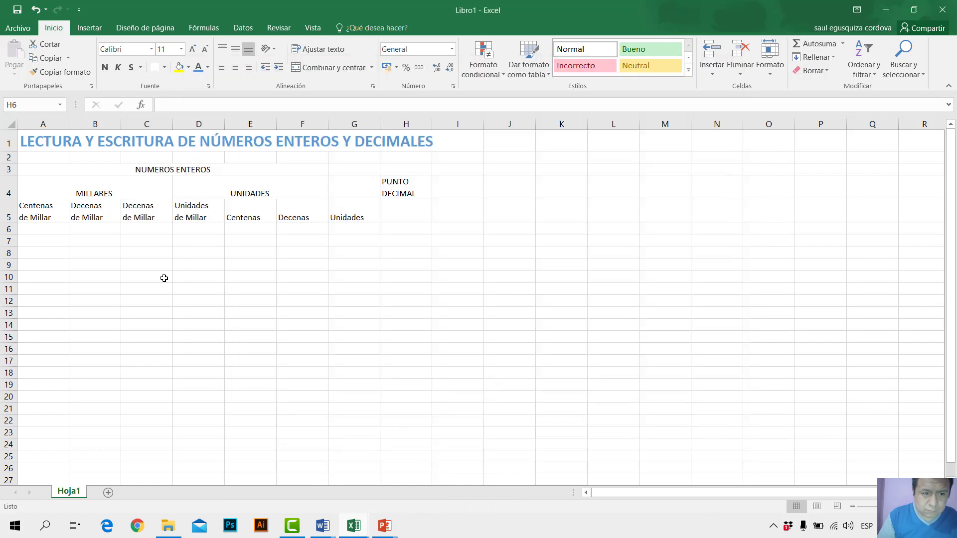
pyautogui.moveTo(407, 171); pyautogui.dragTo(398, 185)
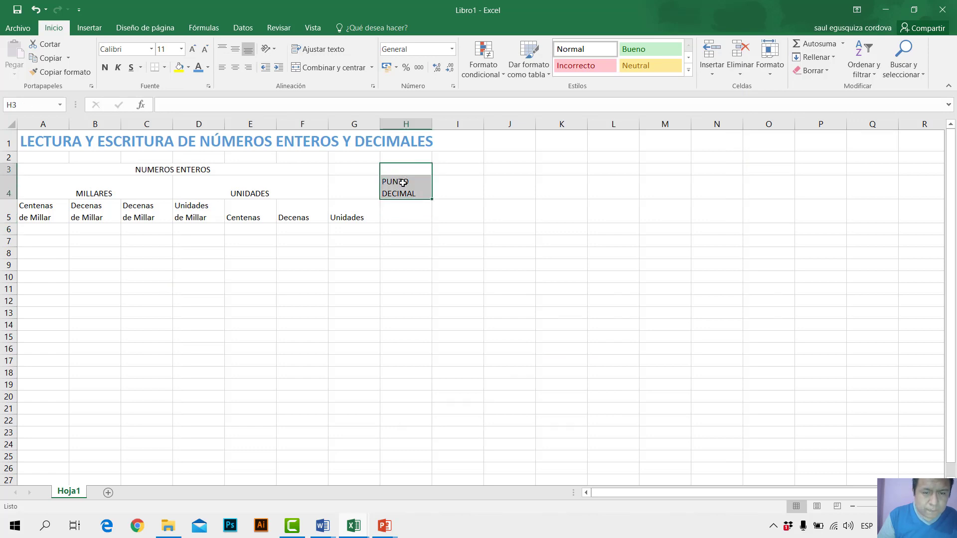
pyautogui.click(321, 68)
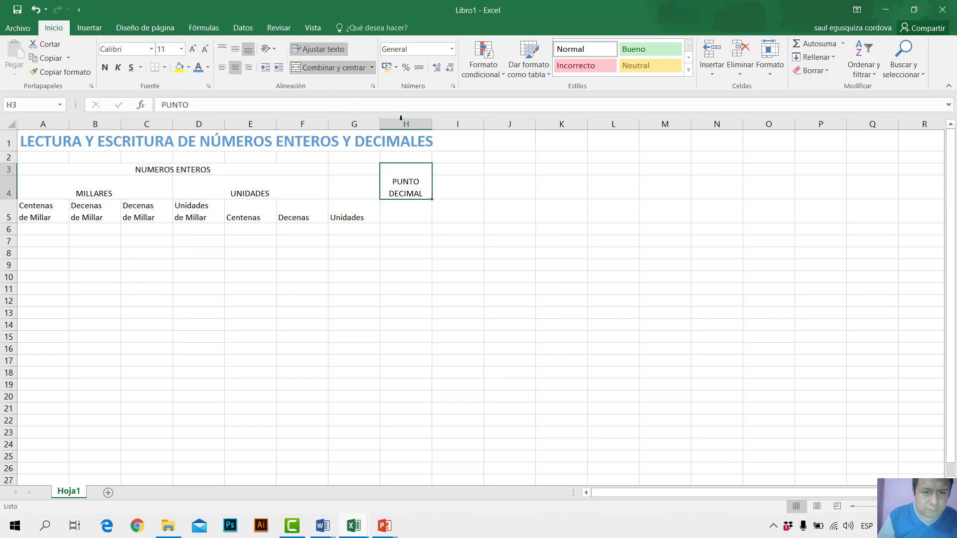
pyautogui.click(234, 48)
pyautogui.click(395, 240)
# Step: Reduce the height of row 4 so it fits a single line of text
pyautogui.click(335, 197)
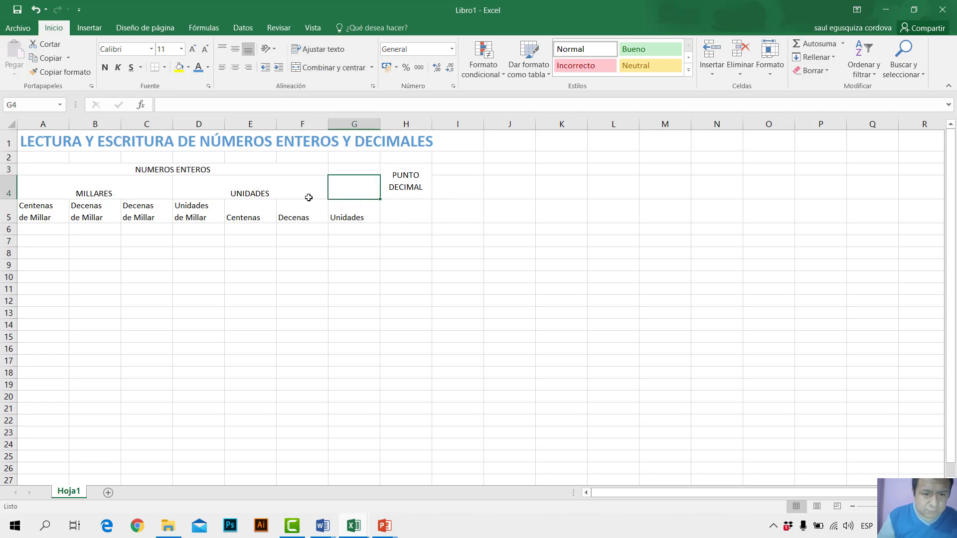
pyautogui.click(306, 197)
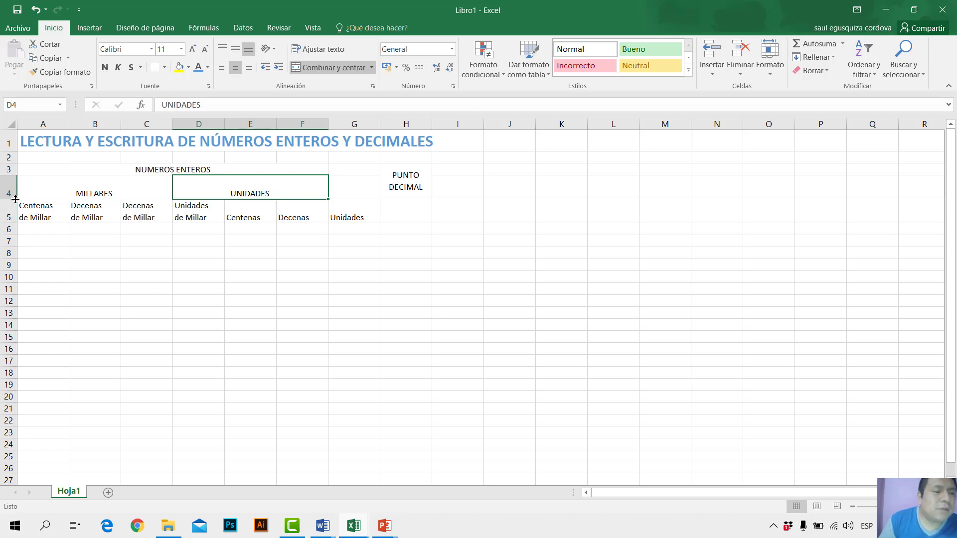
pyautogui.click(105, 206)
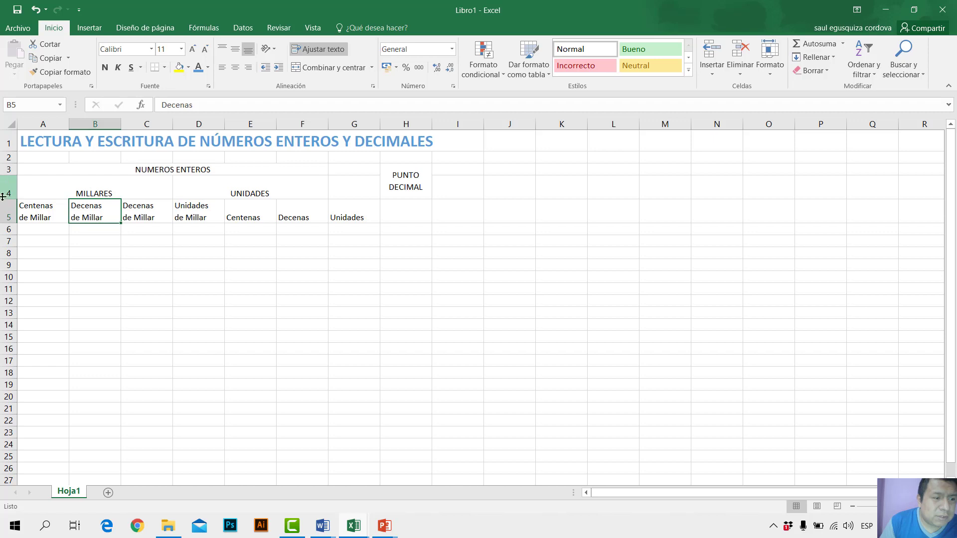
pyautogui.moveTo(9, 199); pyautogui.dragTo(13, 189)
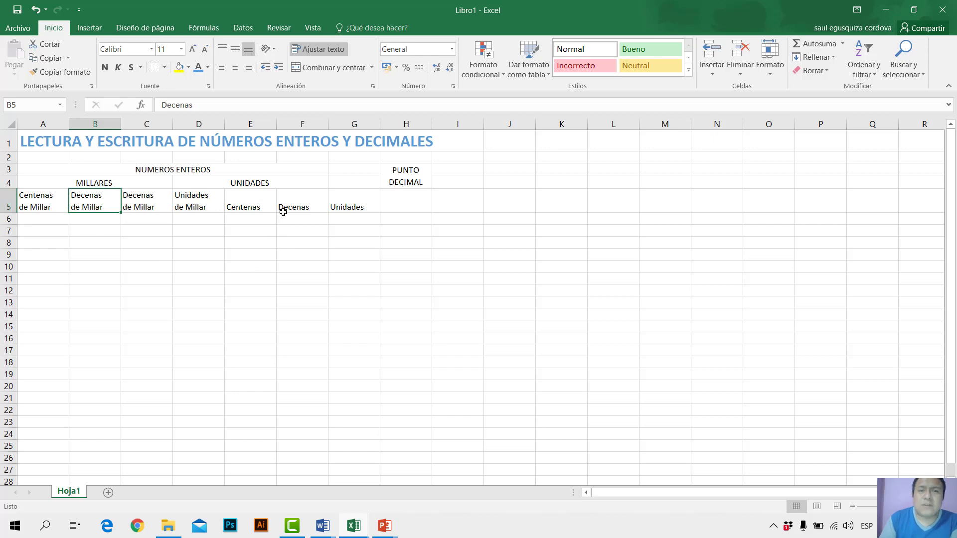
# Step: Center the place-value labels in A5:G5 both vertically and horizontally
pyautogui.click(130, 249)
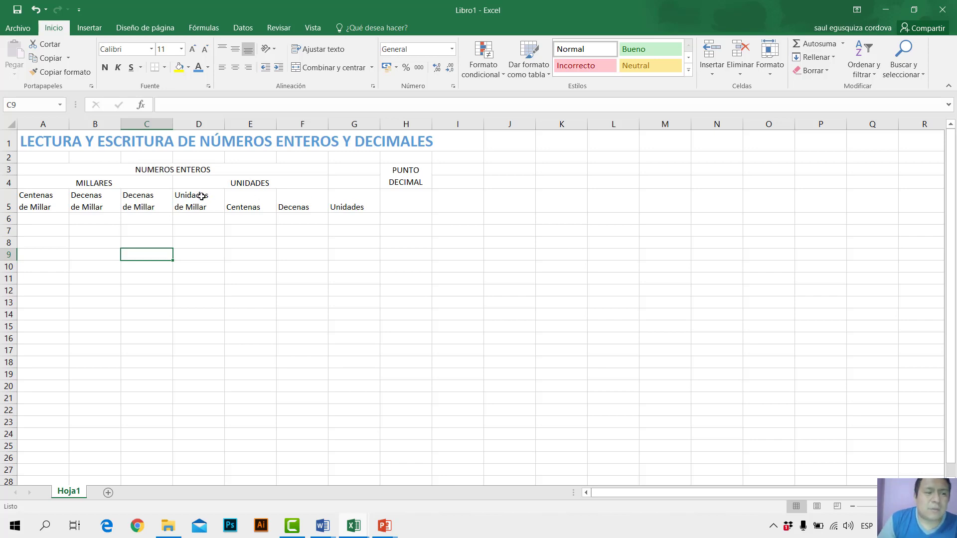
pyautogui.moveTo(50, 191); pyautogui.dragTo(341, 207)
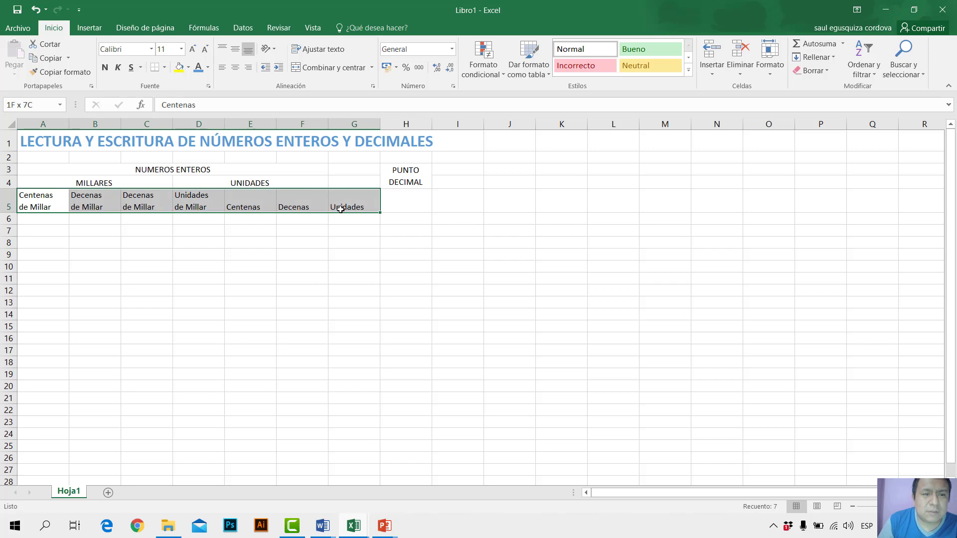
pyautogui.click(237, 52)
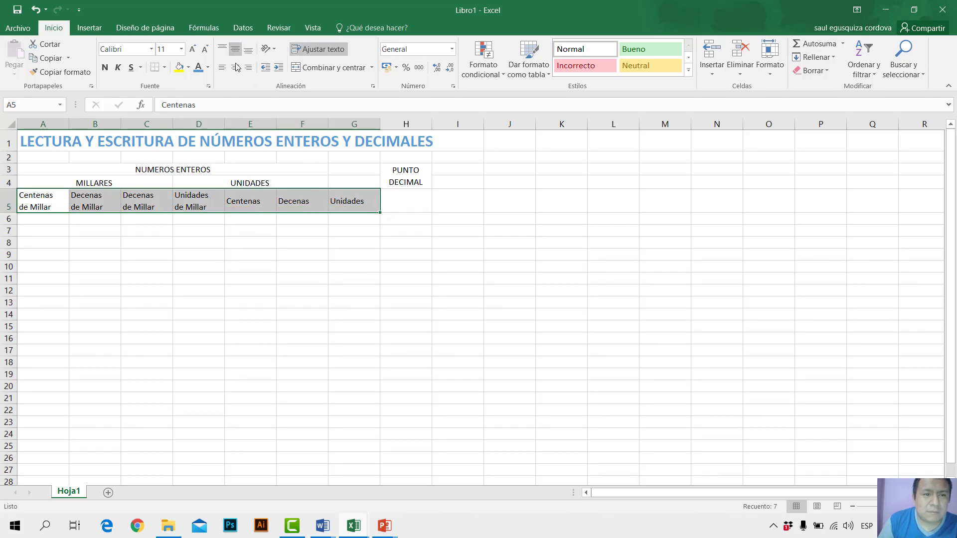
pyautogui.click(237, 67)
pyautogui.click(331, 242)
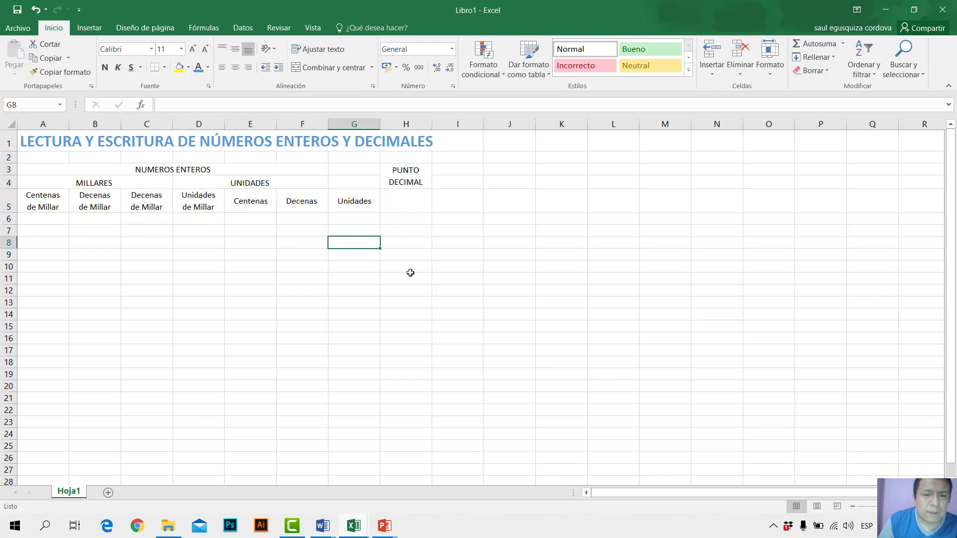
# Step: Enter a decimal point "." in H5, below the "PUNTO DECIMAL" heading
pyautogui.click(407, 198)
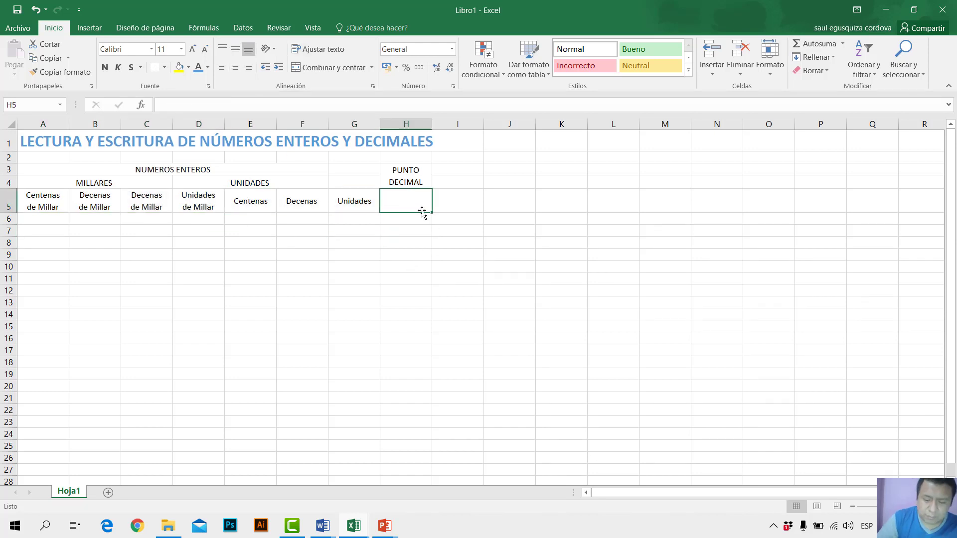
pyautogui.write('.')
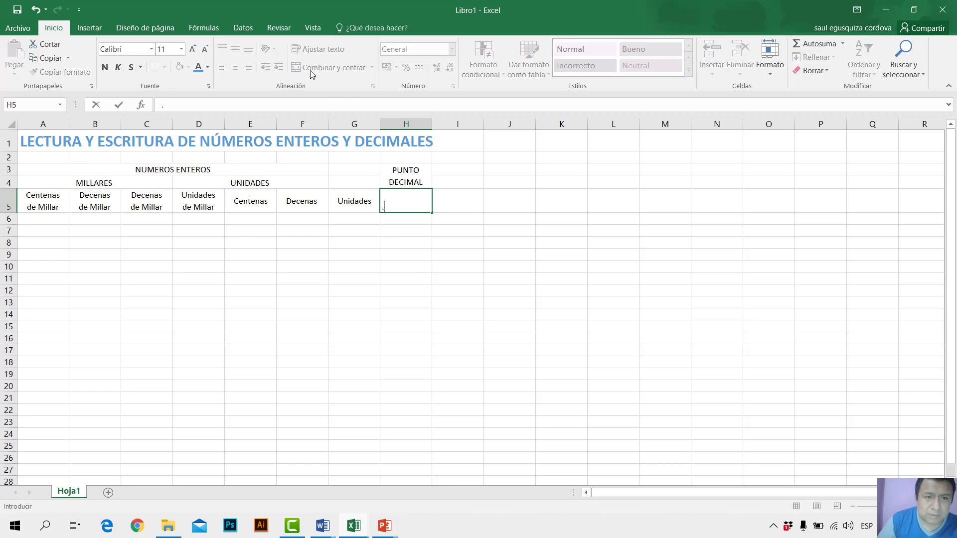
pyautogui.press('Return')
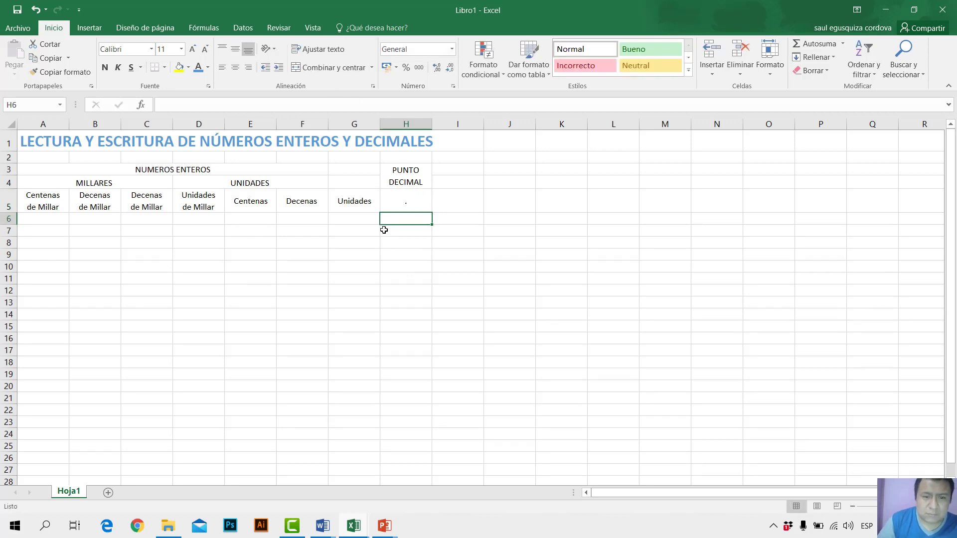
# Step: Enlarge the decimal point in H5 to font size 24
pyautogui.click(401, 200)
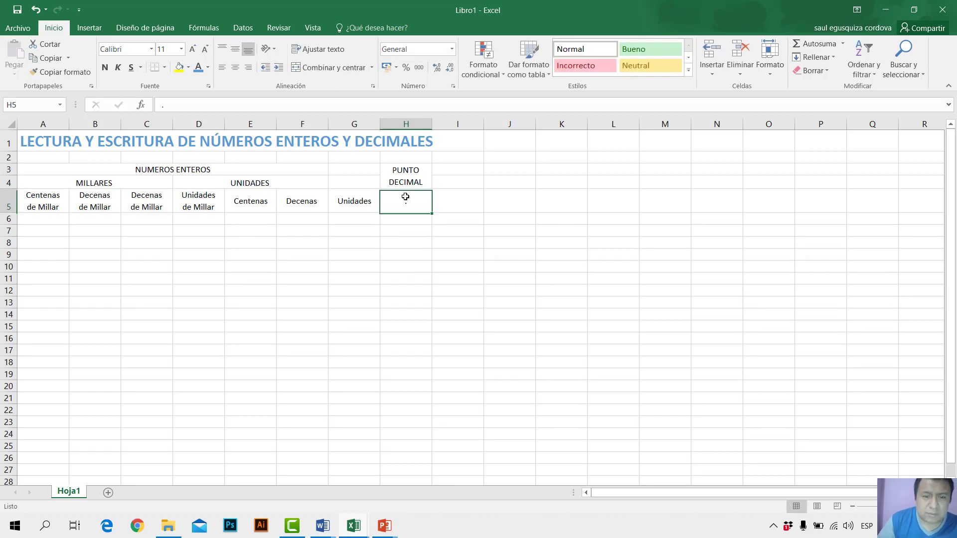
pyautogui.click(193, 48)
pyautogui.click(192, 49)
pyautogui.click(193, 49)
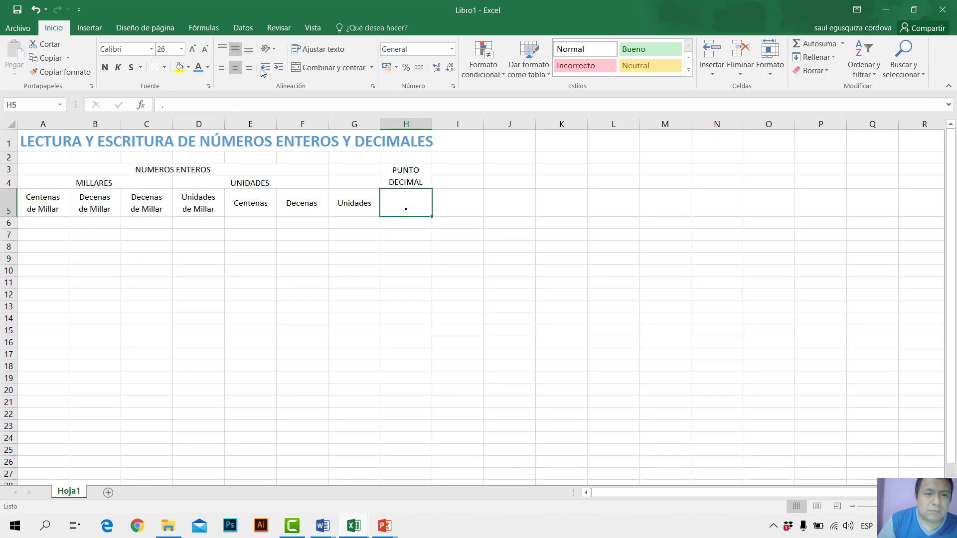
pyautogui.click(205, 49)
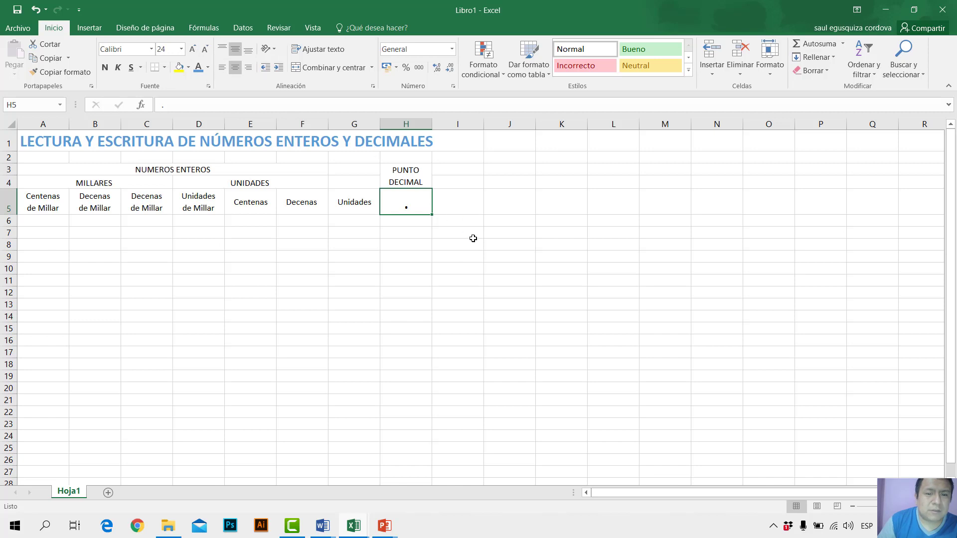
# Step: Check the decimal headings in the Libro1.xlsx example and enter "NUMEROS DECIMALES" in I3 of the new workbook
pyautogui.click(453, 202)
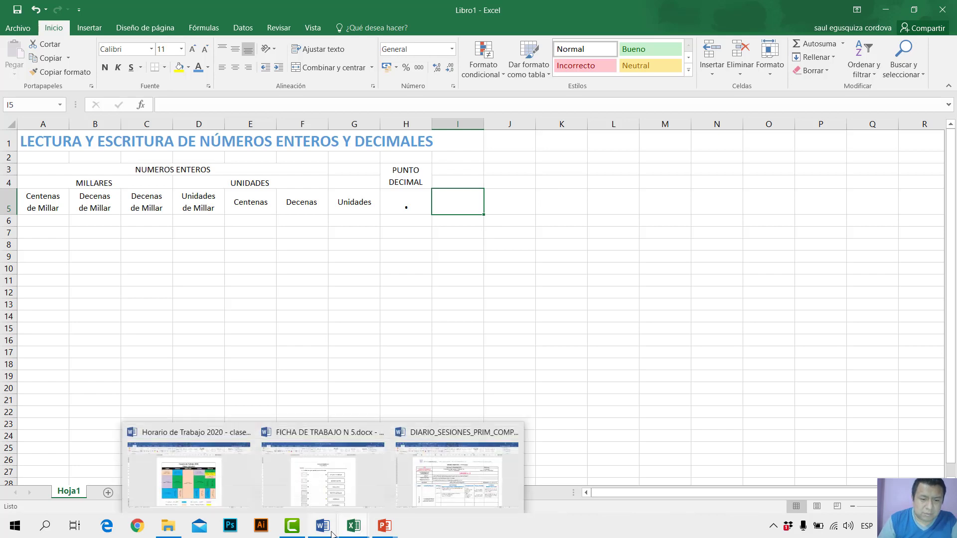
pyautogui.moveTo(353, 526)
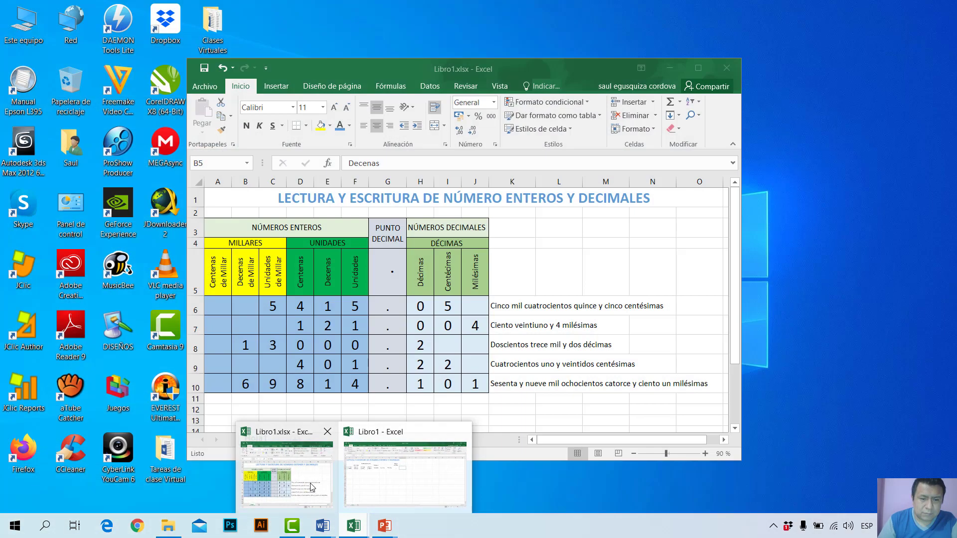
pyautogui.click(287, 473)
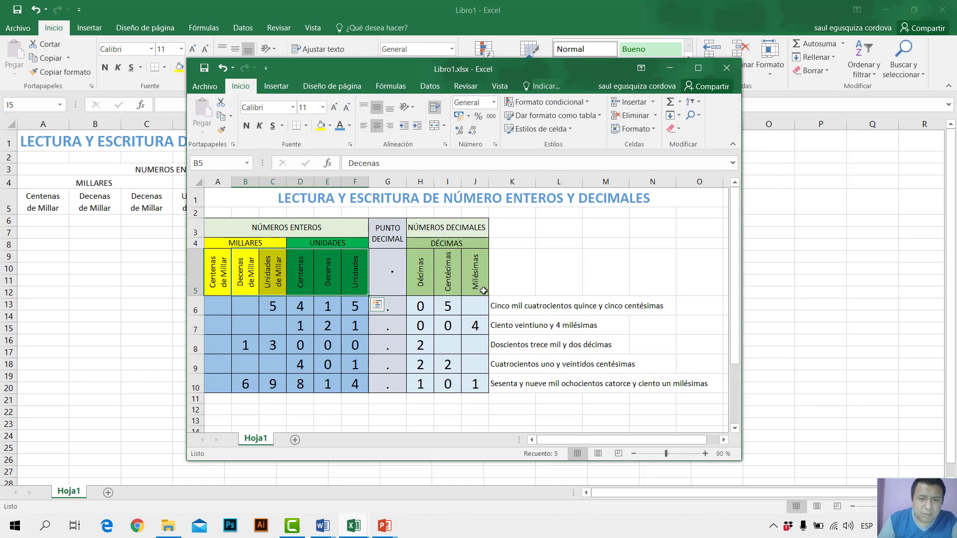
pyautogui.click(673, 68)
pyautogui.click(451, 176)
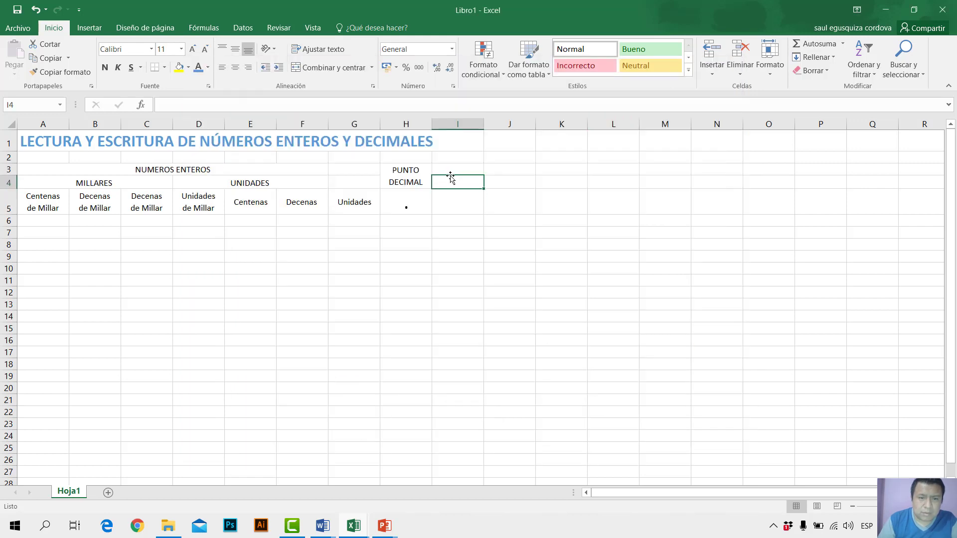
pyautogui.click(449, 170)
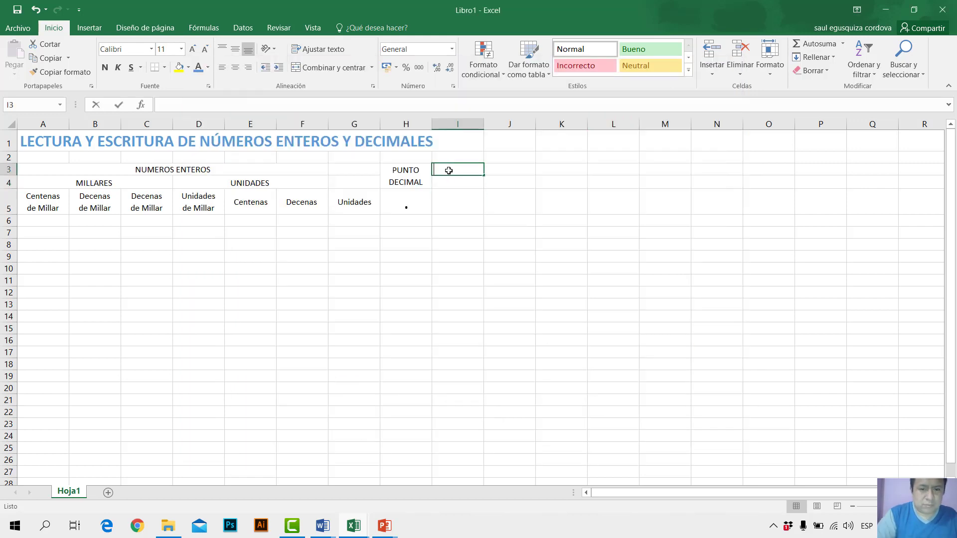
pyautogui.write('nNU')
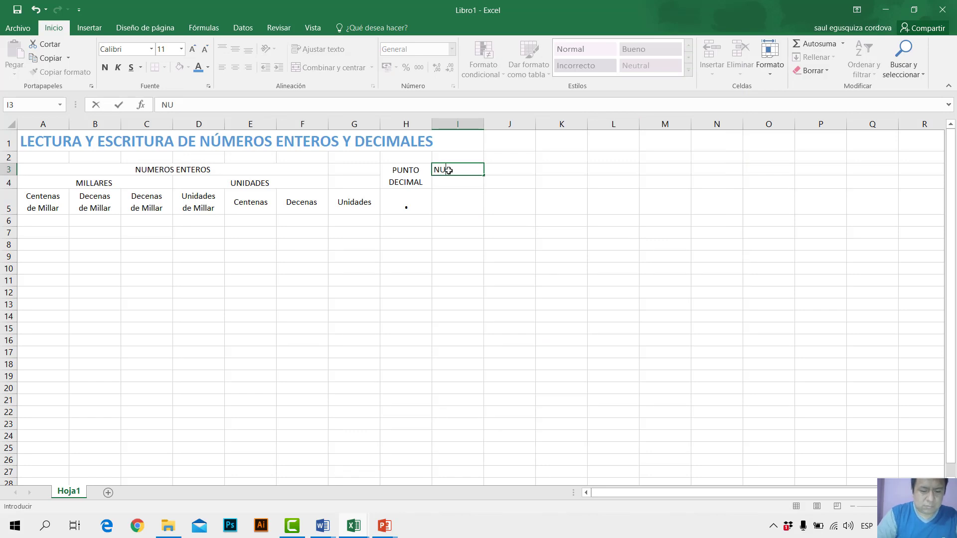
pyautogui.write('MEROS DECIMALES')
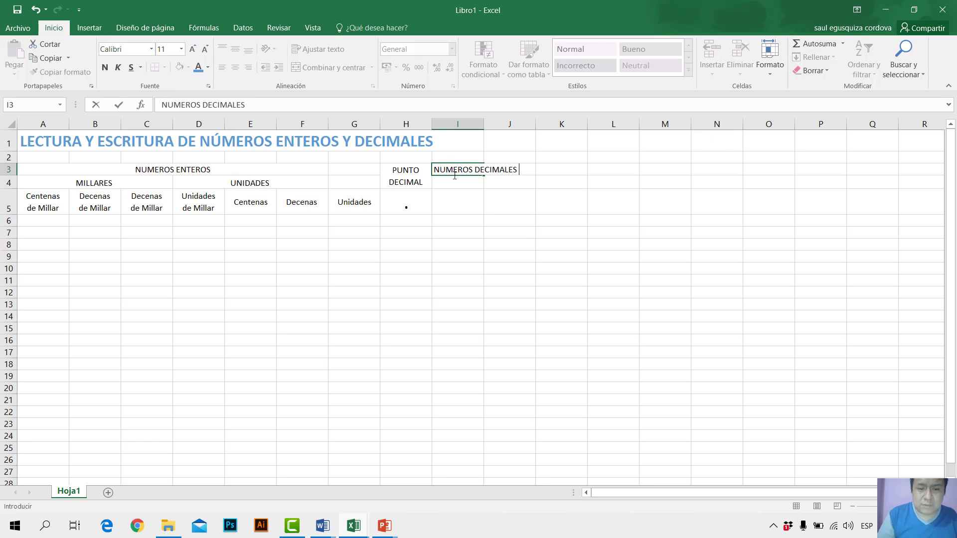
# Step: Enter the subheading "DECIMAS" in I4, below the decimal numbers heading
pyautogui.click(459, 183)
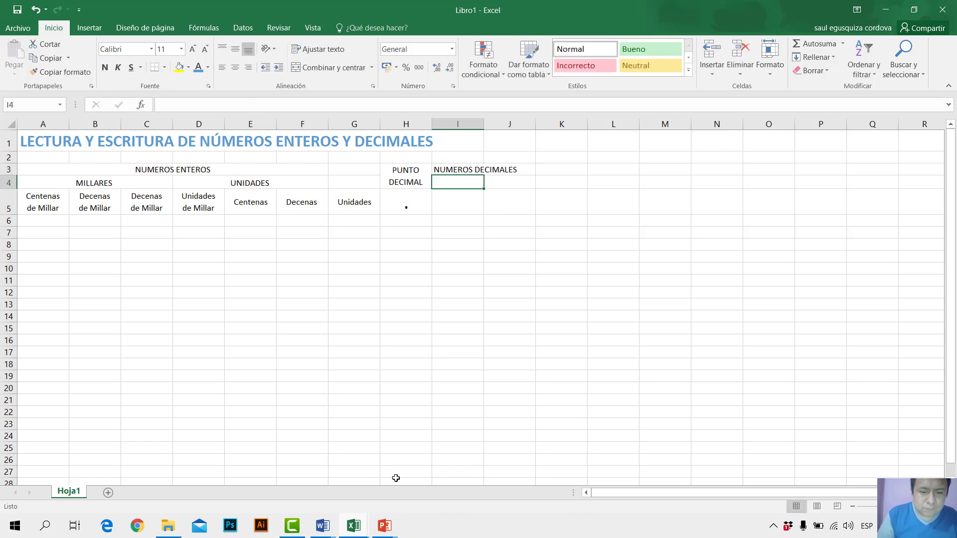
pyautogui.moveTo(352, 529)
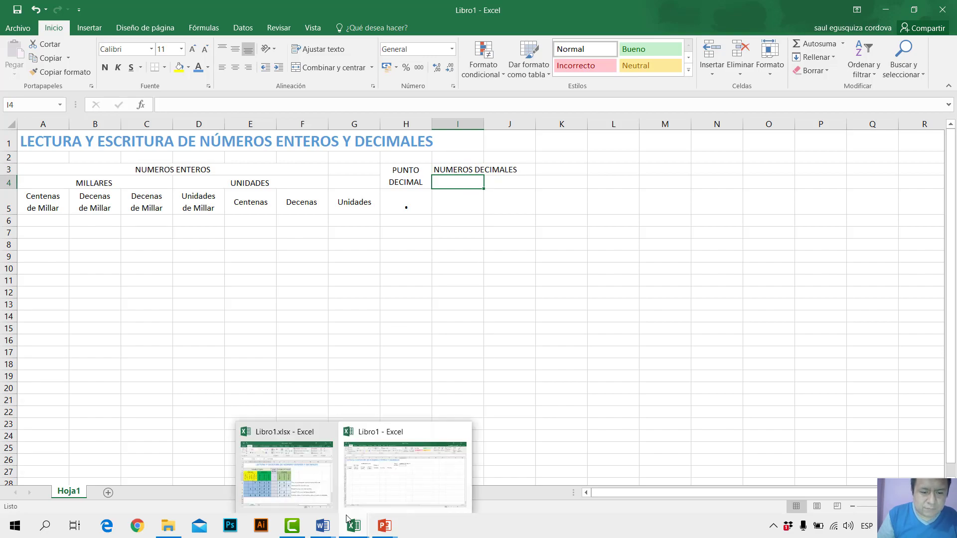
pyautogui.moveTo(323, 488)
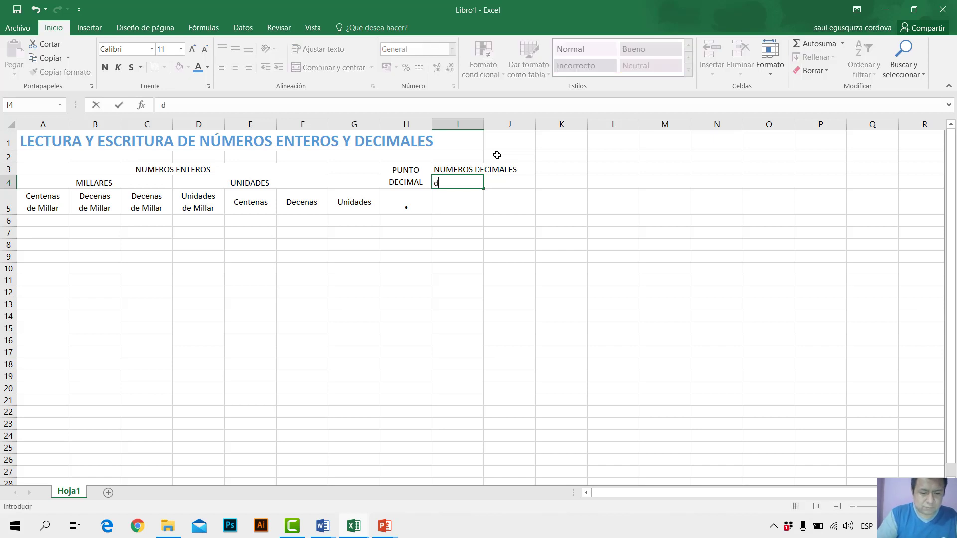
pyautogui.write('ECIMAS')
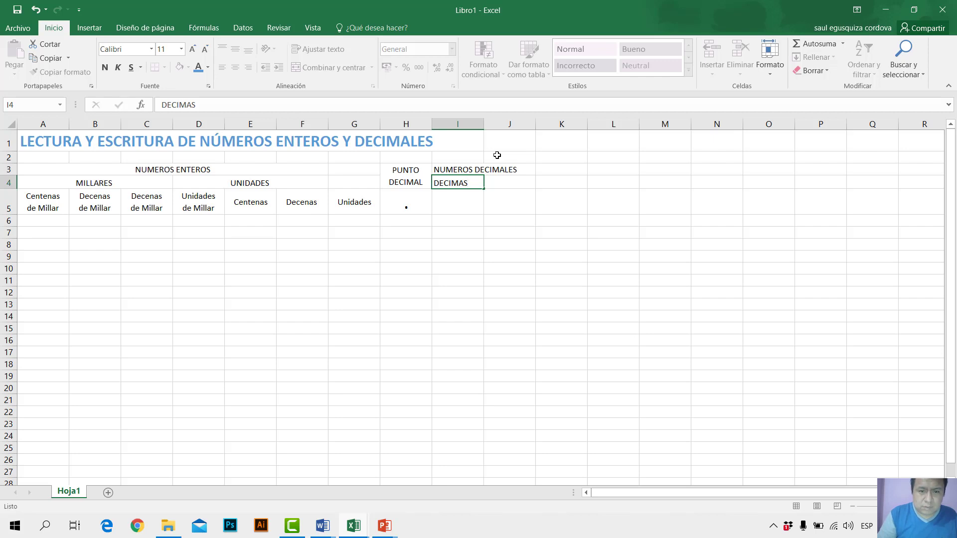
pyautogui.press('Home')
# Step: Check the spelling in the Libro1.xlsx example and correct the I4 subheading to "DÉCIMAS" with its accent
pyautogui.click(474, 182)
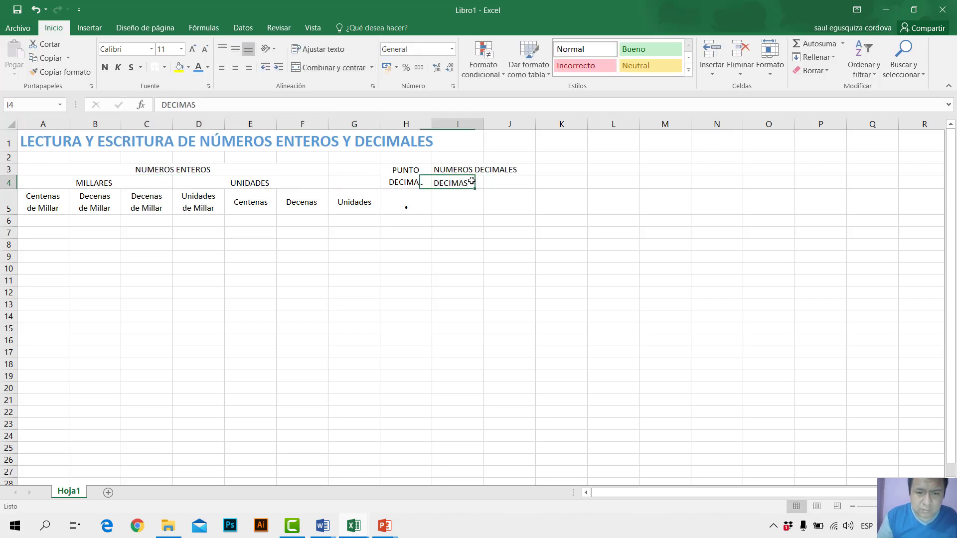
pyautogui.doubleClick(442, 182)
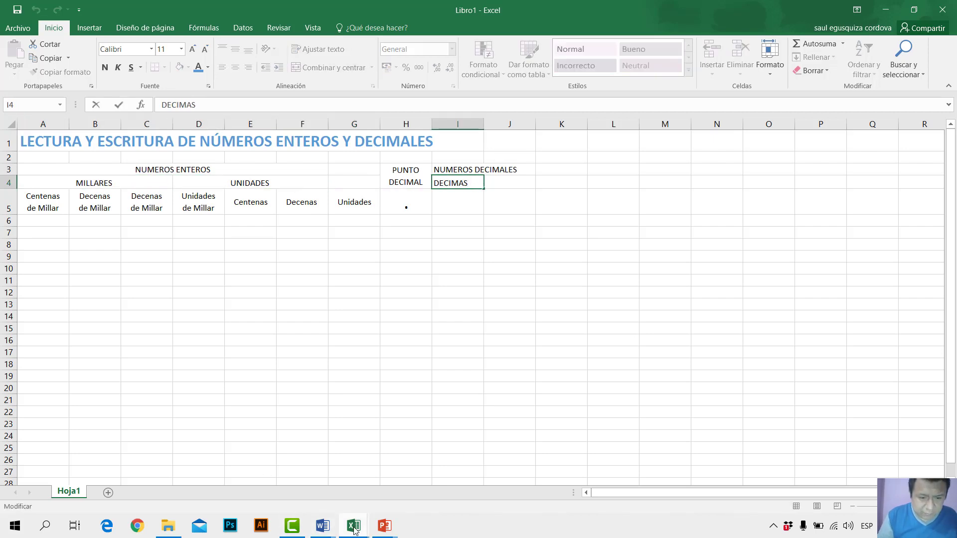
pyautogui.click(304, 498)
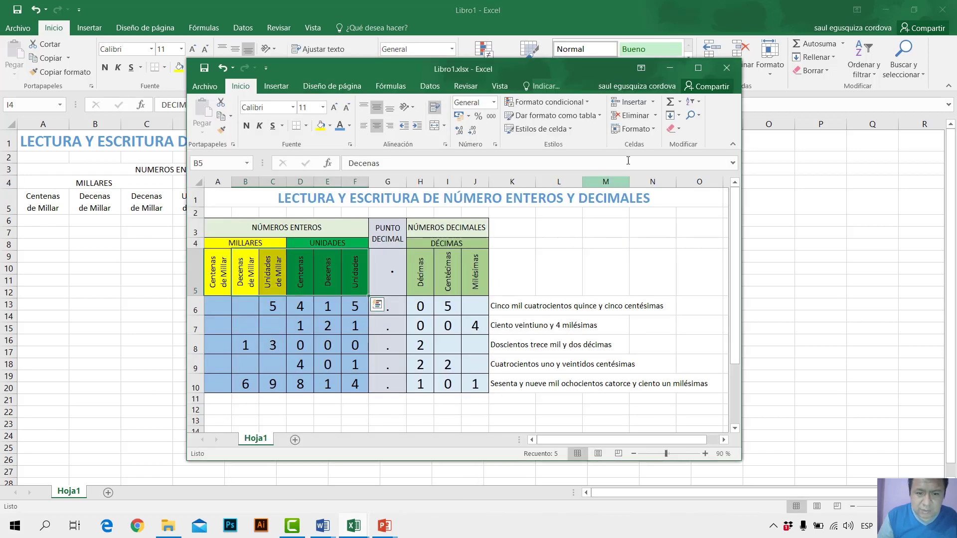
pyautogui.click(670, 68)
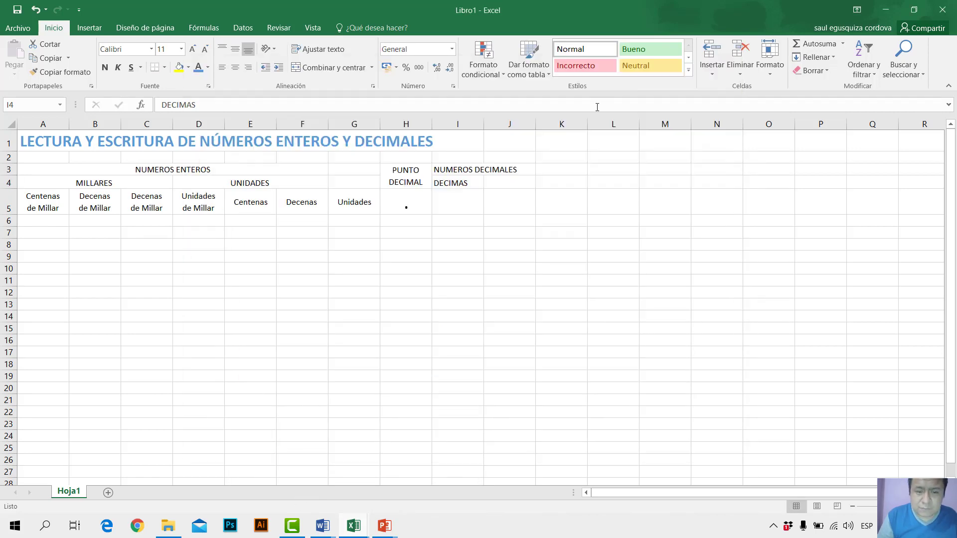
pyautogui.doubleClick(445, 183)
pyautogui.press('BackSpace')
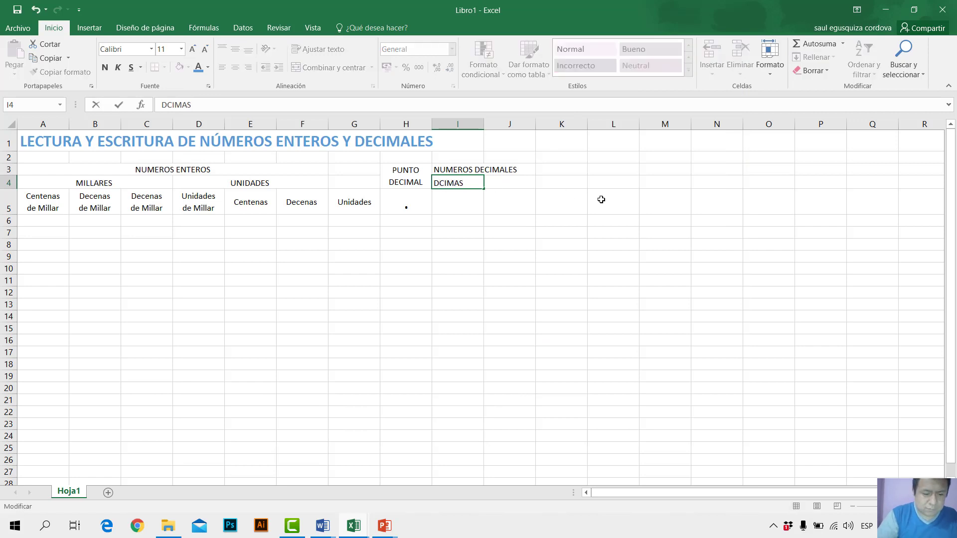
pyautogui.write('É')
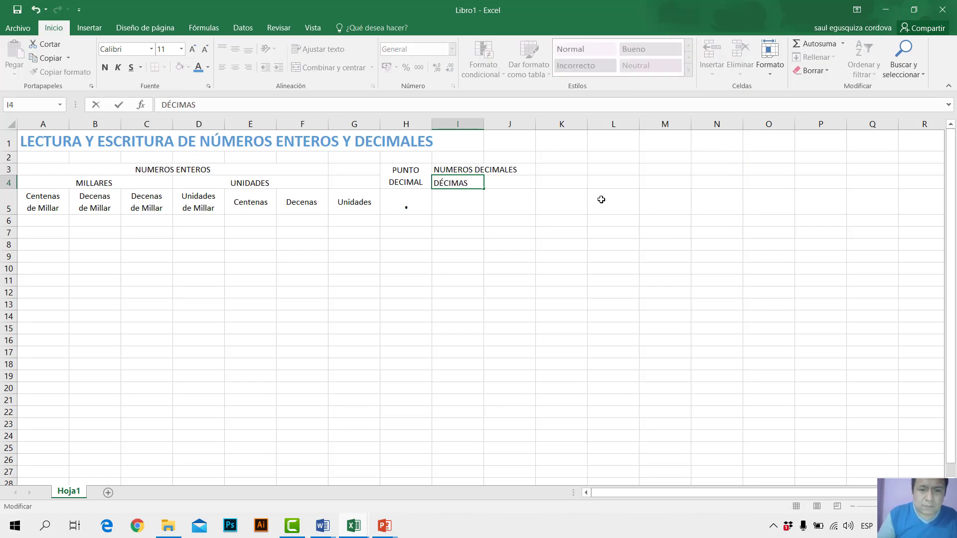
# Step: Add the missing accent to the heading in I3 so it reads "NÚMEROS DECIMALES"
pyautogui.doubleClick(446, 170)
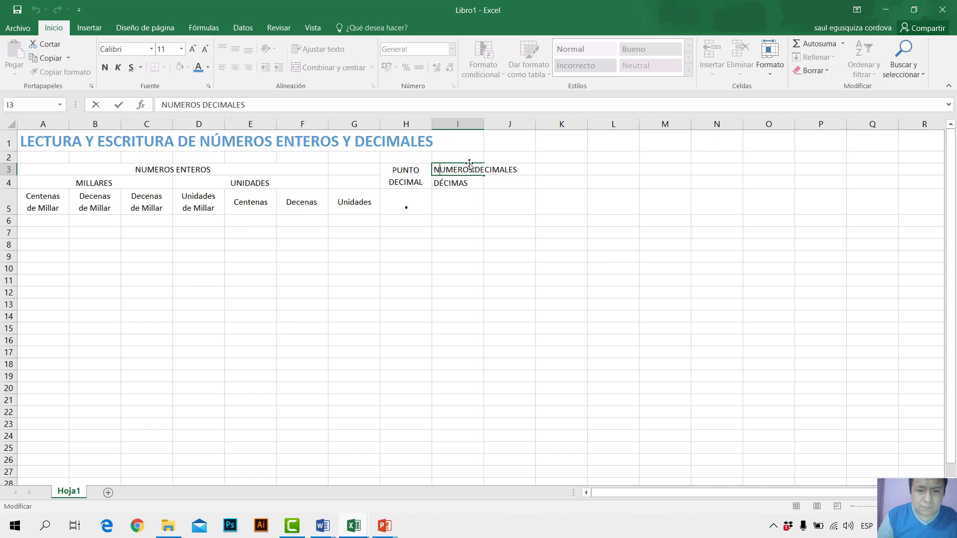
pyautogui.press('BackSpace')
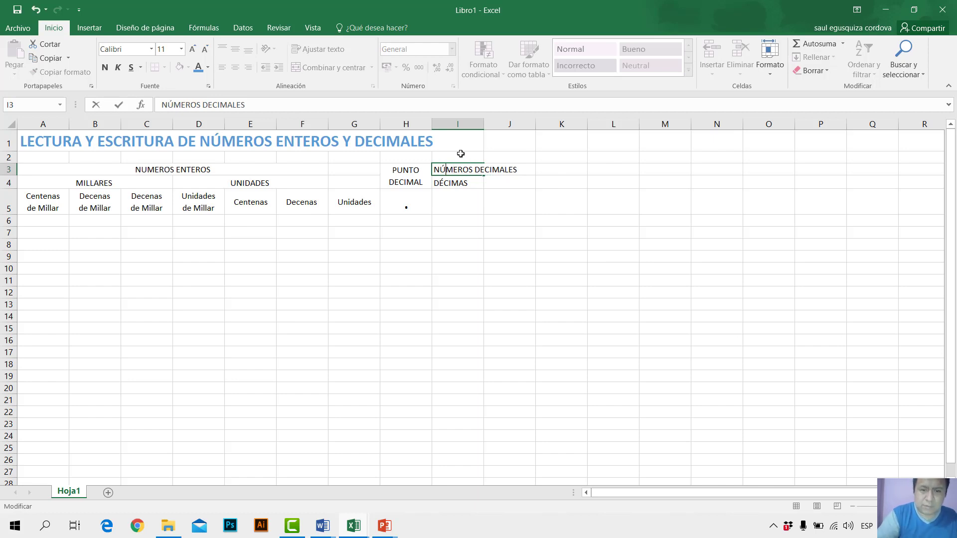
pyautogui.write('Ú')
pyautogui.click(503, 219)
# Step: Copy the labels Décimas, Centécimas and Milésimas from H5:J5 of Libro1.xlsx into I5:K5 of the new workbook as values without formatting
pyautogui.click(462, 198)
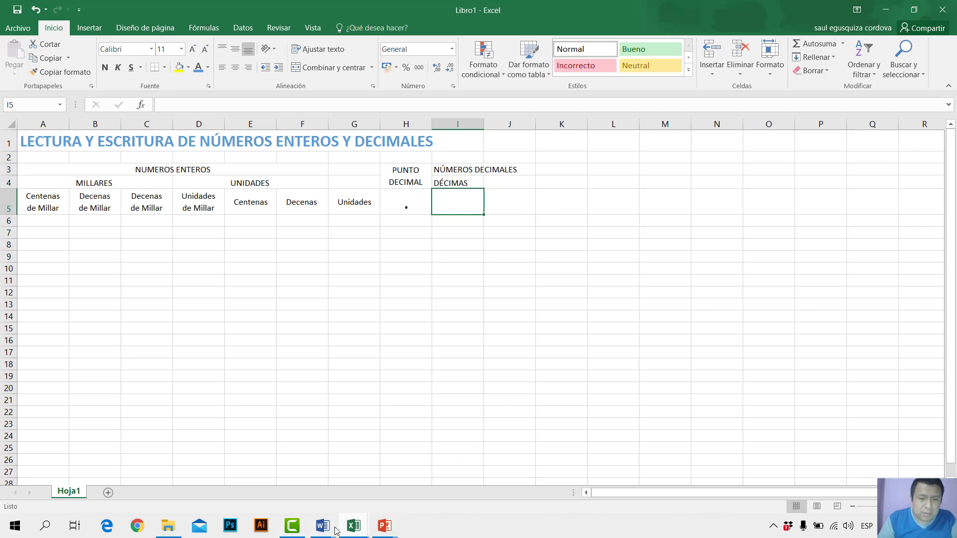
pyautogui.moveTo(351, 528)
pyautogui.click(333, 476)
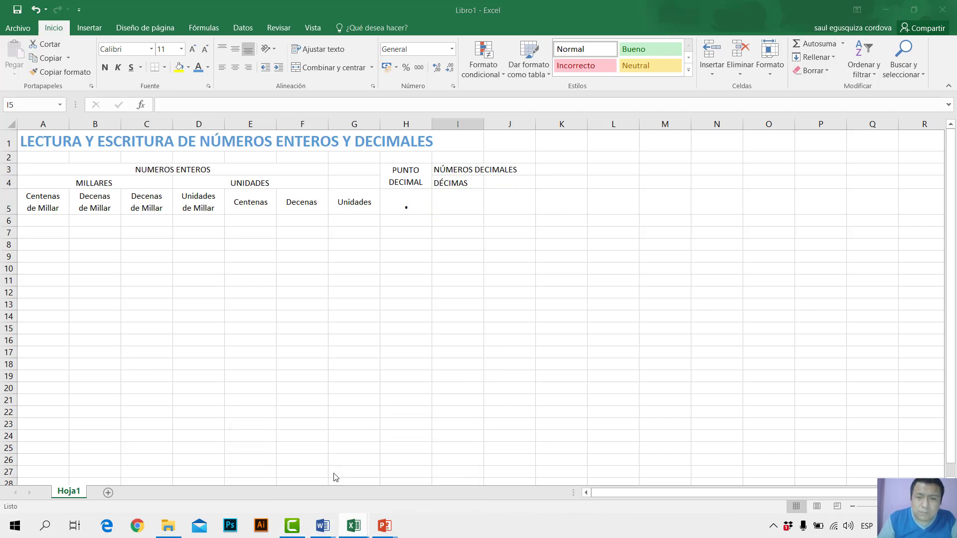
pyautogui.moveTo(421, 280); pyautogui.dragTo(471, 277)
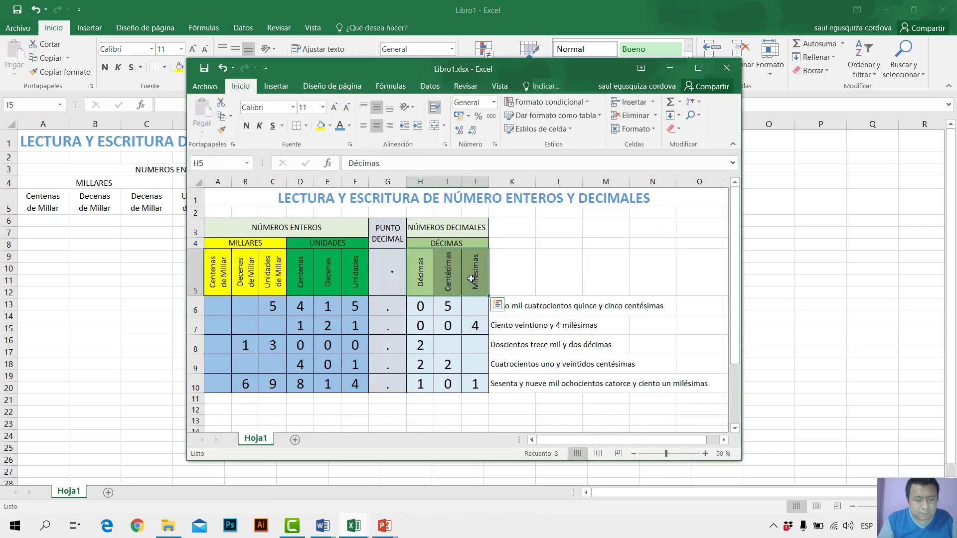
pyautogui.hotkey('ctrl', 'c')
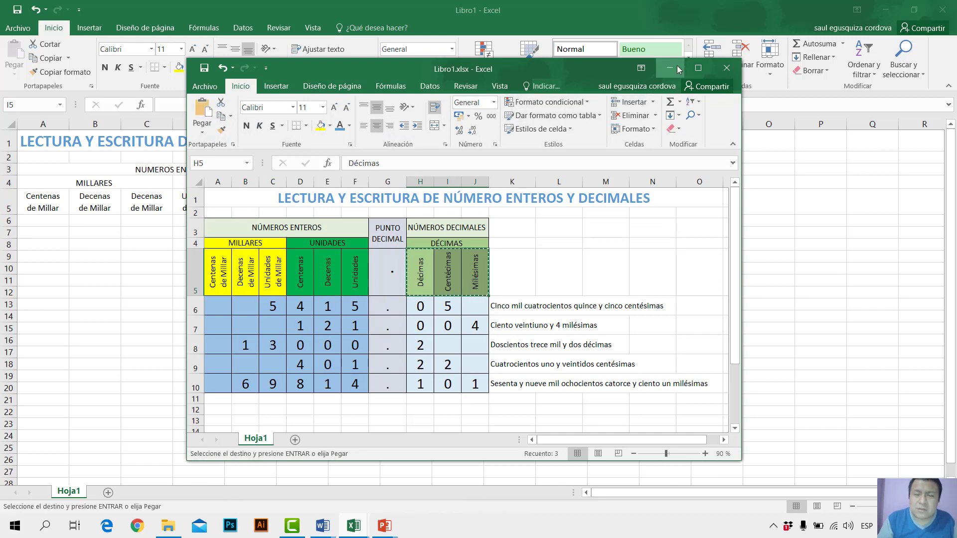
pyautogui.hotkey('alt', 'Tab')
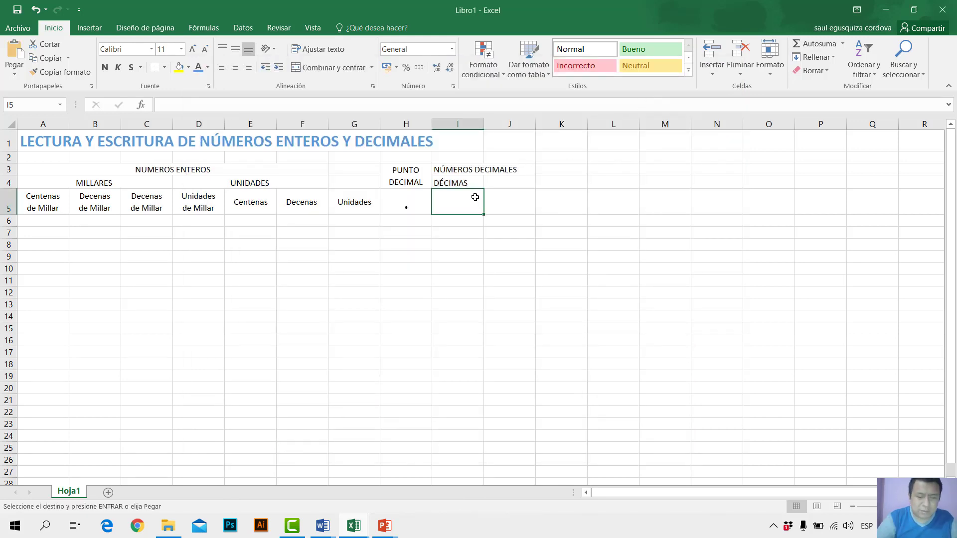
pyautogui.hotkey('ctrl', 'v')
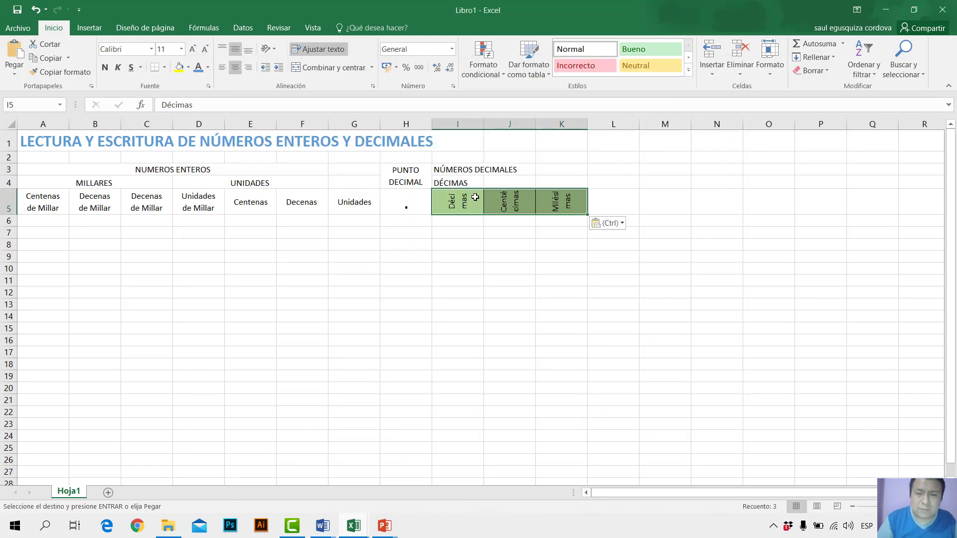
pyautogui.click(600, 223)
pyautogui.click(617, 255)
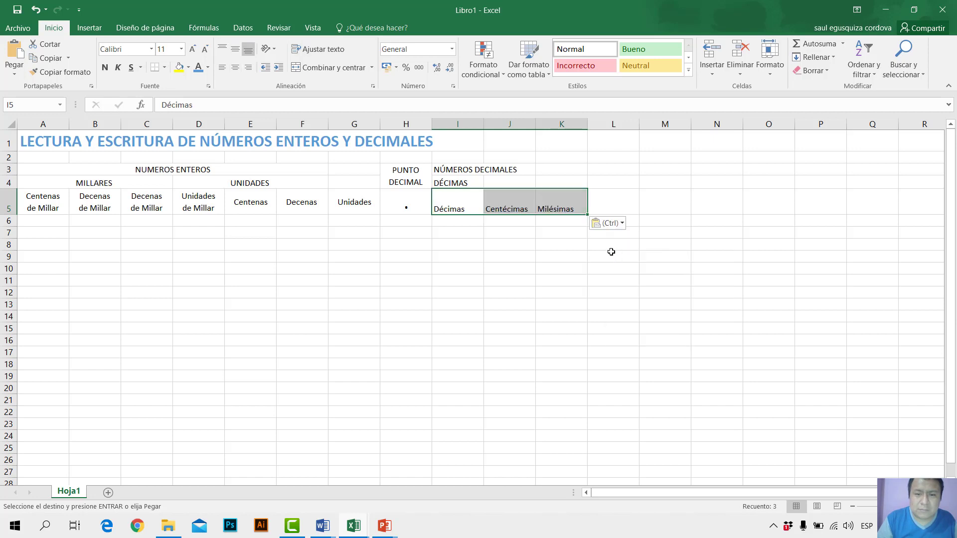
# Step: Center the decimal place labels in I5:K5 both horizontally and vertically
pyautogui.click(493, 223)
pyautogui.moveTo(465, 203); pyautogui.dragTo(558, 208)
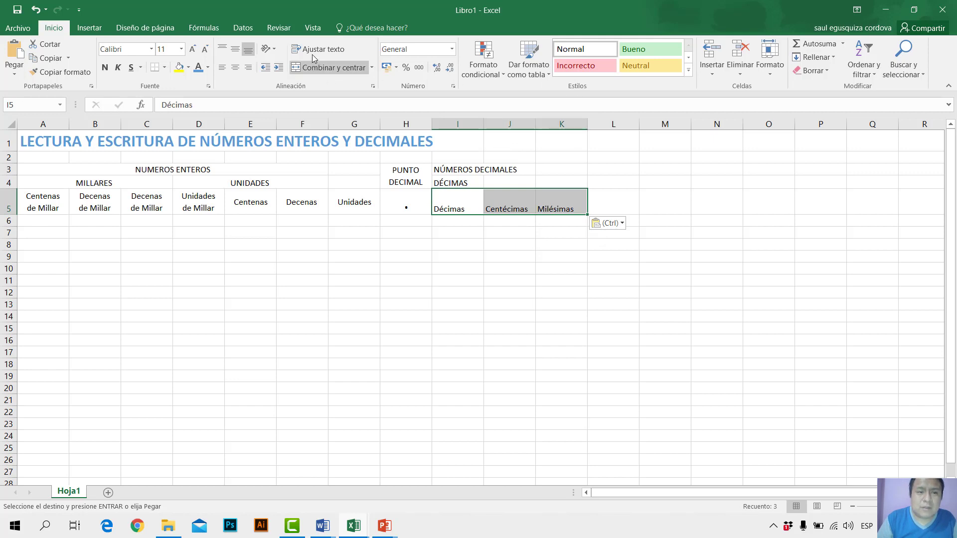
pyautogui.click(235, 67)
pyautogui.click(235, 50)
pyautogui.click(461, 292)
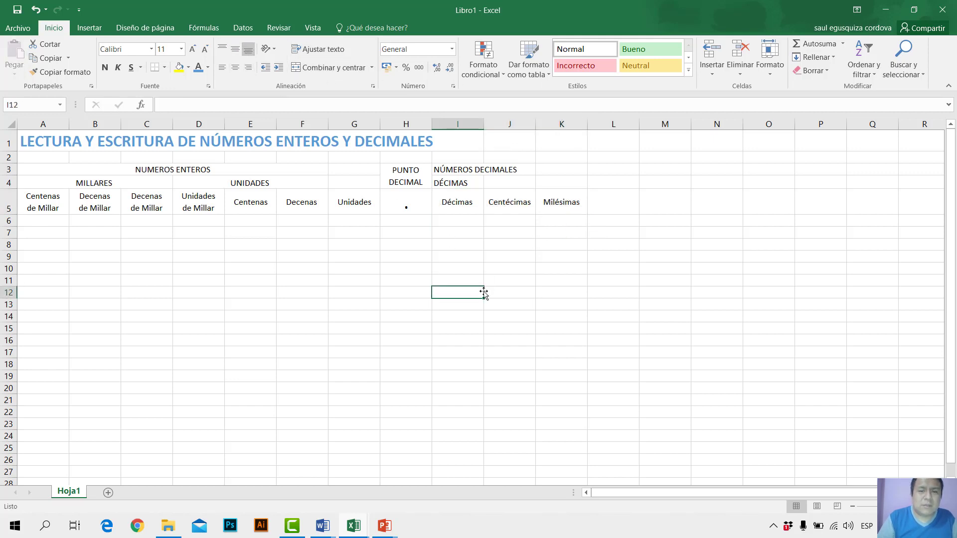
# Step: Merge and center "DÉCIMAS" across I4:K4 and "NÚMEROS DECIMALES" across I3:K3
pyautogui.moveTo(481, 181); pyautogui.dragTo(553, 187)
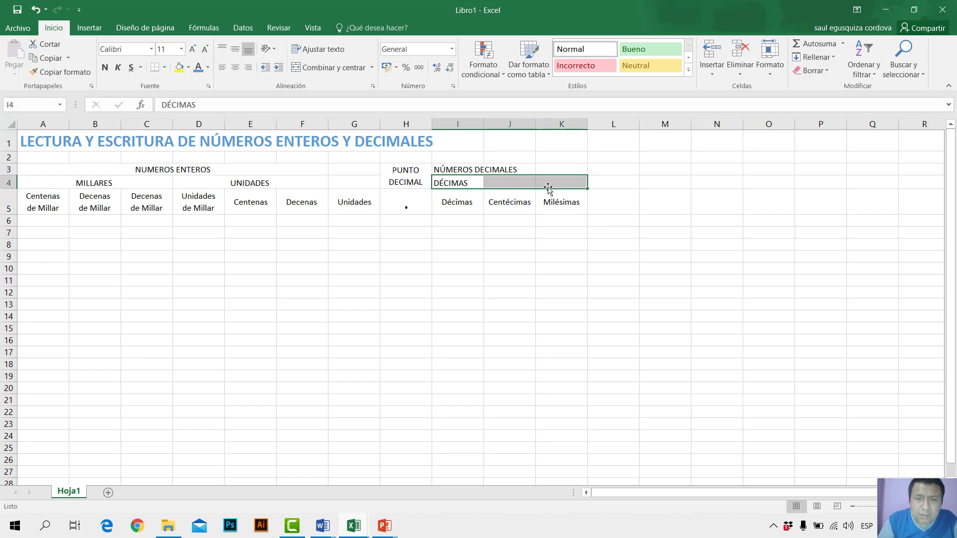
pyautogui.click(332, 67)
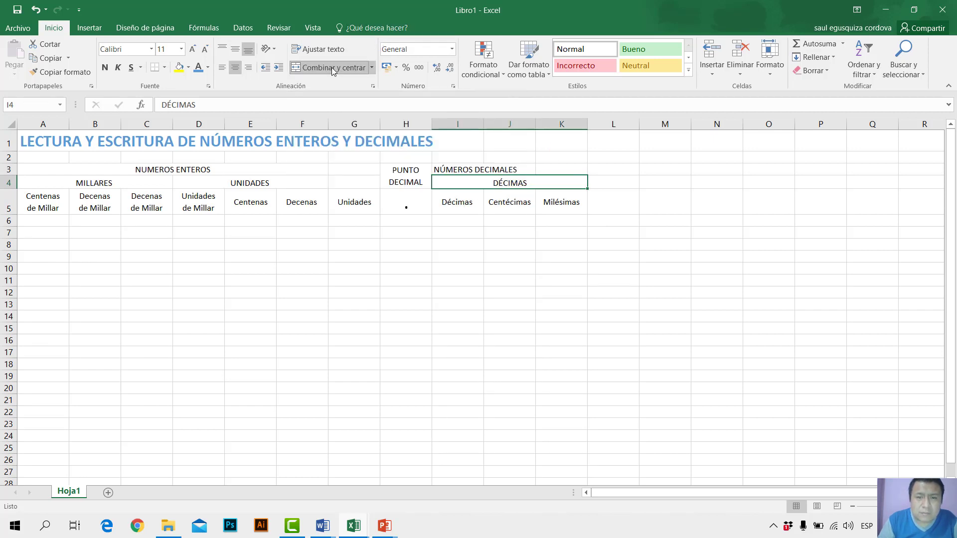
pyautogui.click(500, 169)
pyautogui.click(563, 169)
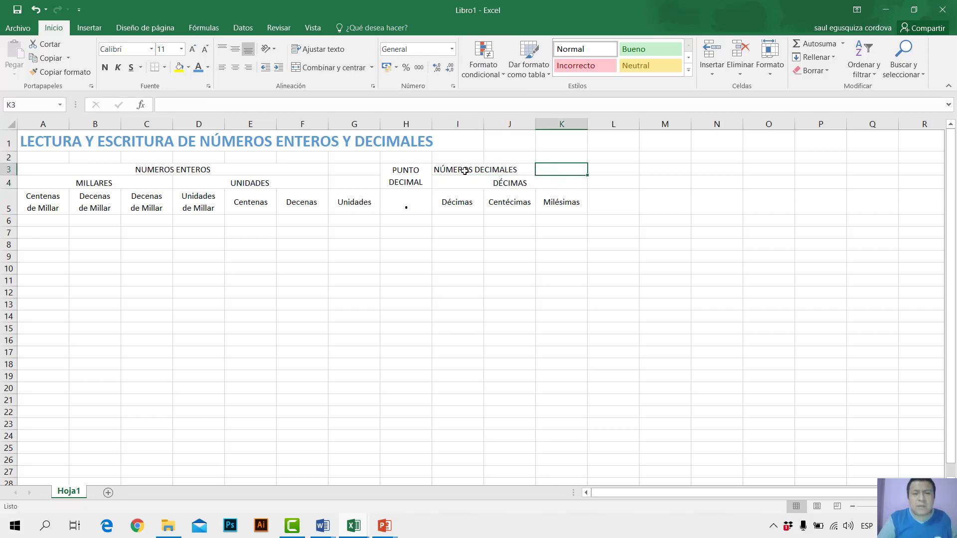
pyautogui.click(444, 171)
pyautogui.moveTo(441, 169); pyautogui.dragTo(561, 171)
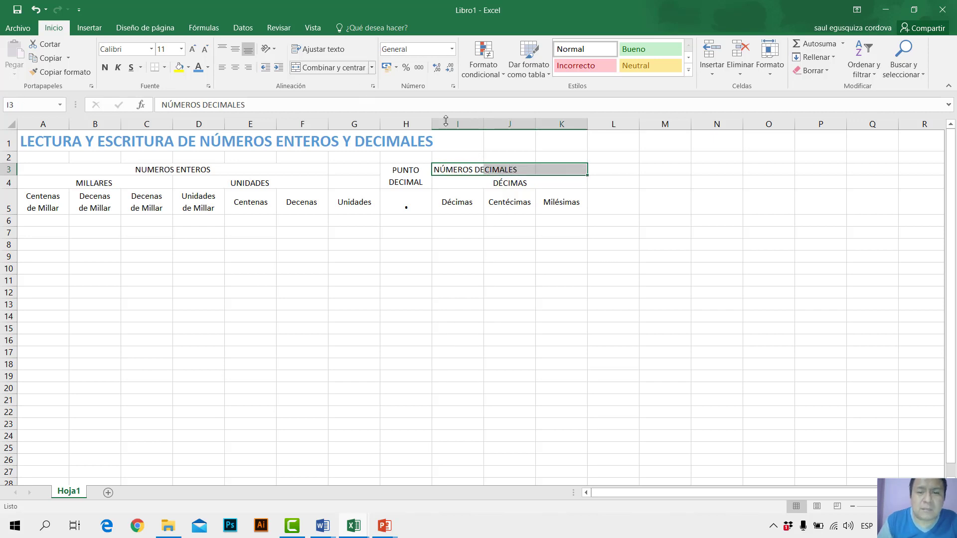
pyautogui.click(332, 66)
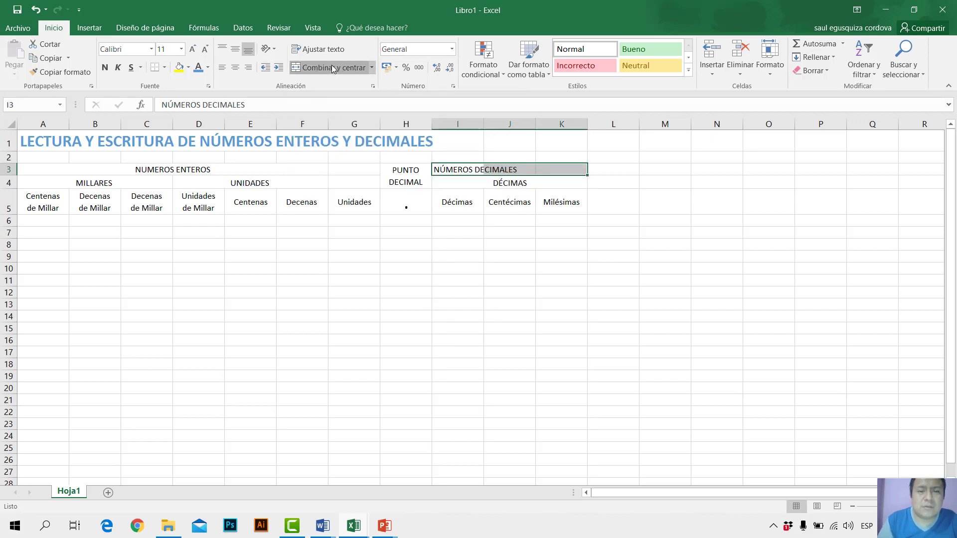
pyautogui.click(552, 266)
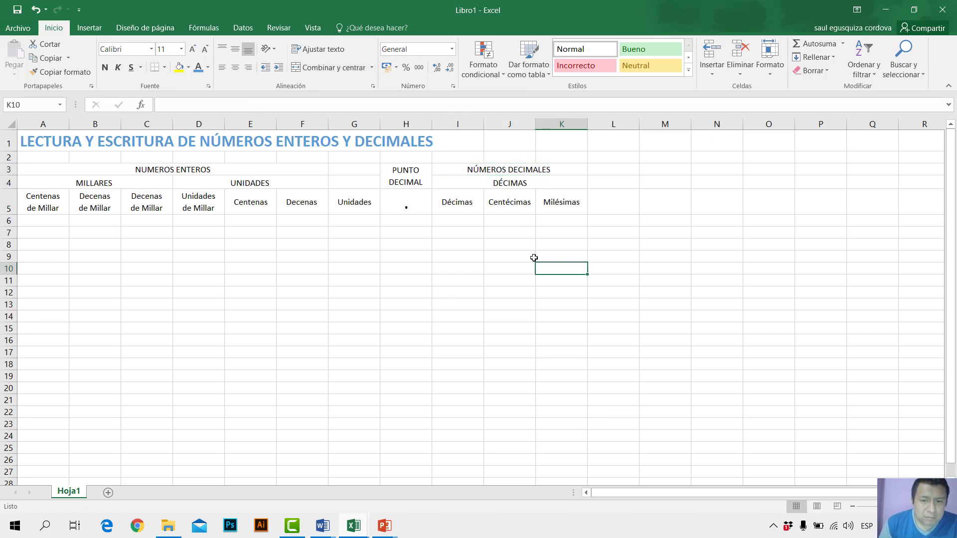
# Step: Check the PowerPoint slide on borders, then apply all borders to the heading block A3:K5 in the new Excel workbook
pyautogui.click(368, 527)
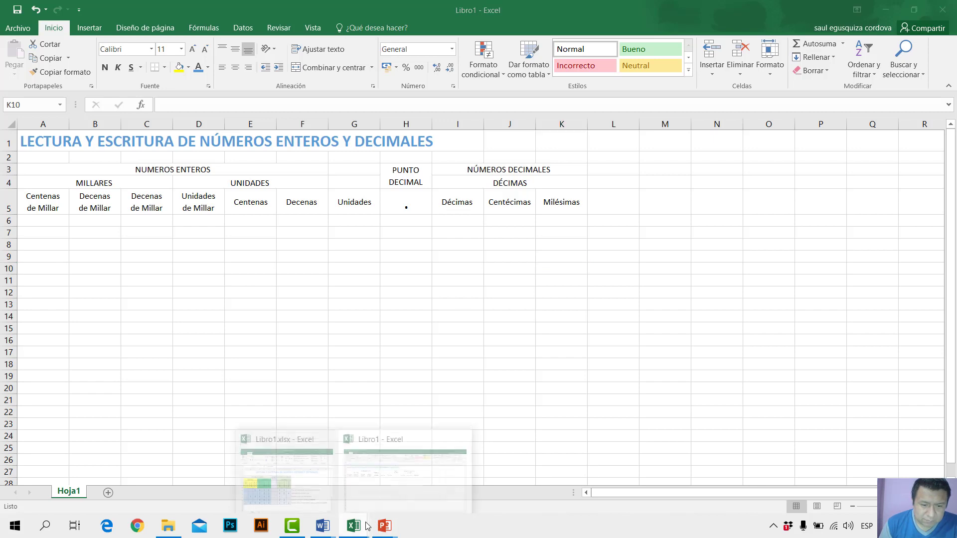
pyautogui.moveTo(387, 526)
pyautogui.click(436, 479)
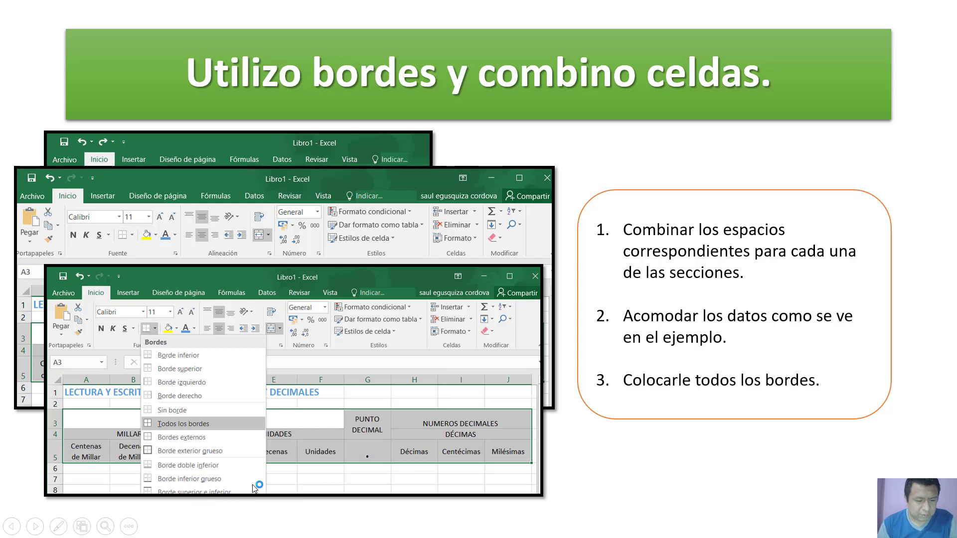
pyautogui.hotkey('alt', 'Tab')
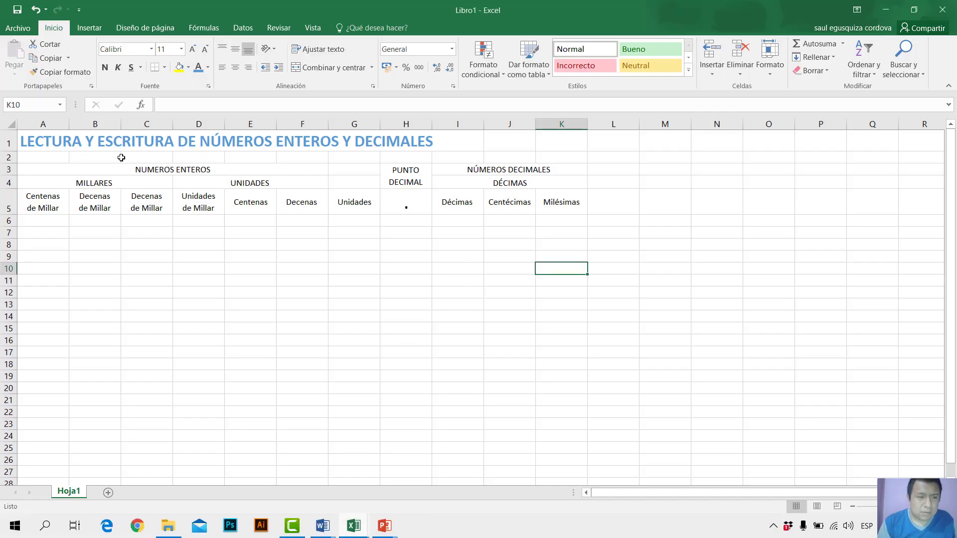
pyautogui.moveTo(30, 167); pyautogui.dragTo(513, 204)
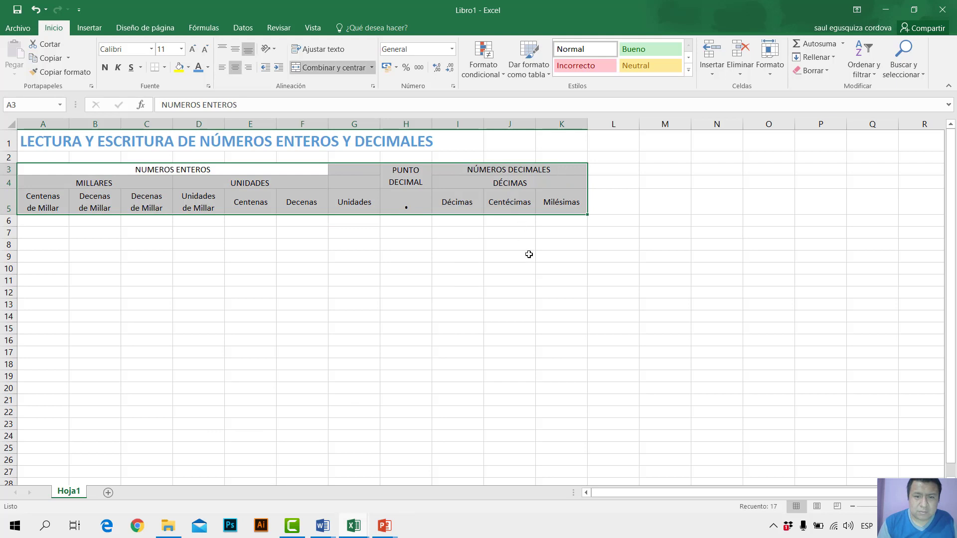
pyautogui.click(165, 68)
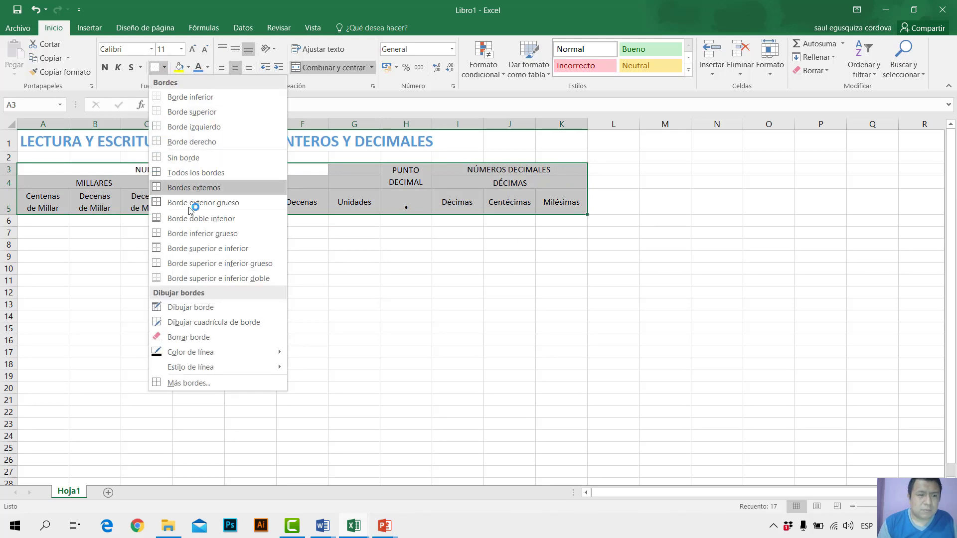
pyautogui.click(197, 173)
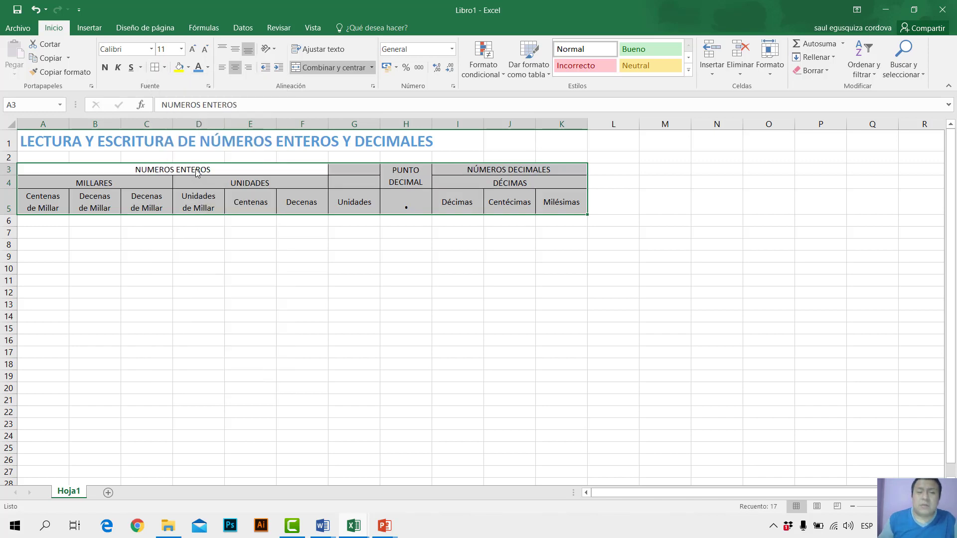
pyautogui.click(298, 292)
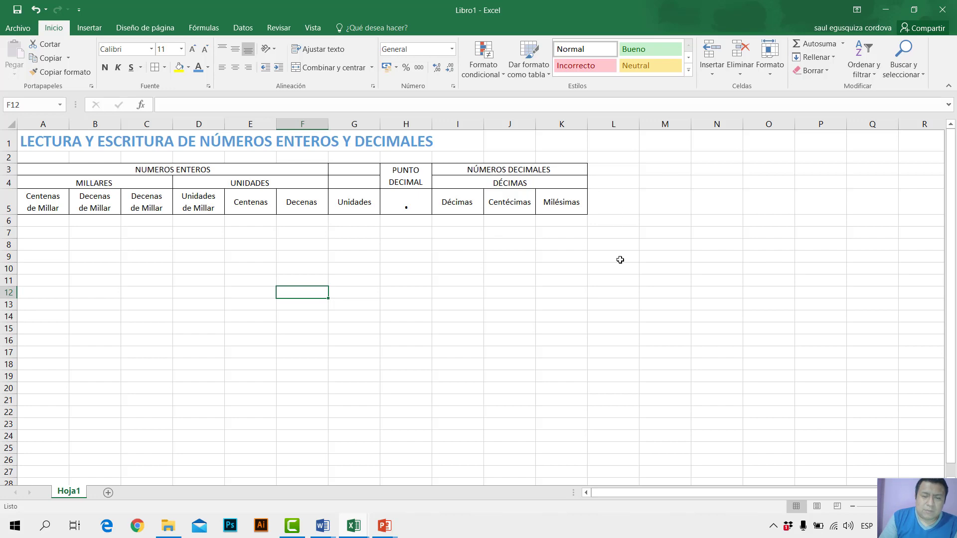
# Step: Review the PowerPoint slides on writing and ordering numbers in the place-value board, then return to the new Excel workbook
pyautogui.moveTo(385, 526)
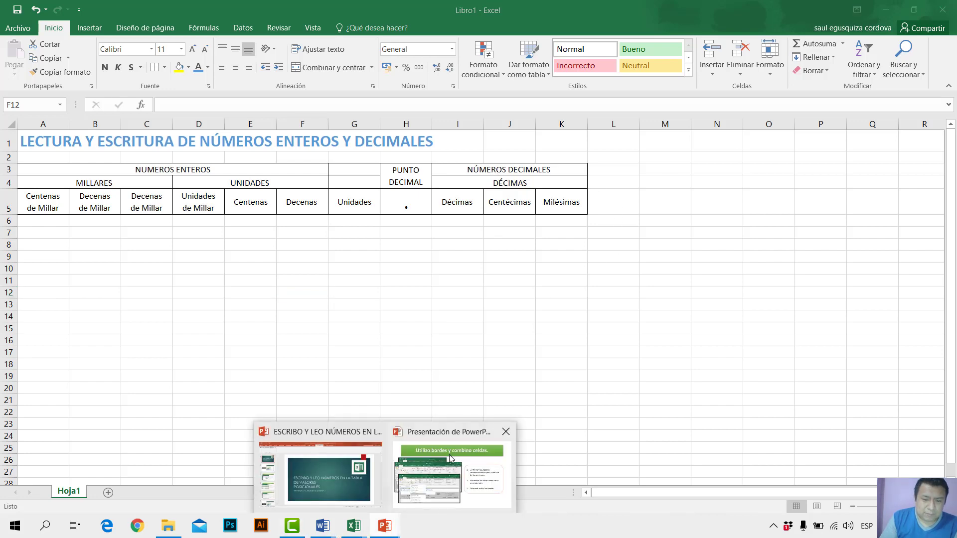
pyautogui.click(450, 455)
pyautogui.press('Right')
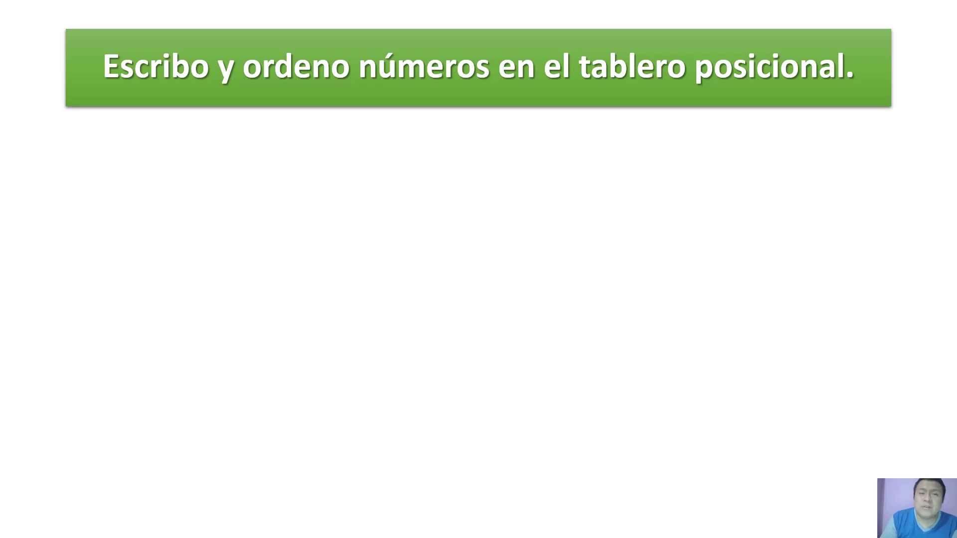
pyautogui.press('Right')
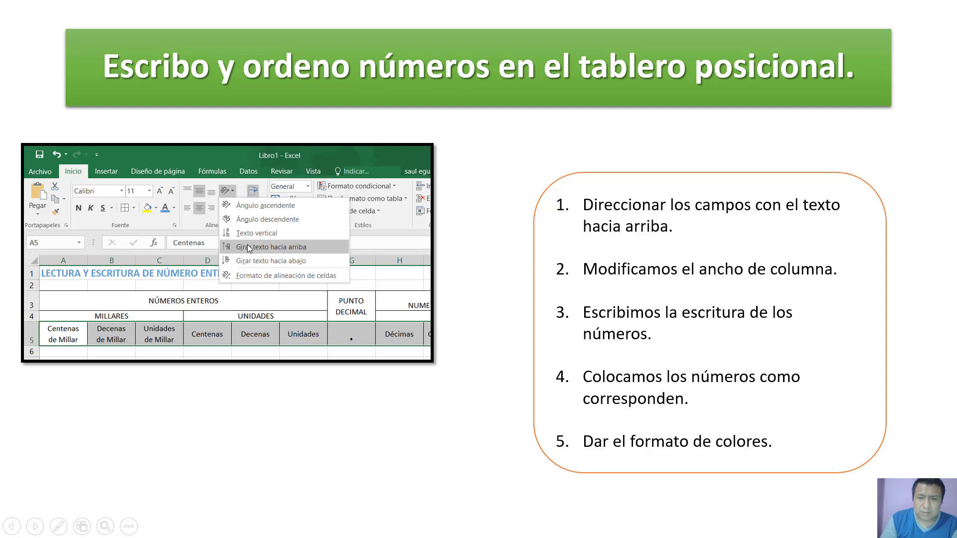
pyautogui.click(546, 286)
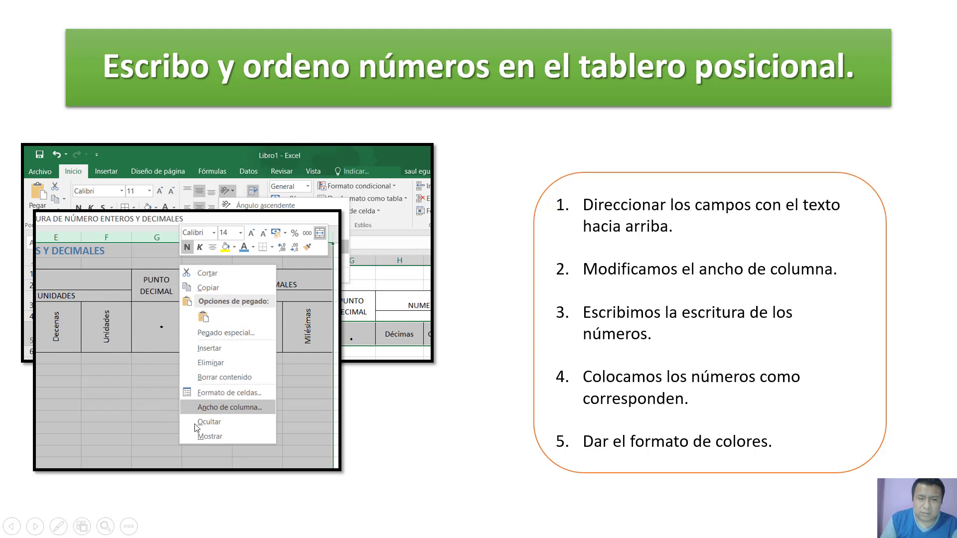
pyautogui.click(523, 293)
pyautogui.click(667, 338)
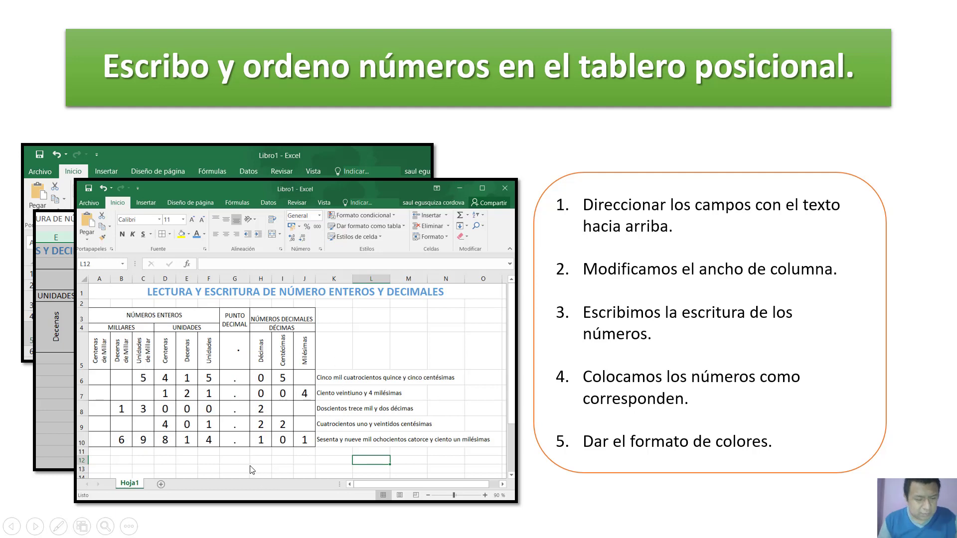
pyautogui.hotkey('alt', 'Tab')
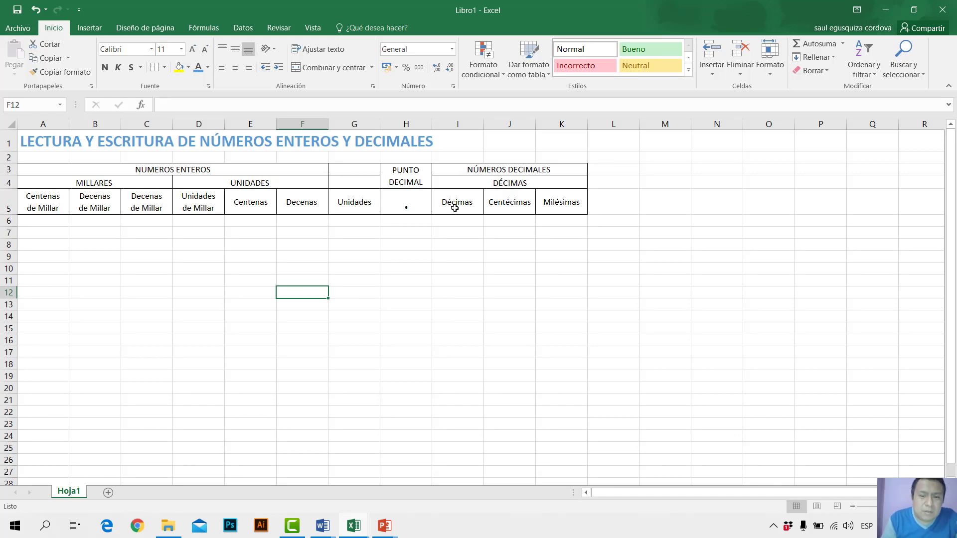
pyautogui.click(554, 212)
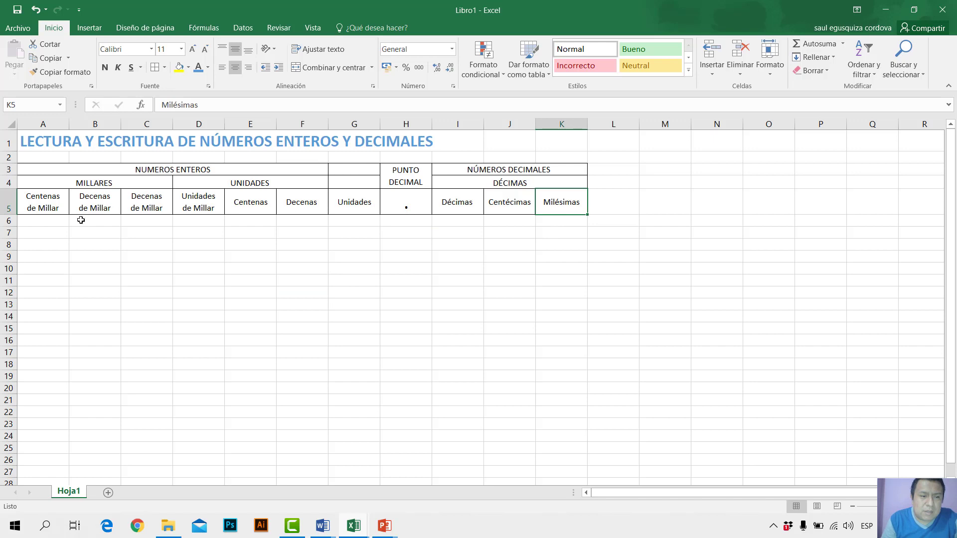
pyautogui.click(392, 247)
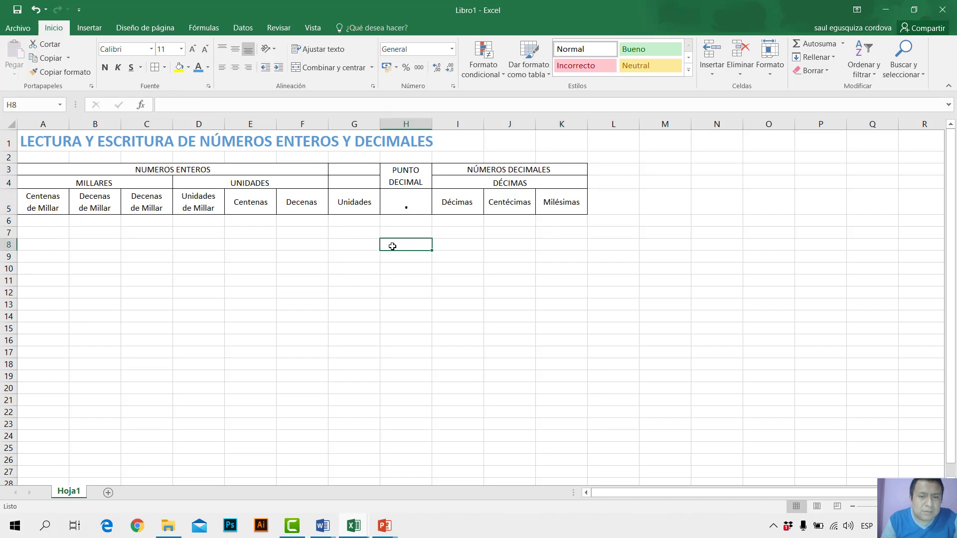
pyautogui.click(353, 529)
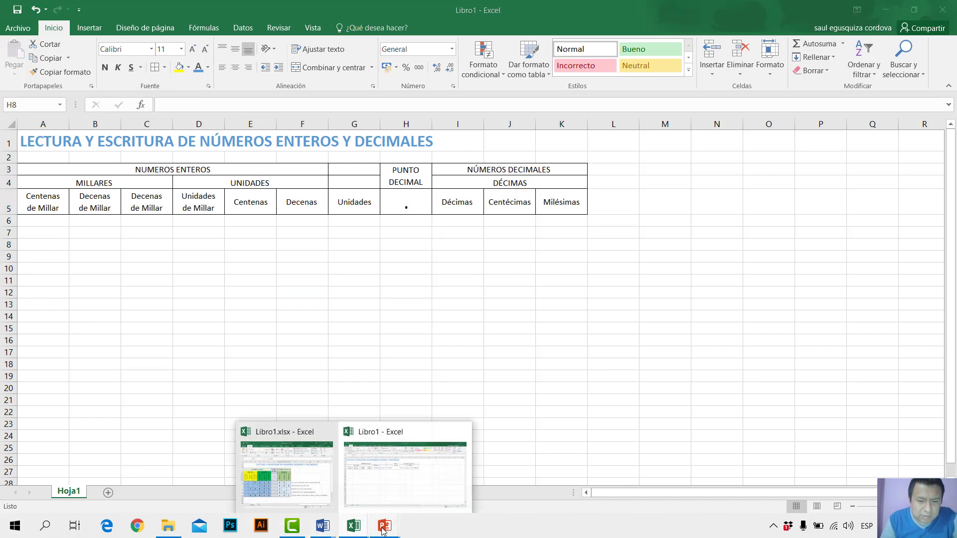
pyautogui.moveTo(383, 530)
pyautogui.click(496, 436)
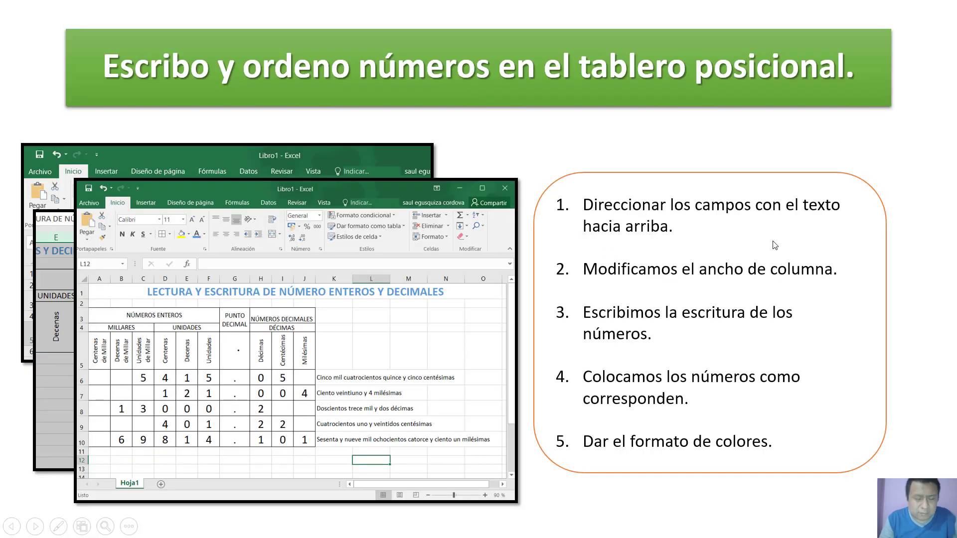
pyautogui.hotkey('alt', 'Tab')
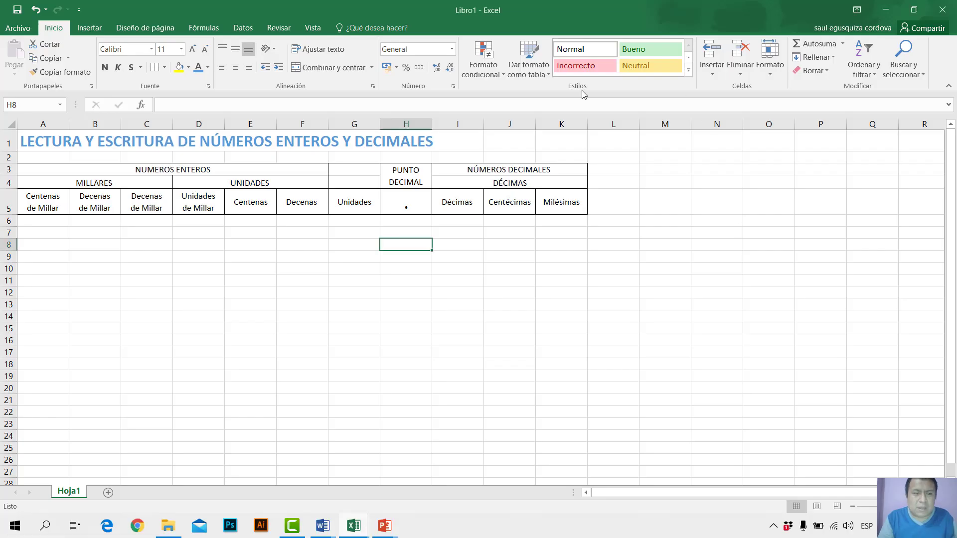
# Step: Rotate the whole-number place labels in A5:G5 so their text reads upward
pyautogui.moveTo(50, 203); pyautogui.dragTo(561, 200)
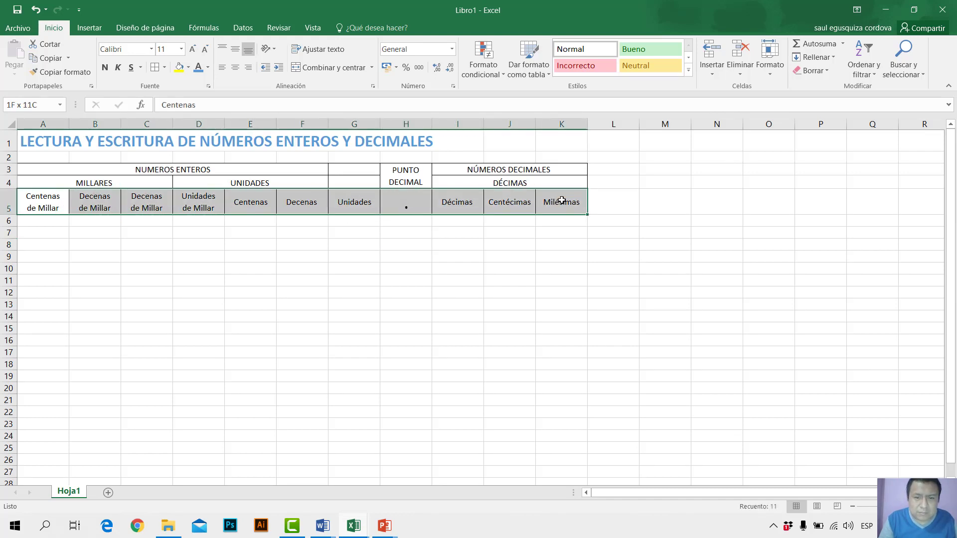
pyautogui.click(342, 204)
pyautogui.moveTo(44, 202); pyautogui.dragTo(371, 212)
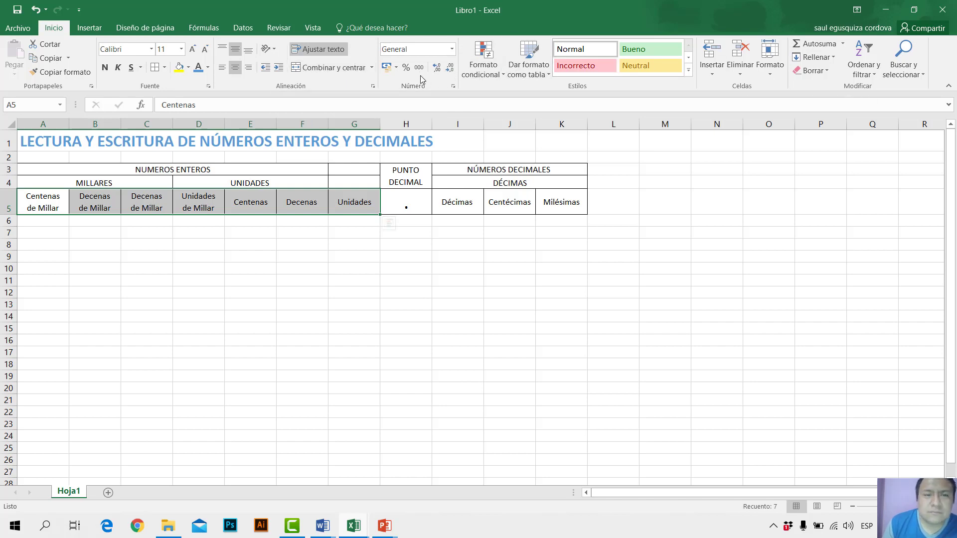
pyautogui.click(268, 49)
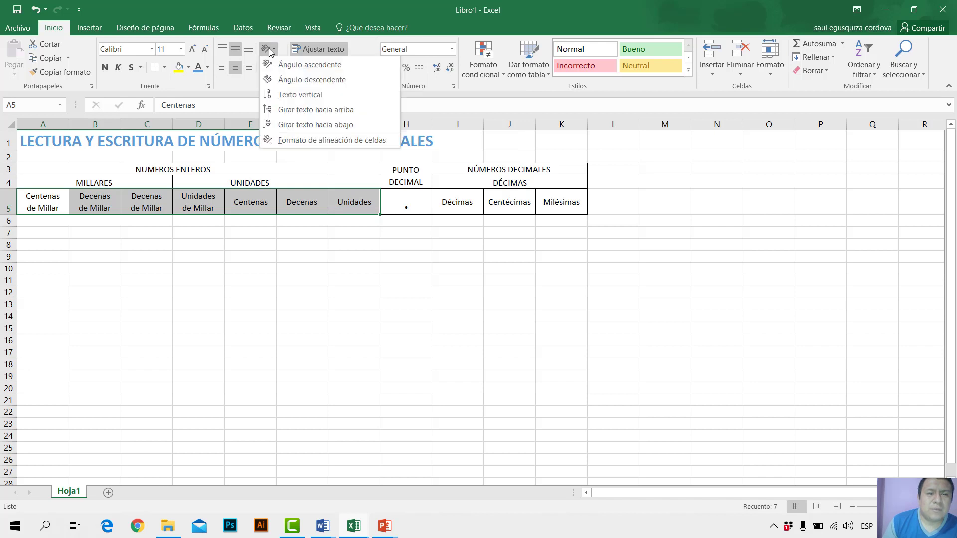
pyautogui.click(341, 112)
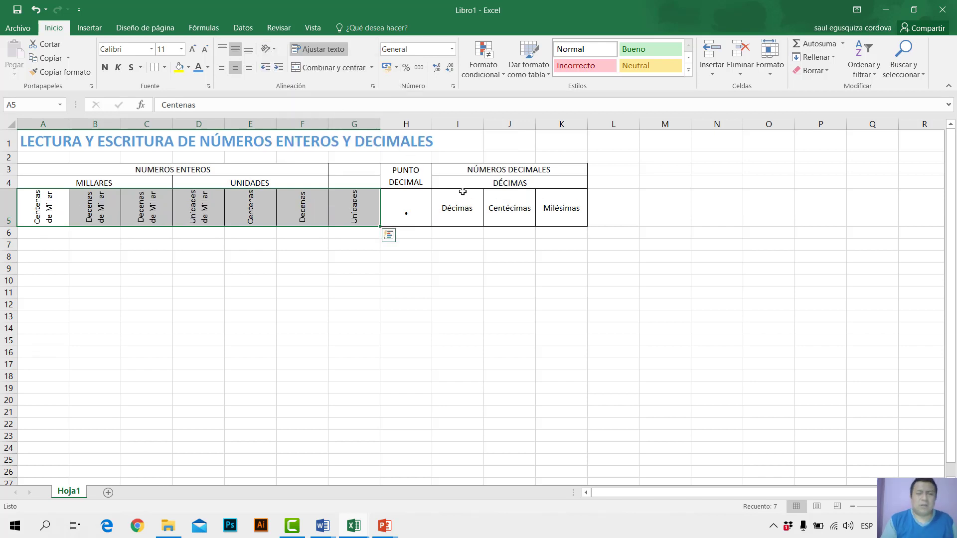
# Step: Wrap and rotate the decimal labels in I5:K5 upward, and increase the height of row 5 so each fits on one line
pyautogui.moveTo(468, 207); pyautogui.dragTo(559, 211)
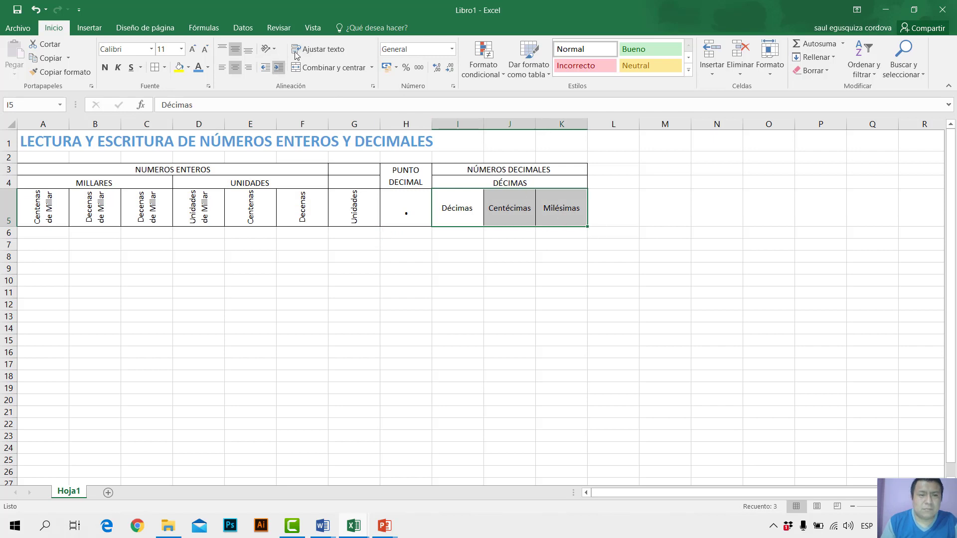
pyautogui.click(312, 52)
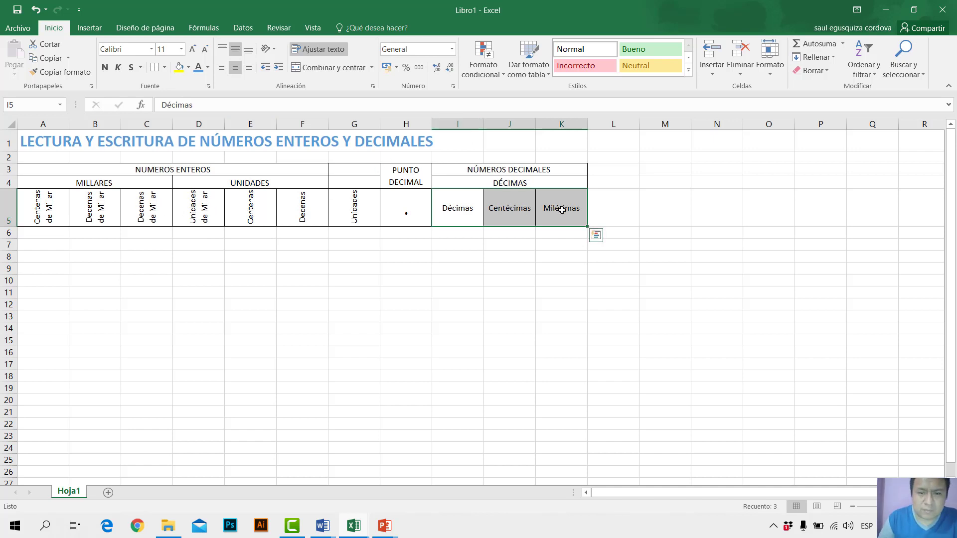
pyautogui.click(272, 50)
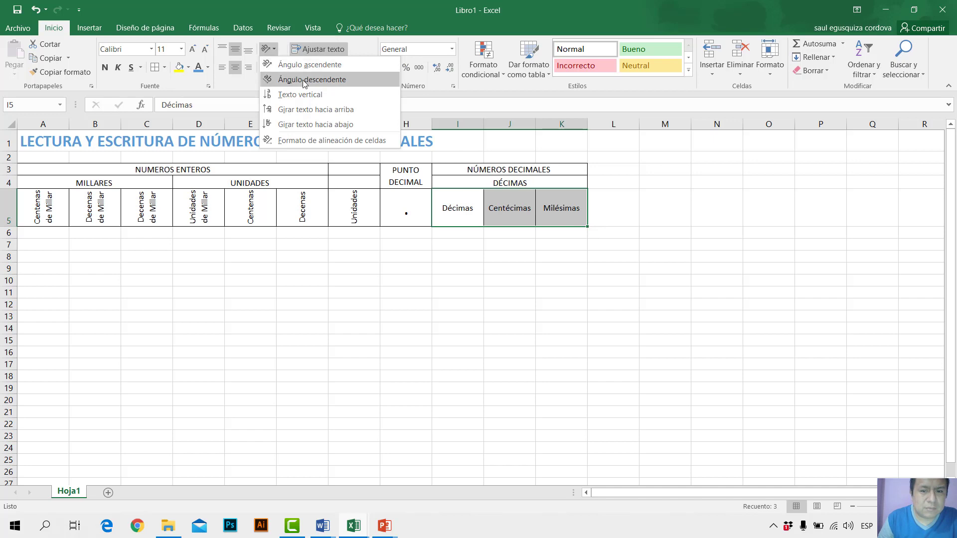
pyautogui.click(309, 109)
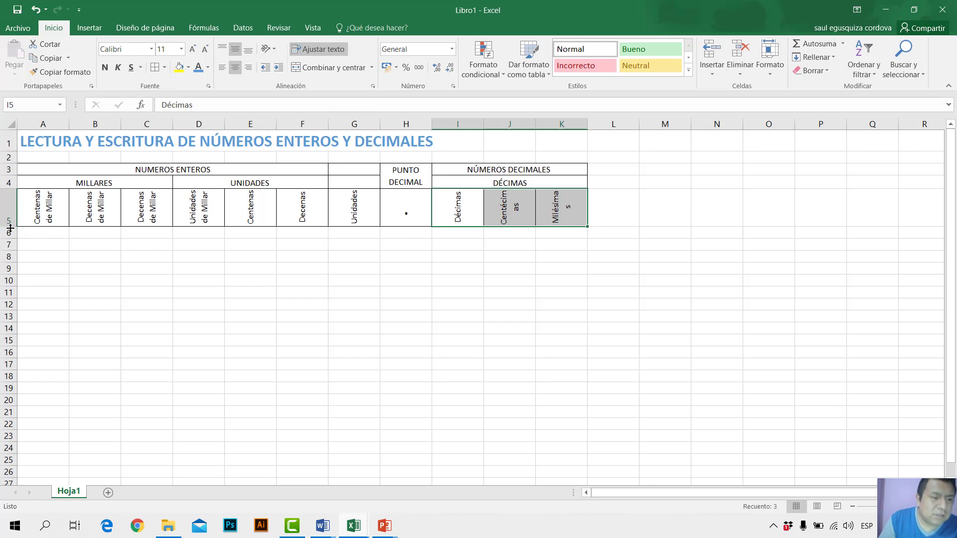
pyautogui.moveTo(9, 227); pyautogui.dragTo(6, 247)
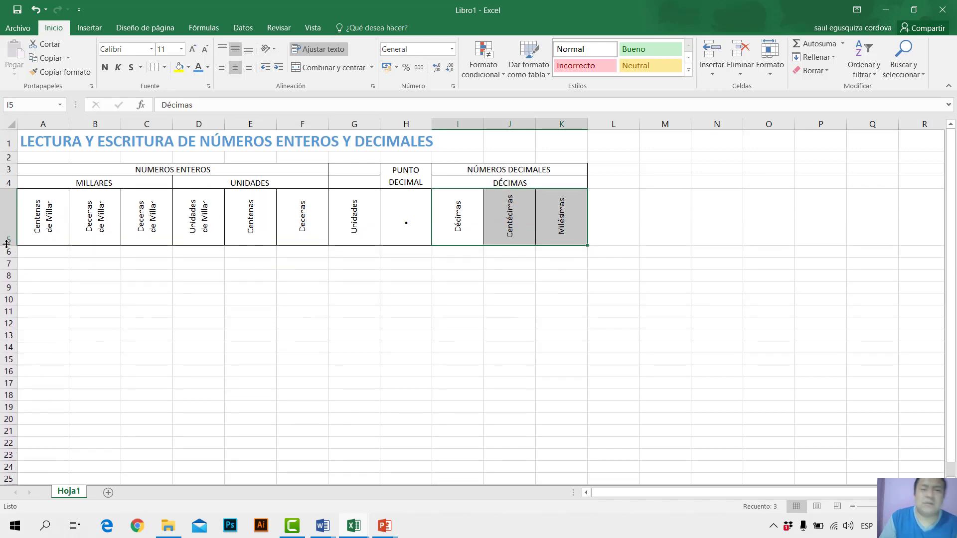
pyautogui.click(405, 287)
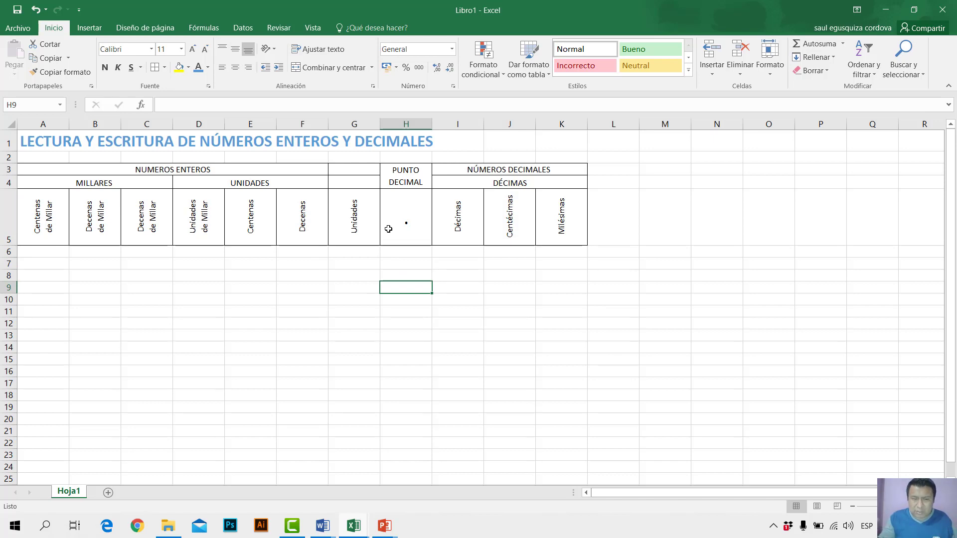
pyautogui.click(41, 145)
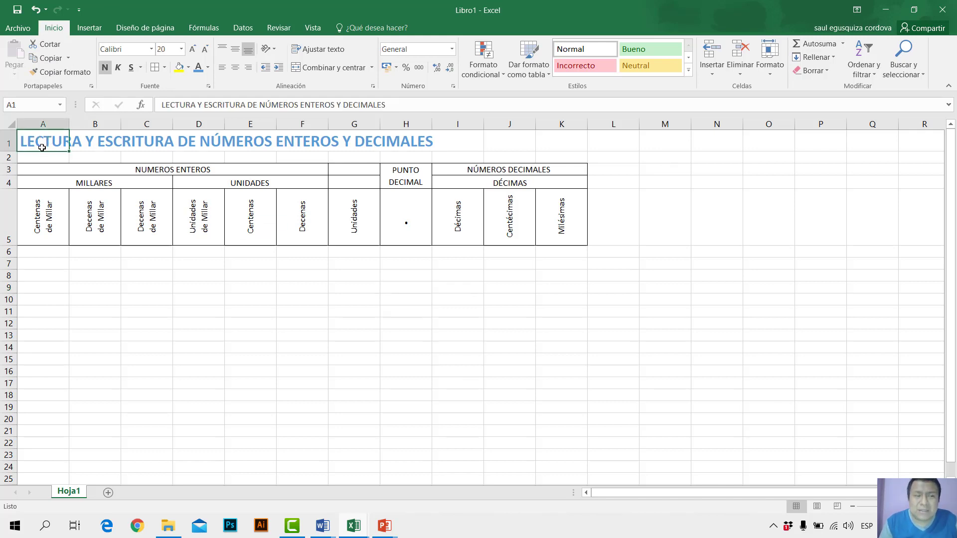
pyautogui.click(47, 122)
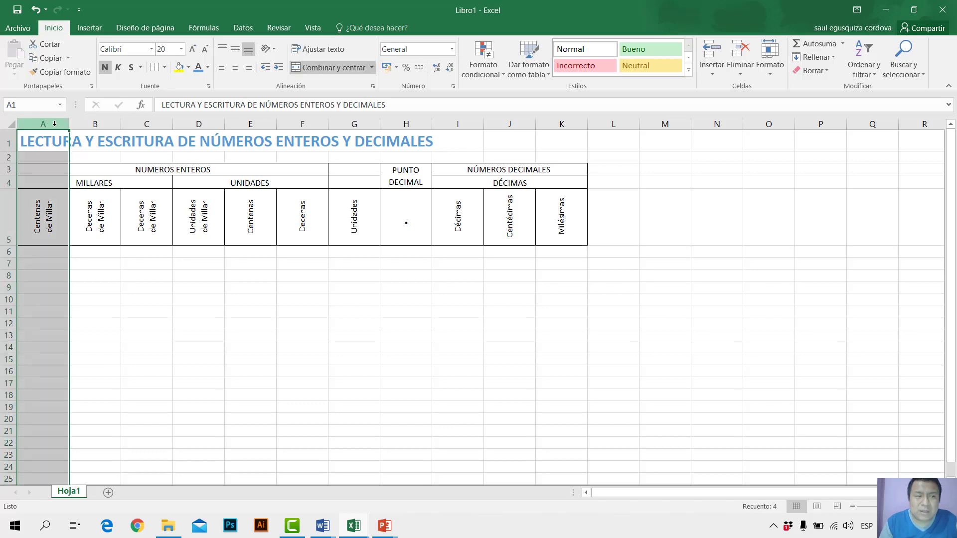
pyautogui.click(127, 201)
pyautogui.click(44, 123)
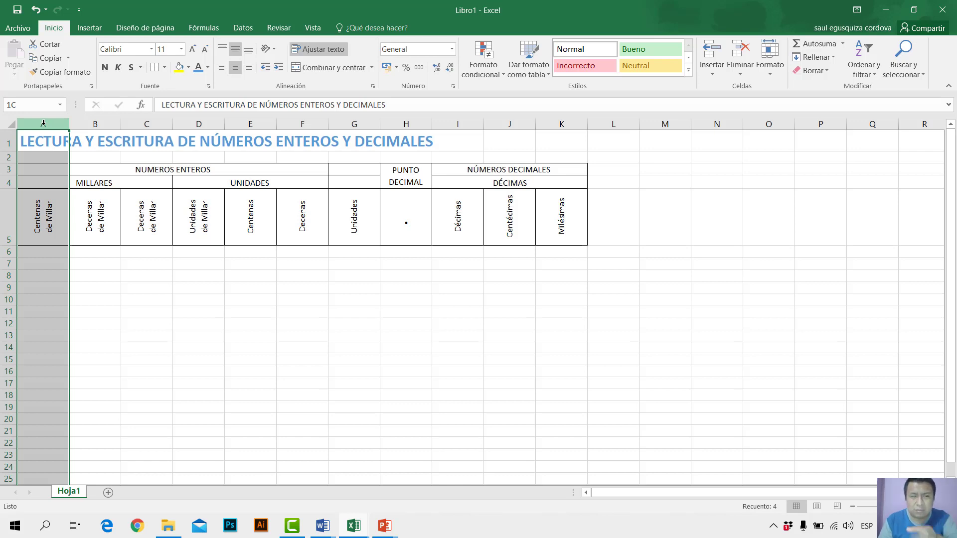
pyautogui.moveTo(43, 123); pyautogui.dragTo(553, 130)
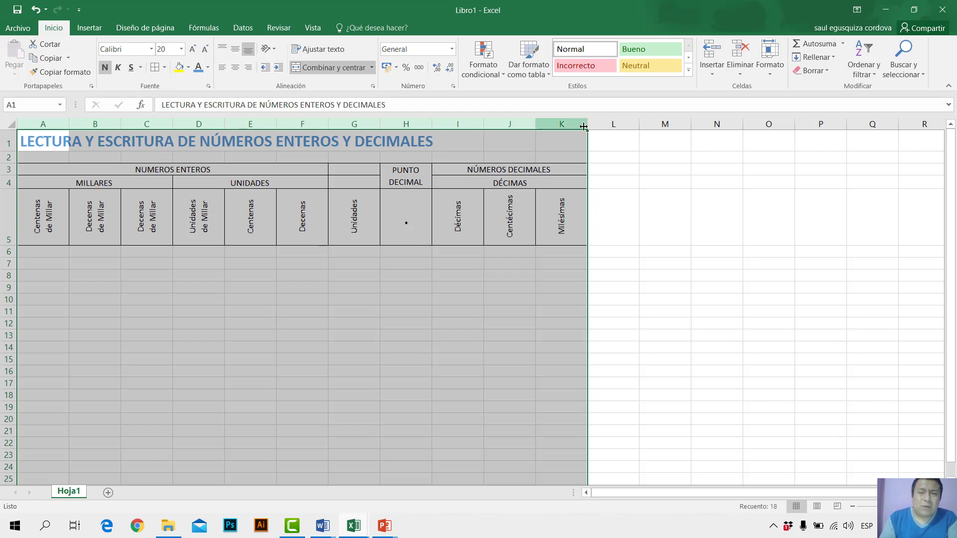
pyautogui.rightClick(385, 267)
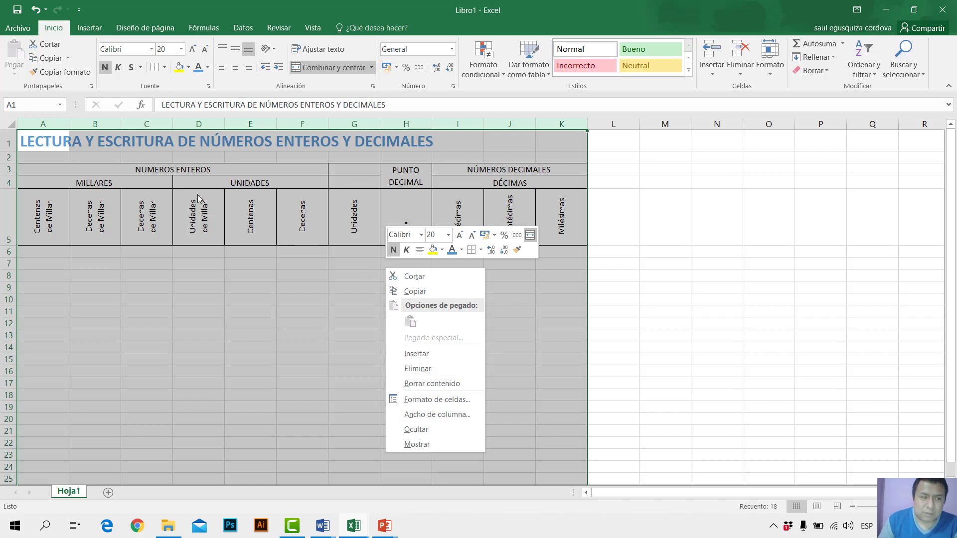
pyautogui.press('Escape')
pyautogui.click(292, 294)
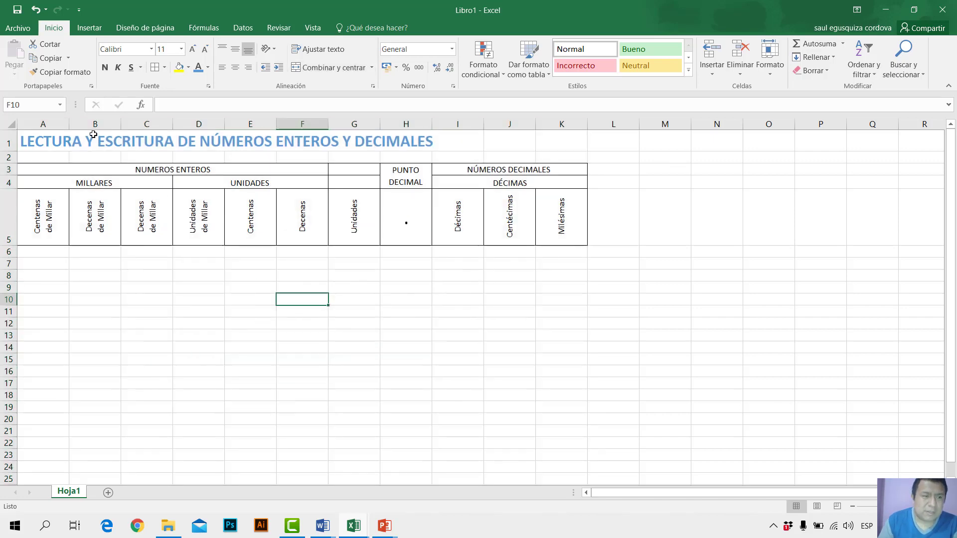
# Step: Set the width of columns A through K to 6
pyautogui.click(47, 119)
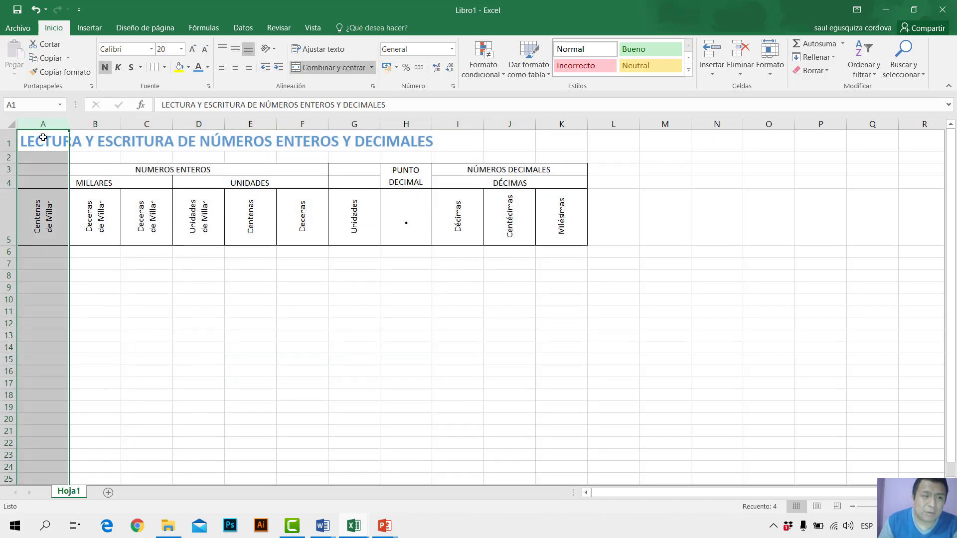
pyautogui.moveTo(41, 121); pyautogui.dragTo(568, 132)
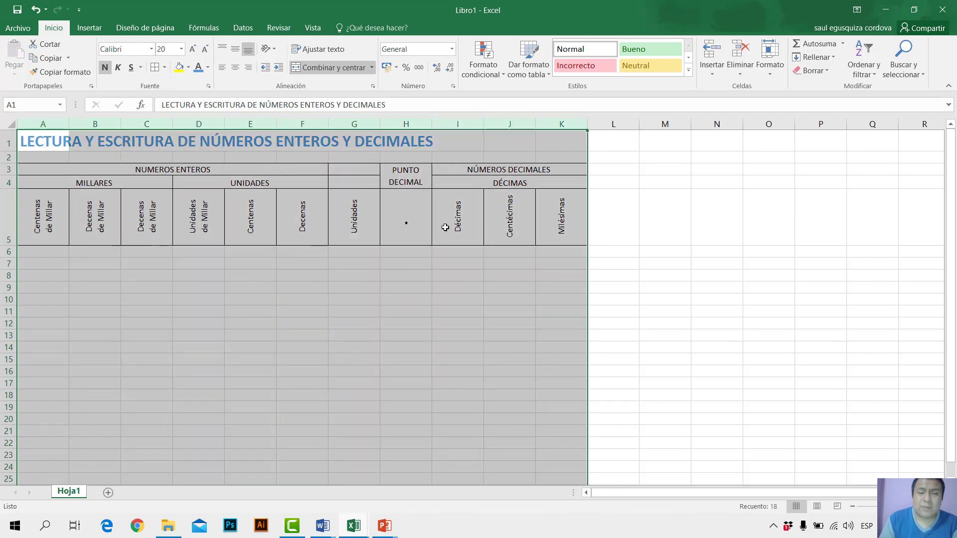
pyautogui.rightClick(336, 269)
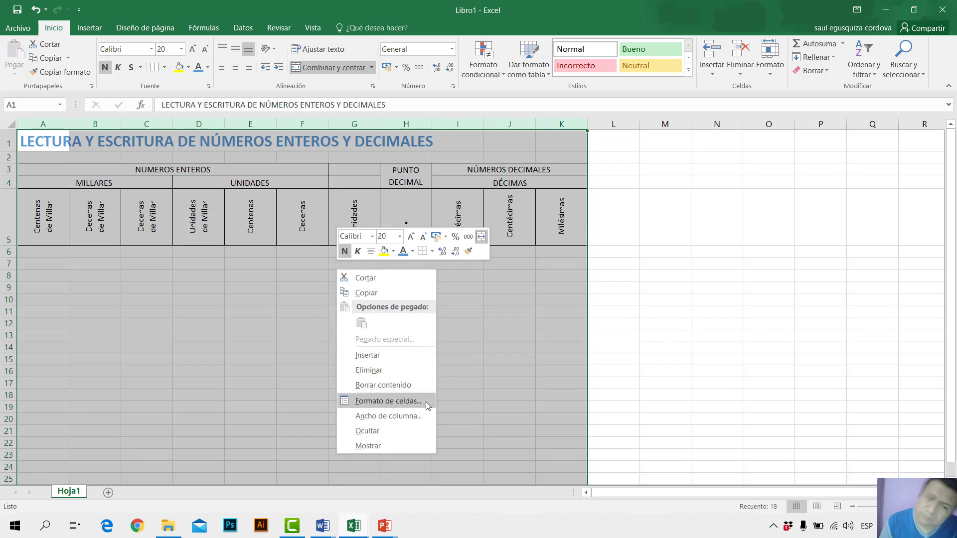
pyautogui.click(383, 416)
pyautogui.moveTo(381, 384); pyautogui.dragTo(408, 288)
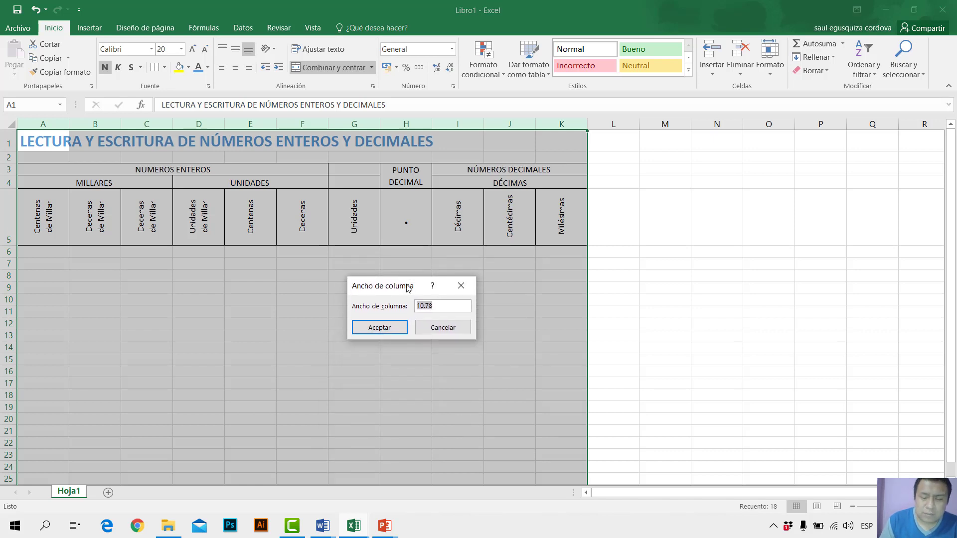
pyautogui.write('6')
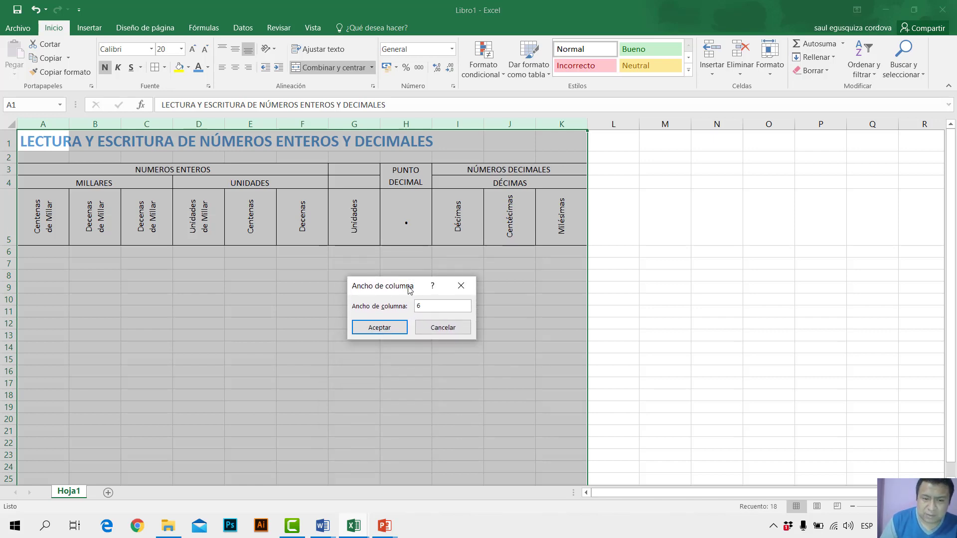
pyautogui.press('Return')
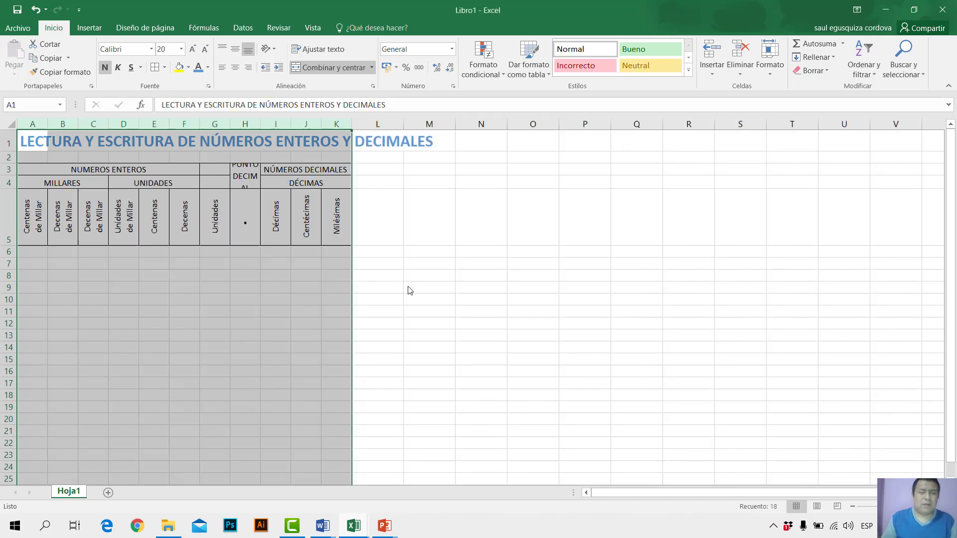
# Step: Set the width of columns A through K to 7
pyautogui.rightClick(271, 282)
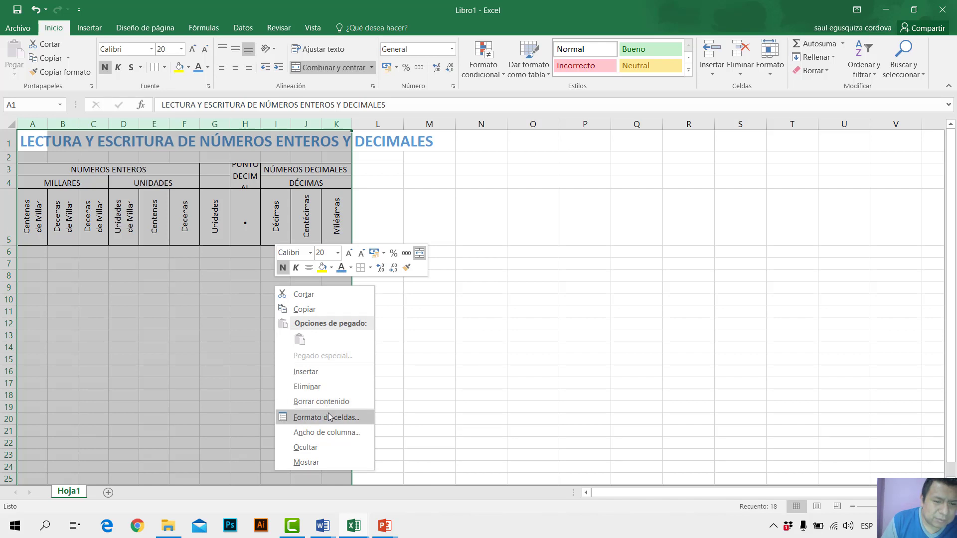
pyautogui.click(327, 432)
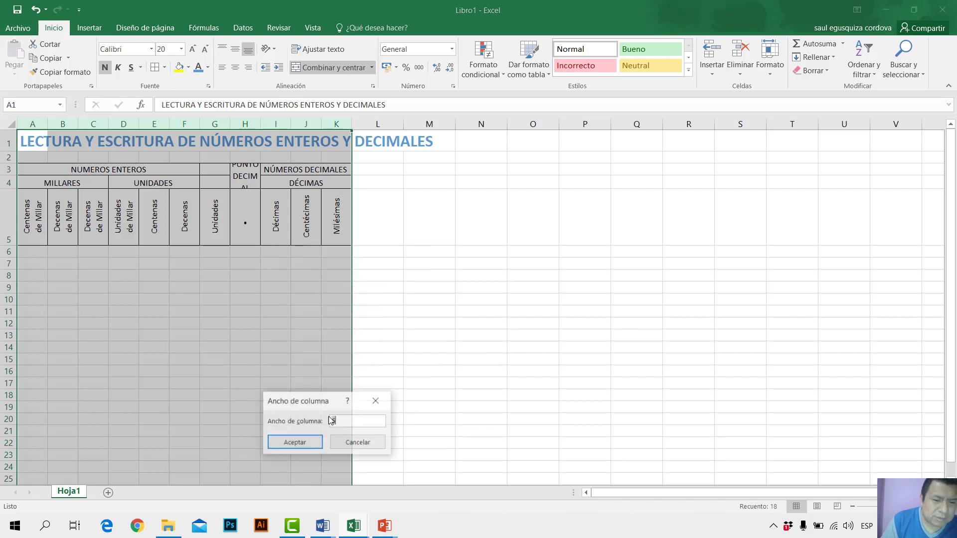
pyautogui.write('7')
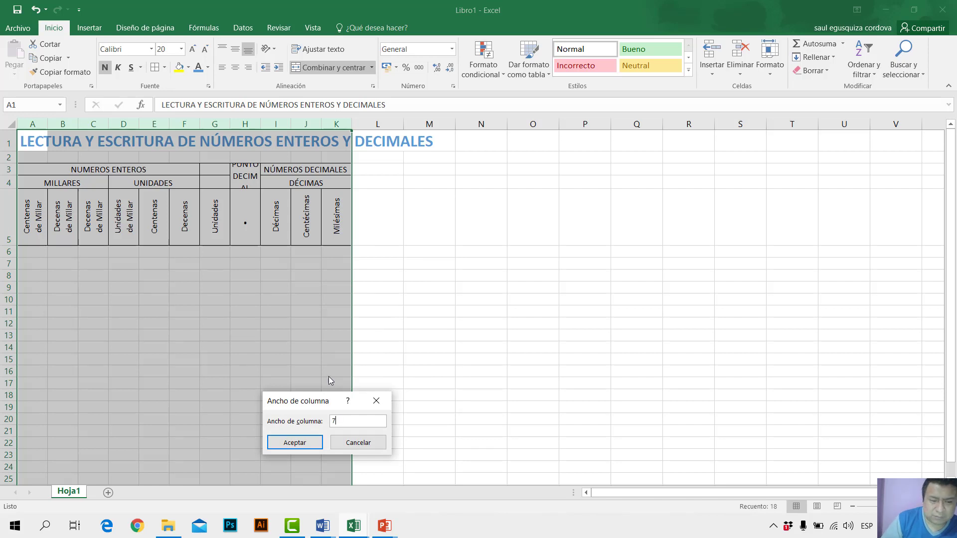
pyautogui.click(304, 449)
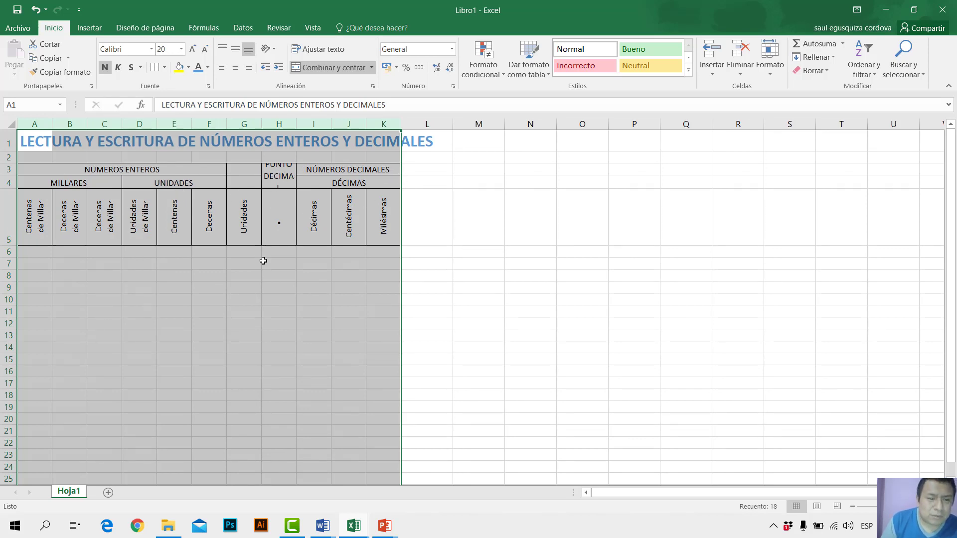
# Step: Increase the height of row 4 and widen column H so PUNTO DECIMAL fits on two lines
pyautogui.click(295, 281)
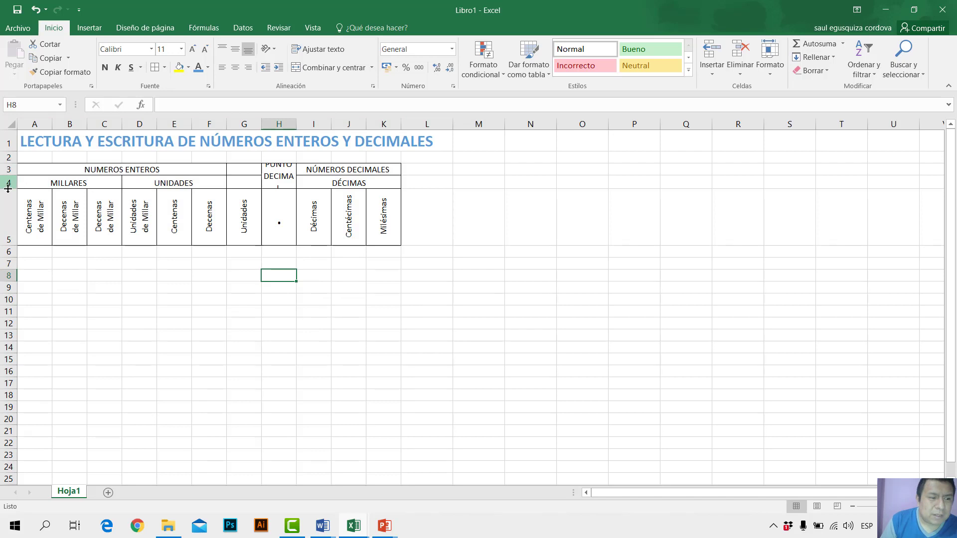
pyautogui.moveTo(9, 190); pyautogui.dragTo(9, 199)
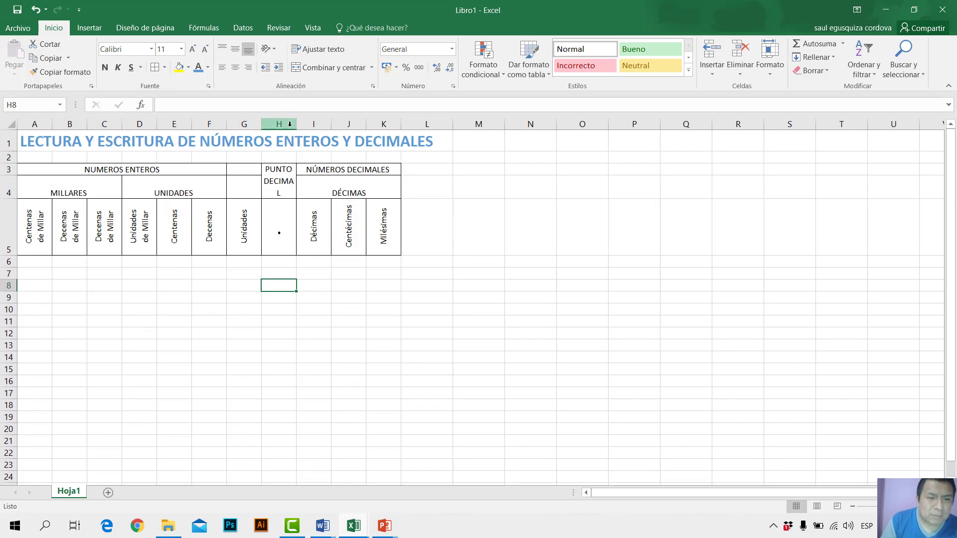
pyautogui.moveTo(297, 128); pyautogui.dragTo(310, 129)
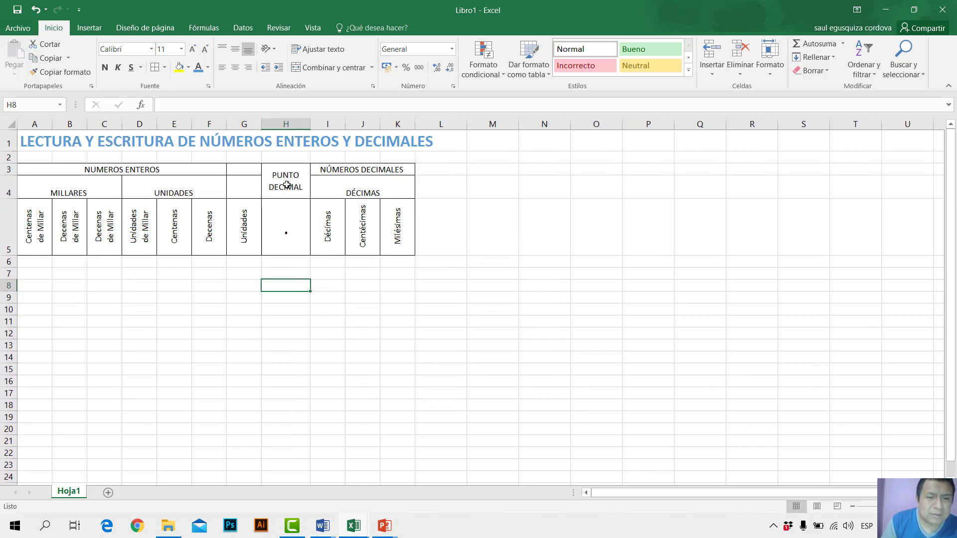
# Step: Vertically centre the MILLARES, UNIDADES and DÉCIMAS headings in row 4
pyautogui.click(338, 191)
pyautogui.moveTo(71, 191); pyautogui.dragTo(175, 191)
pyautogui.click(235, 48)
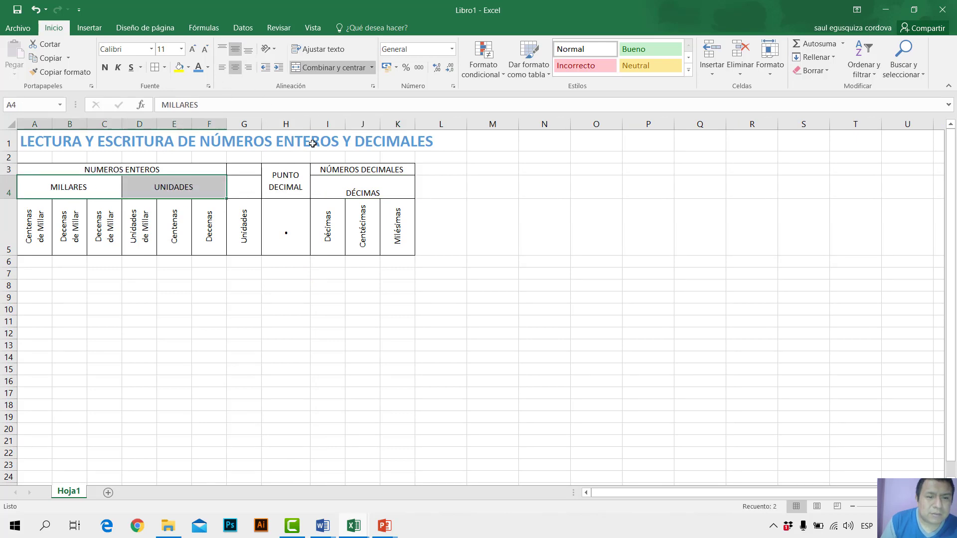
pyautogui.click(338, 185)
pyautogui.click(234, 49)
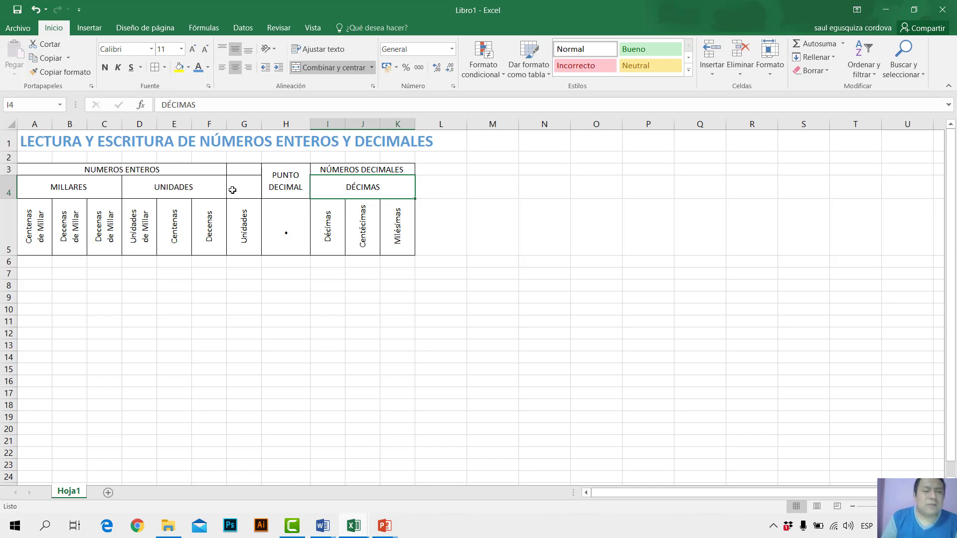
pyautogui.click(354, 319)
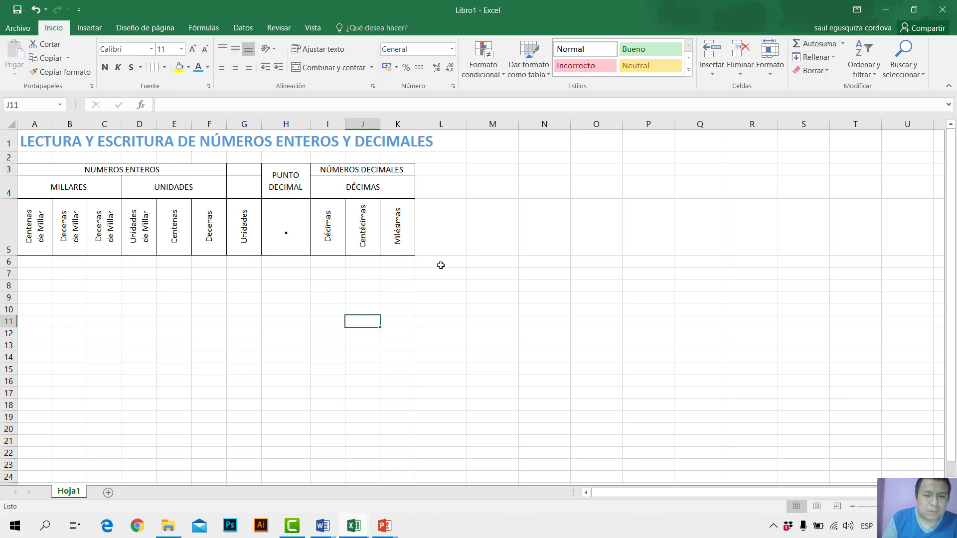
# Step: Copy the written number readings in K6:K10 of Libro1.xlsx and paste them into the new workbook starting at L6
pyautogui.click(441, 265)
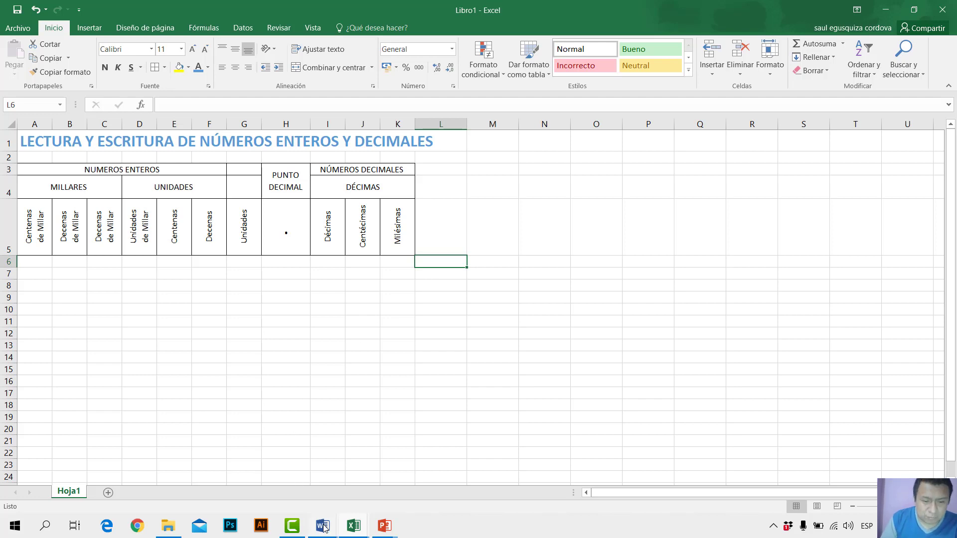
pyautogui.moveTo(355, 524)
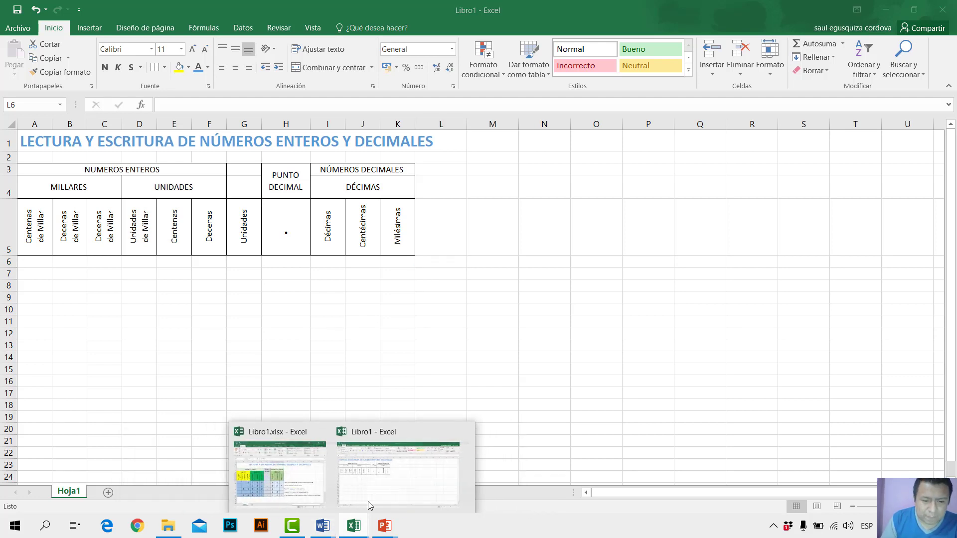
pyautogui.click(311, 484)
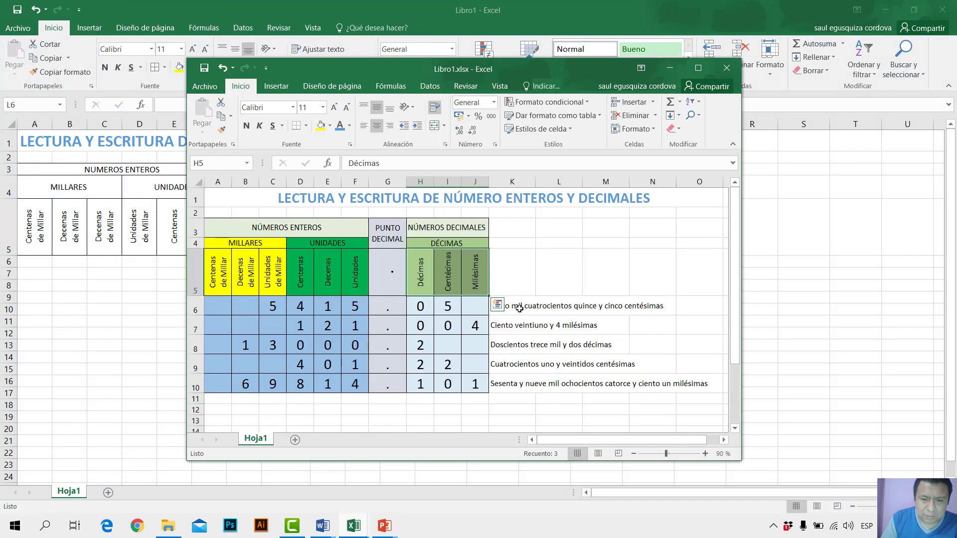
pyautogui.moveTo(519, 308); pyautogui.dragTo(504, 381)
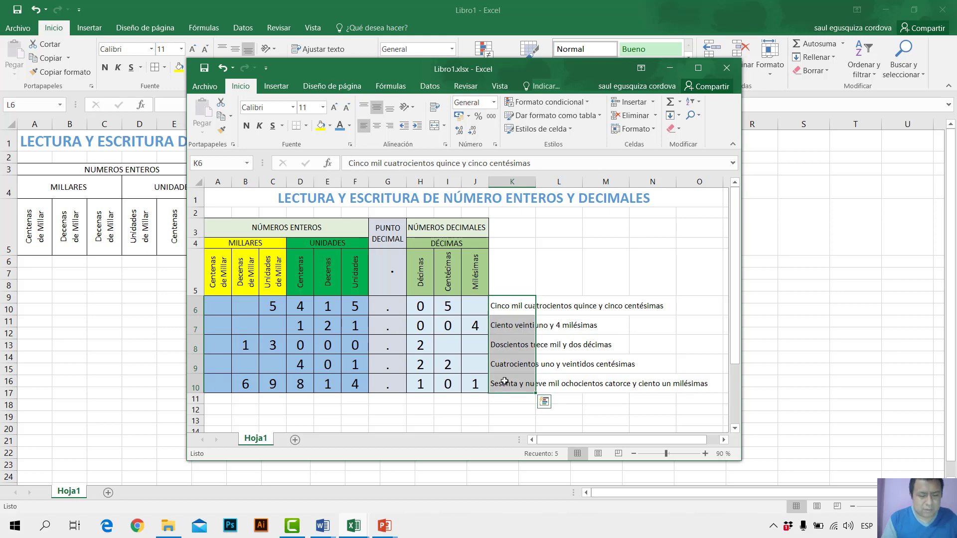
pyautogui.hotkey('ctrl', 'c')
pyautogui.hotkey('alt', 'Tab')
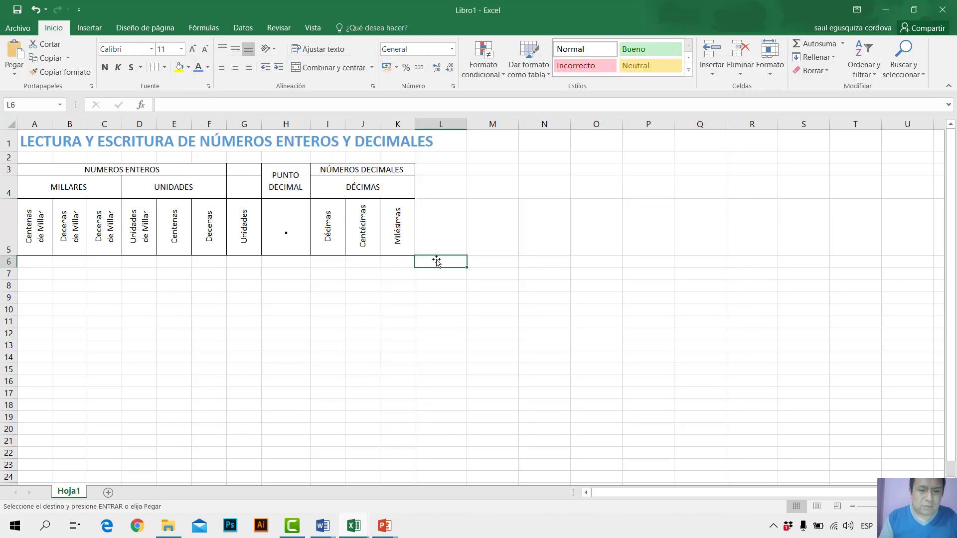
pyautogui.hotkey('ctrl', 'v')
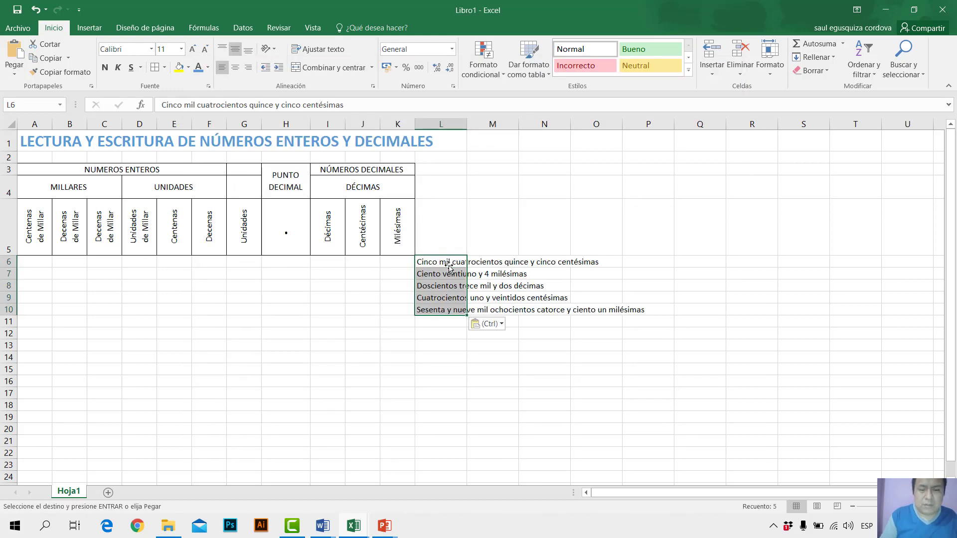
pyautogui.click(523, 358)
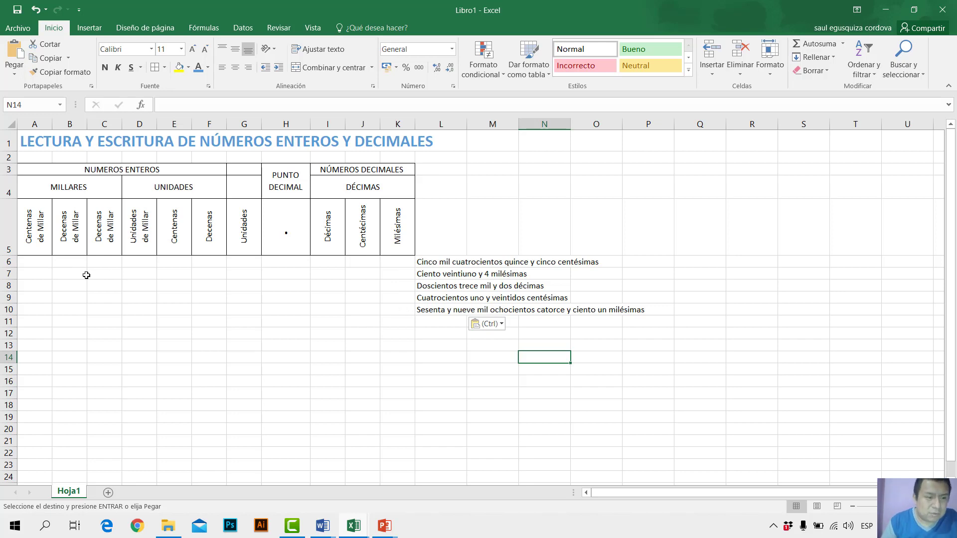
# Step: Set the font size of the empty table cells A6:K10 to 20
pyautogui.moveTo(29, 264); pyautogui.dragTo(402, 310)
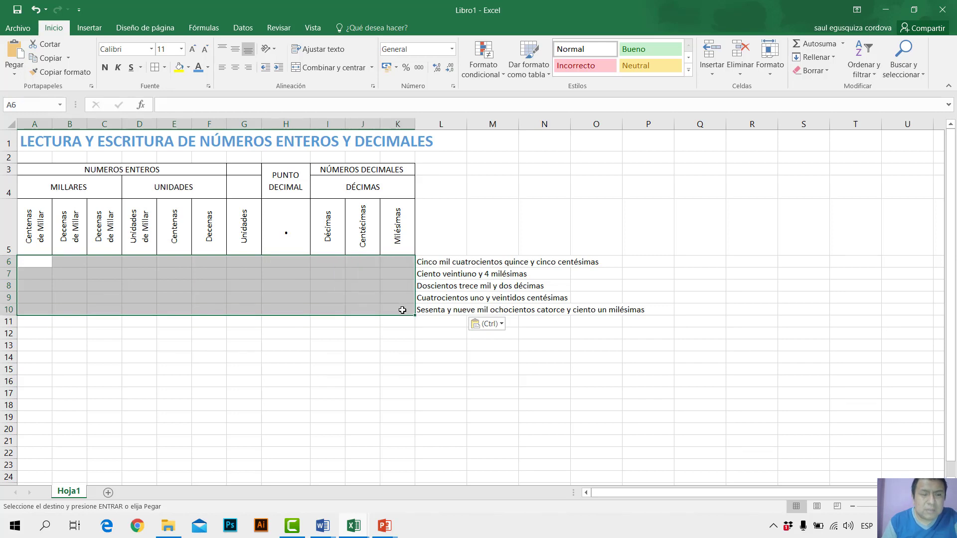
pyautogui.click(181, 49)
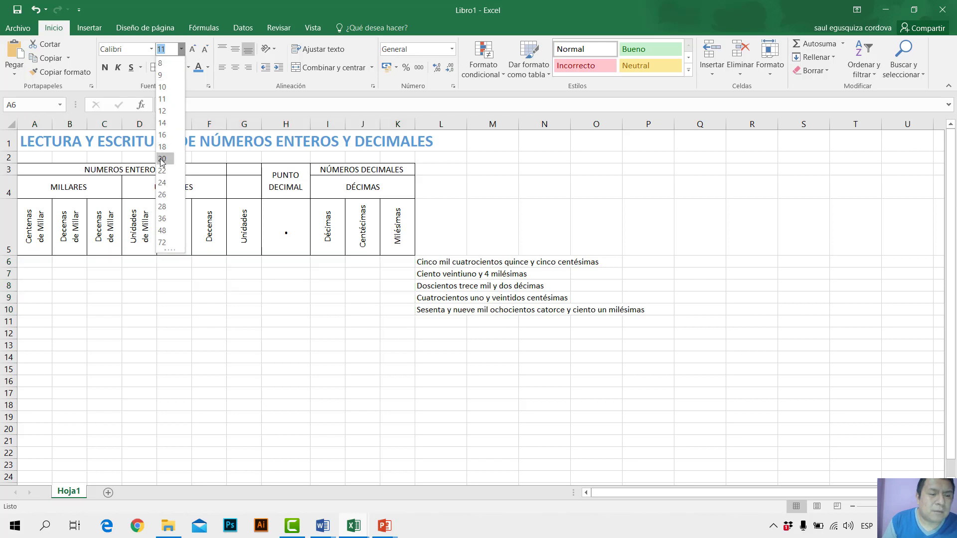
pyautogui.click(162, 158)
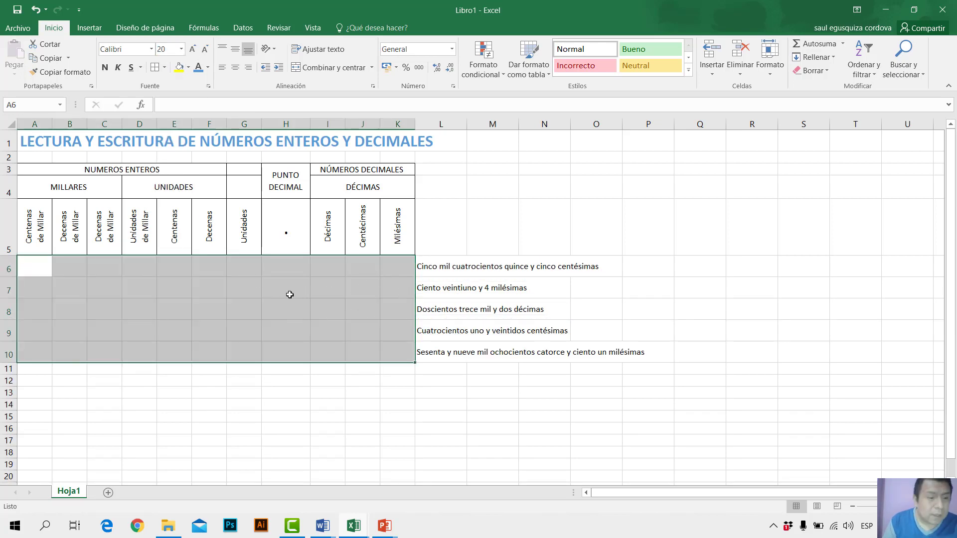
pyautogui.click(220, 301)
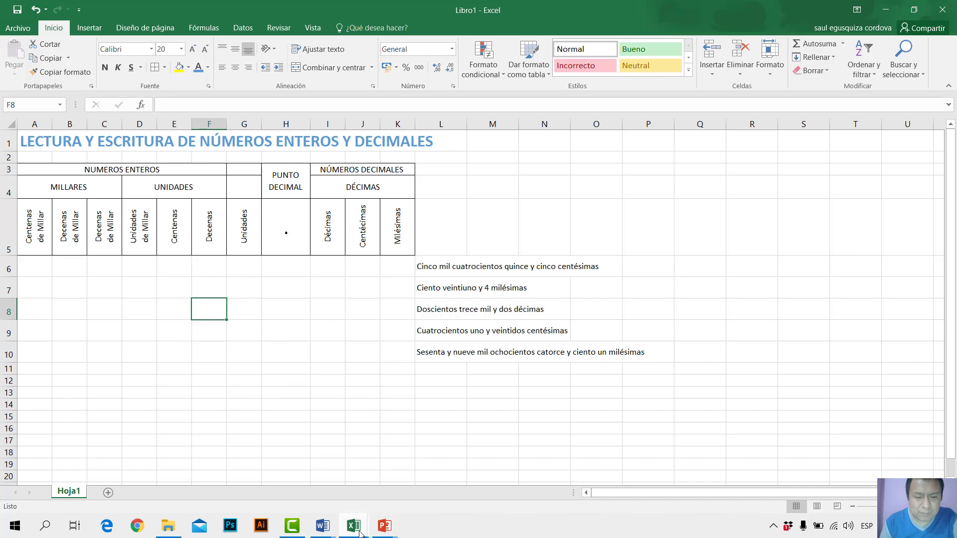
# Step: Copy the digit cells B6:J10 from the Libro1.xlsx example and return to the new workbook
pyautogui.moveTo(361, 532)
pyautogui.click(308, 479)
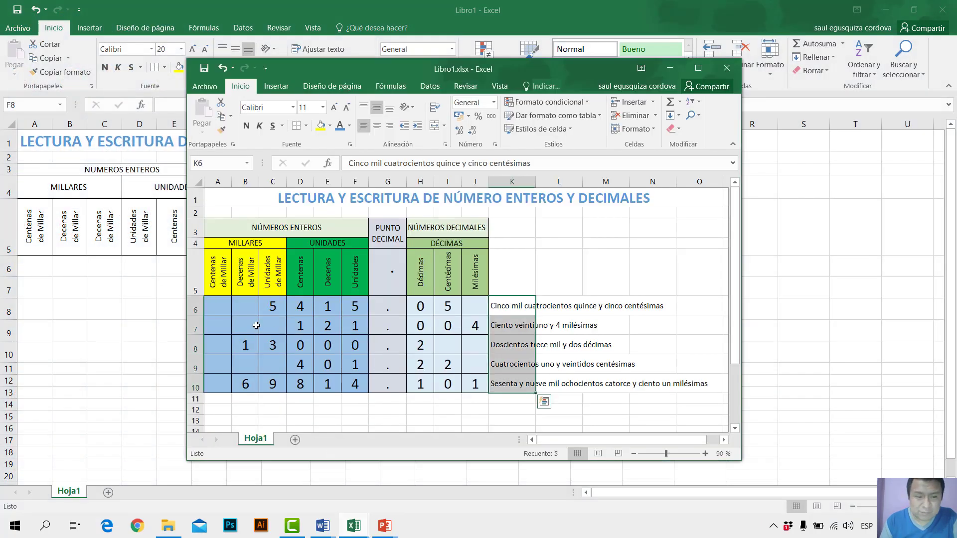
pyautogui.moveTo(247, 308); pyautogui.dragTo(467, 385)
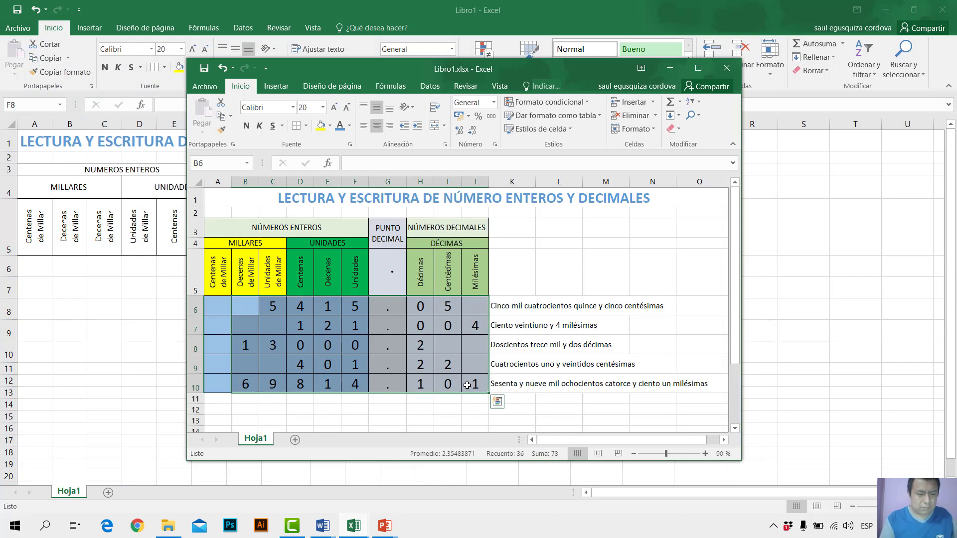
pyautogui.hotkey('ctrl', 'c')
pyautogui.click(99, 310)
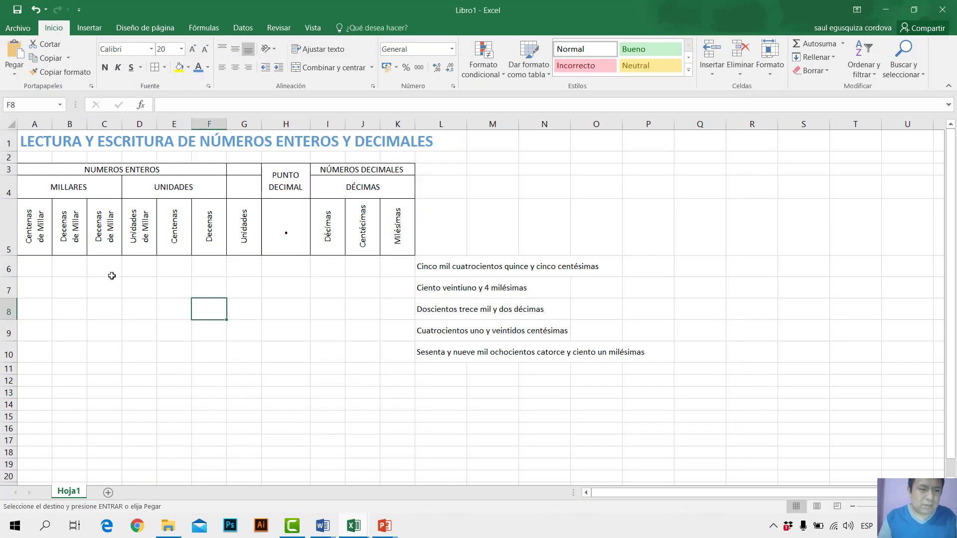
# Step: Try pasting the digit cells from Libro1.xlsx into the new workbook starting at B6, and undo that paste
pyautogui.click(78, 269)
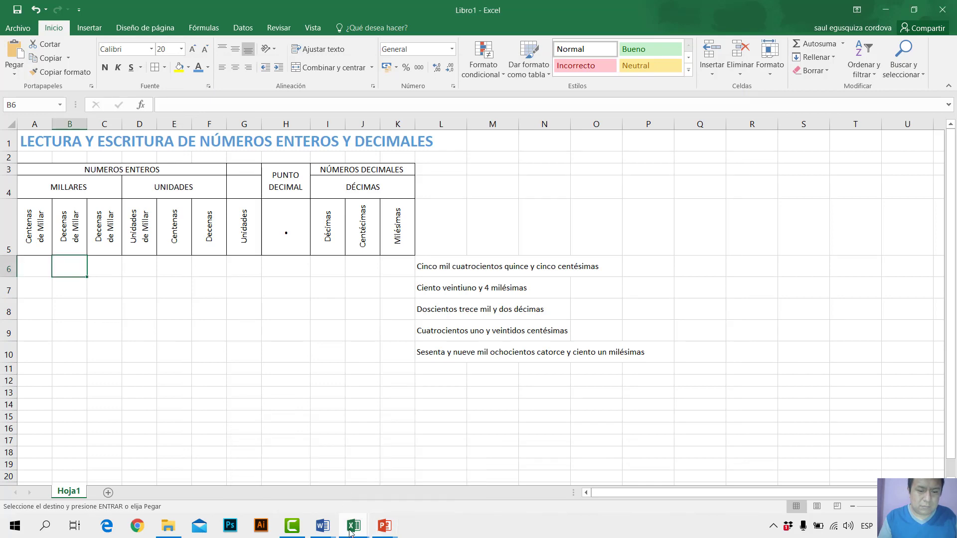
pyautogui.moveTo(352, 529)
pyautogui.click(291, 485)
pyautogui.hotkey('ctrl', 'v')
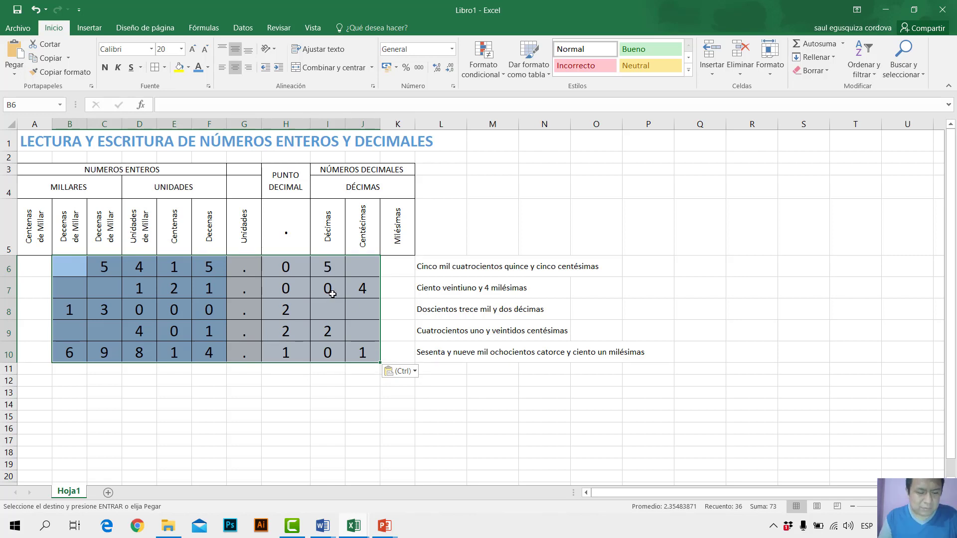
pyautogui.press('Delete')
# Step: Paste the copied digit cells into the new workbook starting at C6, using the formulas-only paste option
pyautogui.click(107, 259)
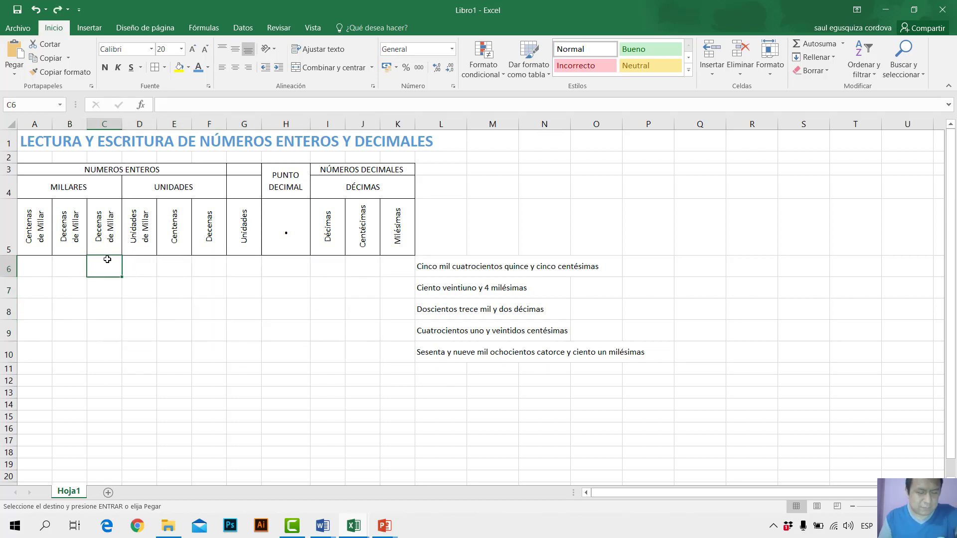
pyautogui.hotkey('ctrl', 'v')
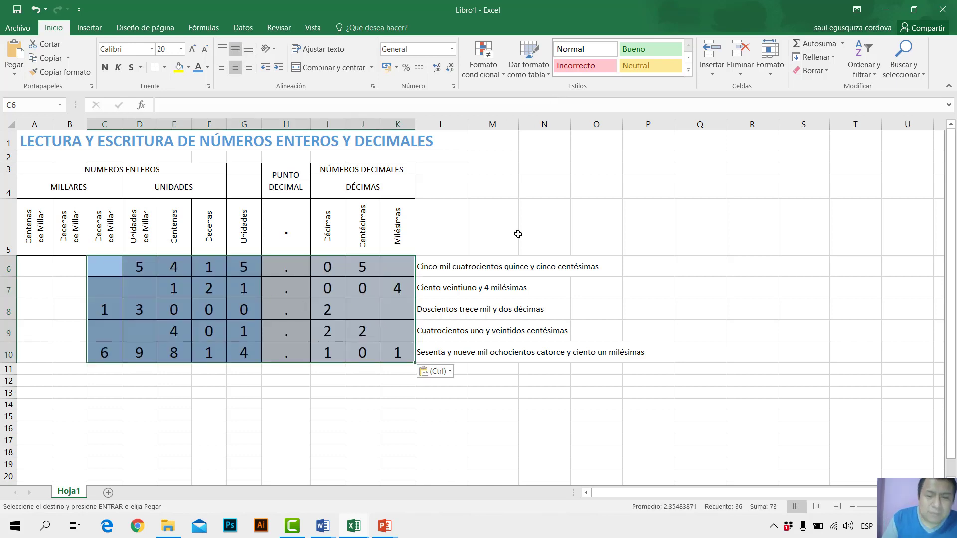
pyautogui.click(456, 374)
pyautogui.click(424, 372)
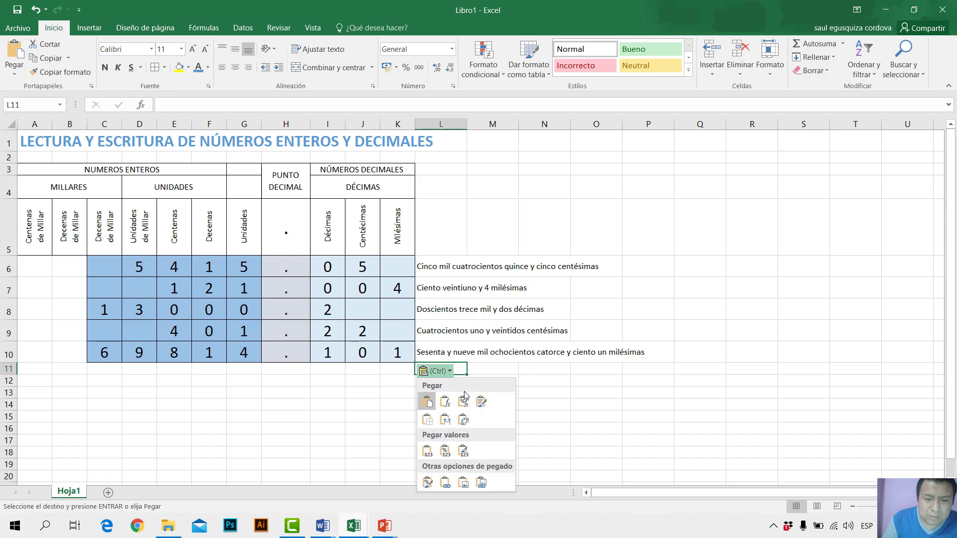
pyautogui.click(445, 401)
pyautogui.click(383, 416)
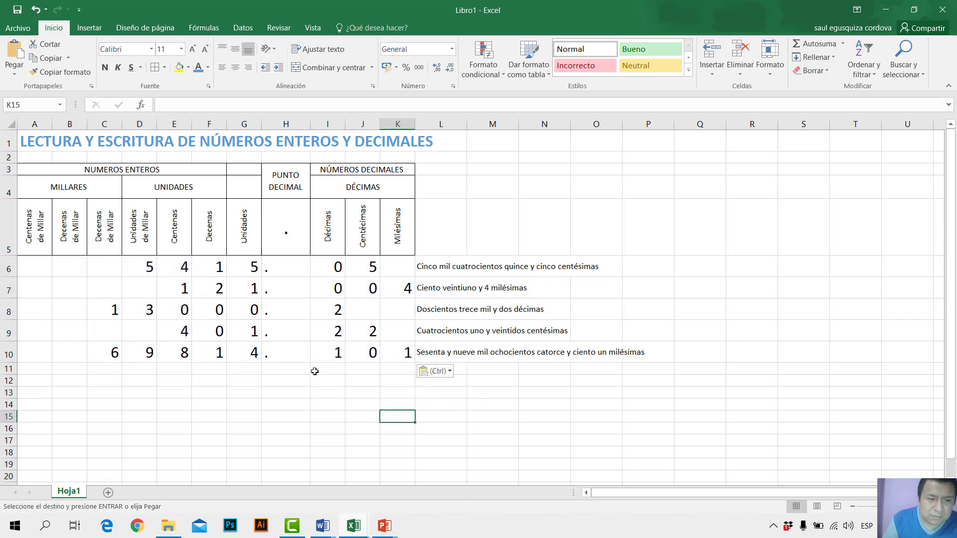
# Step: Center the contents of A6:K10 horizontally and vertically, and apply all borders to these cells
pyautogui.click(147, 267)
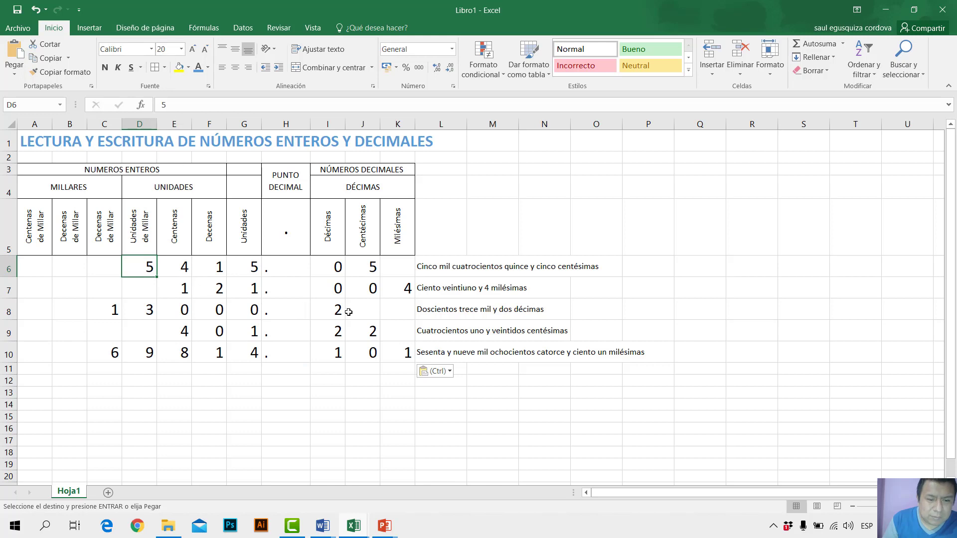
pyautogui.moveTo(41, 268); pyautogui.dragTo(400, 350)
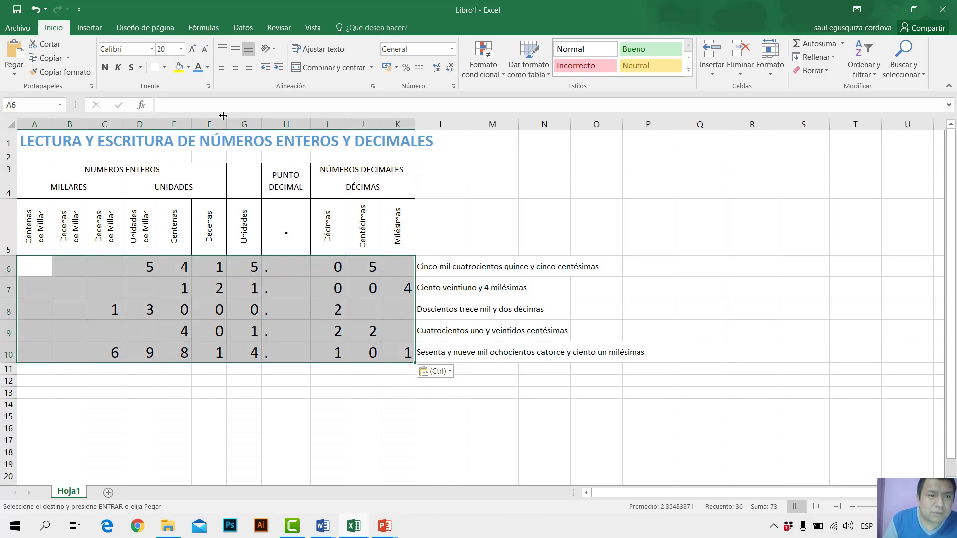
pyautogui.click(235, 67)
pyautogui.click(234, 50)
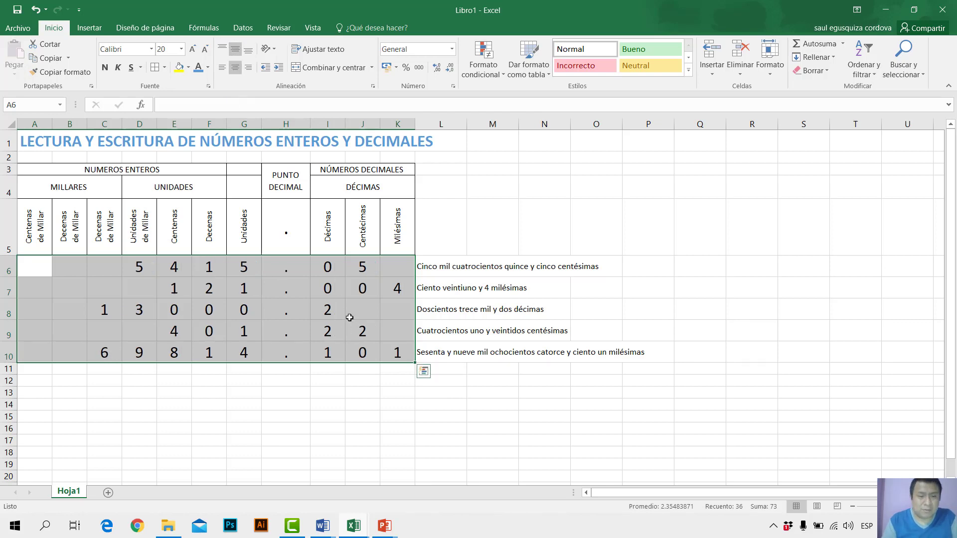
pyautogui.click(155, 69)
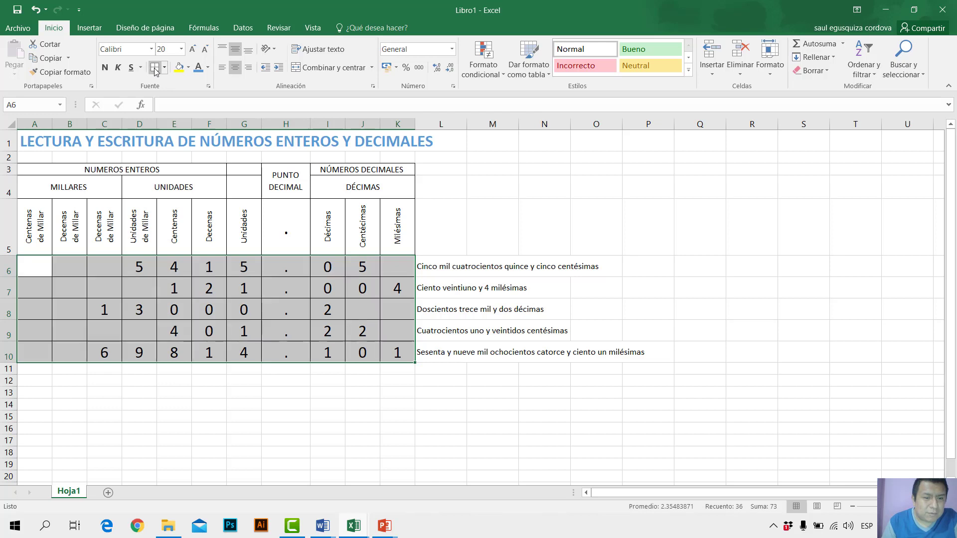
pyautogui.click(301, 402)
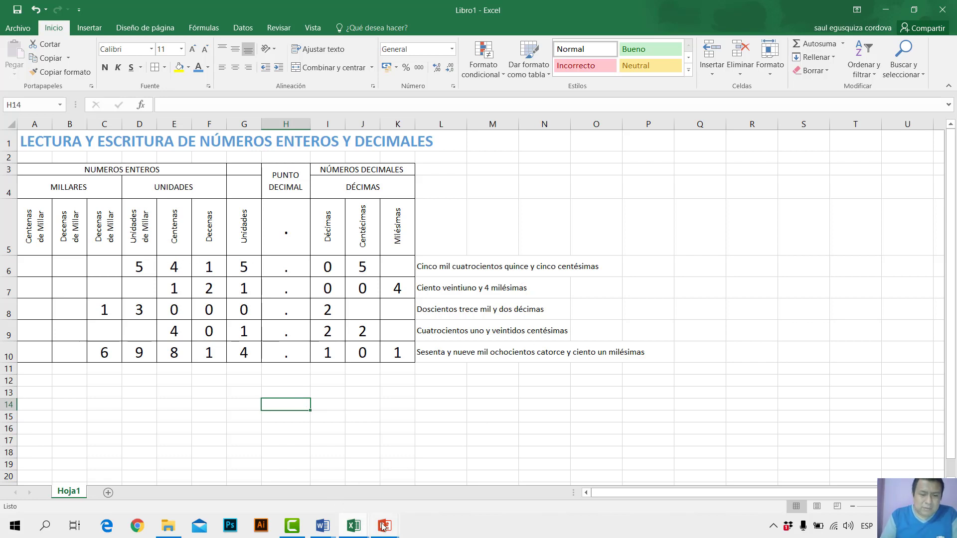
# Step: Review the table instructions on the PowerPoint slide and return to the new Excel workbook
pyautogui.moveTo(384, 526)
pyautogui.click(438, 478)
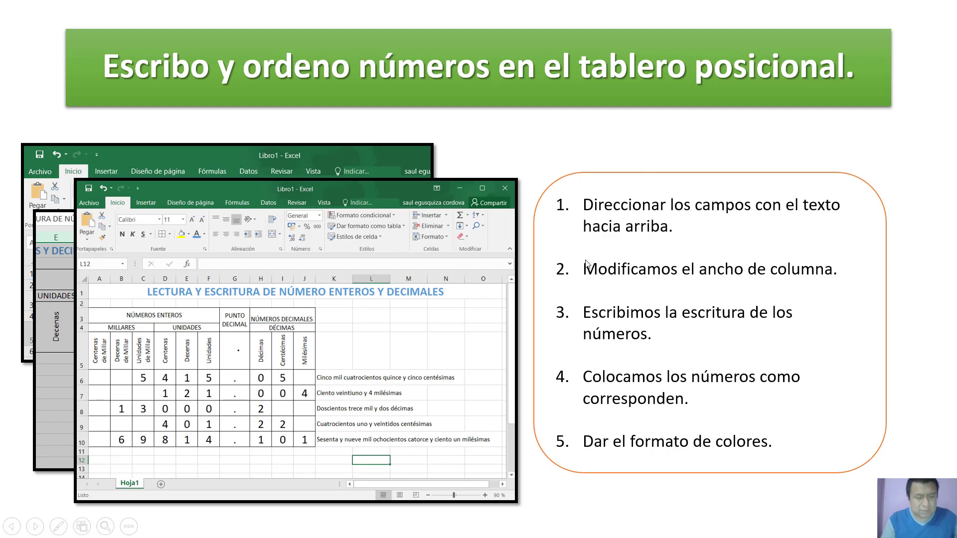
pyautogui.hotkey('alt', 'Tab')
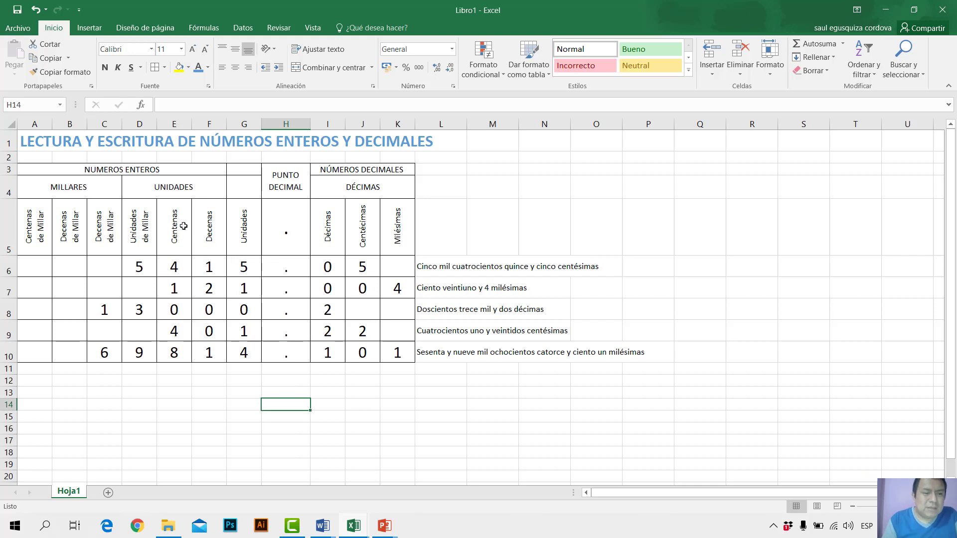
# Step: Fill the decimal point column H3:H10 with light gray
pyautogui.moveTo(284, 181); pyautogui.dragTo(287, 354)
pyautogui.moveTo(284, 181); pyautogui.dragTo(286, 353)
pyautogui.click(189, 68)
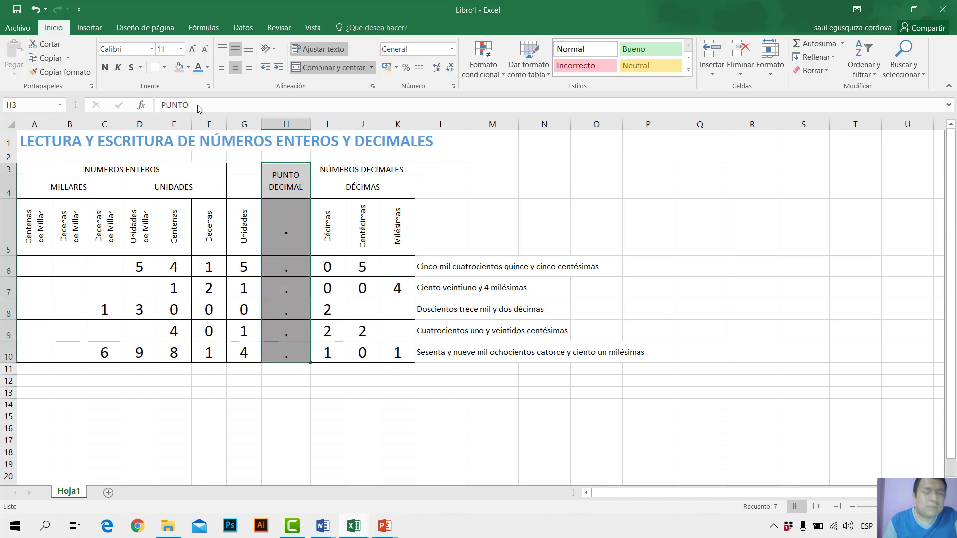
pyautogui.click(200, 106)
pyautogui.click(324, 404)
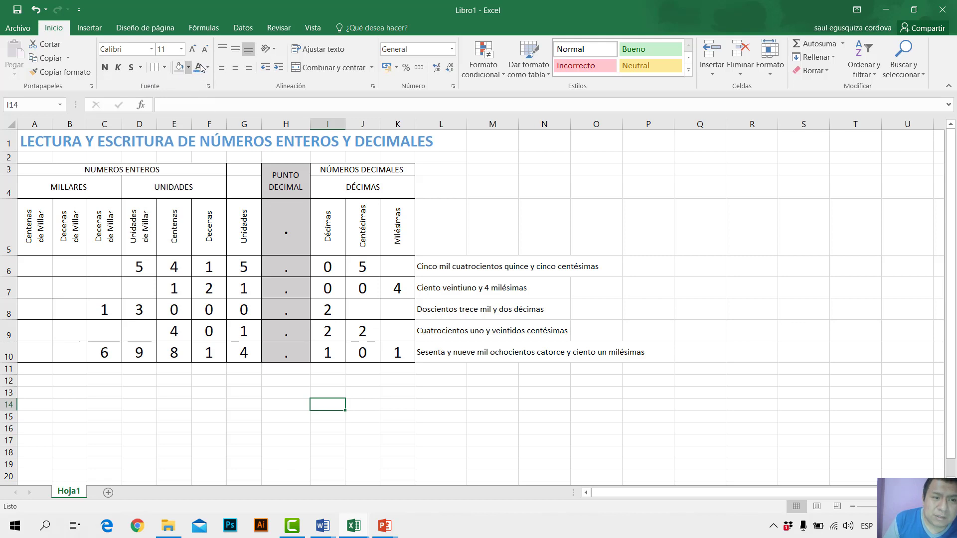
# Step: Apply the 20% - Énfasis4 cell style to the whole-number headings and digits in A5:G10
pyautogui.click(688, 70)
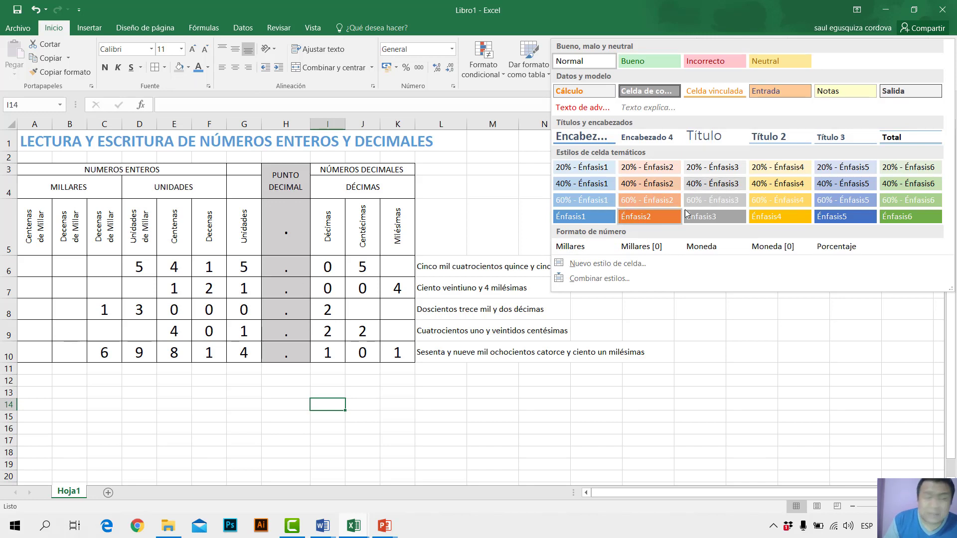
pyautogui.click(82, 216)
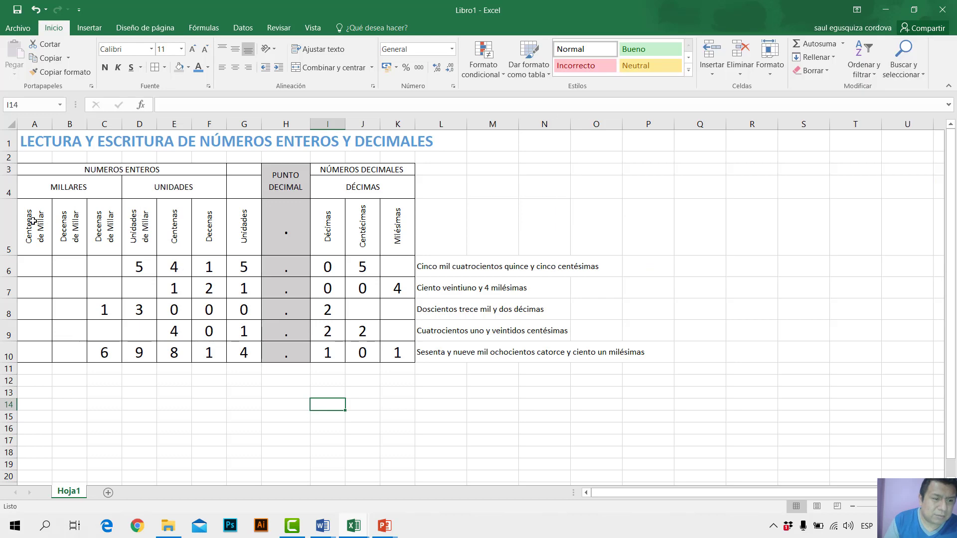
pyautogui.moveTo(33, 221); pyautogui.dragTo(241, 353)
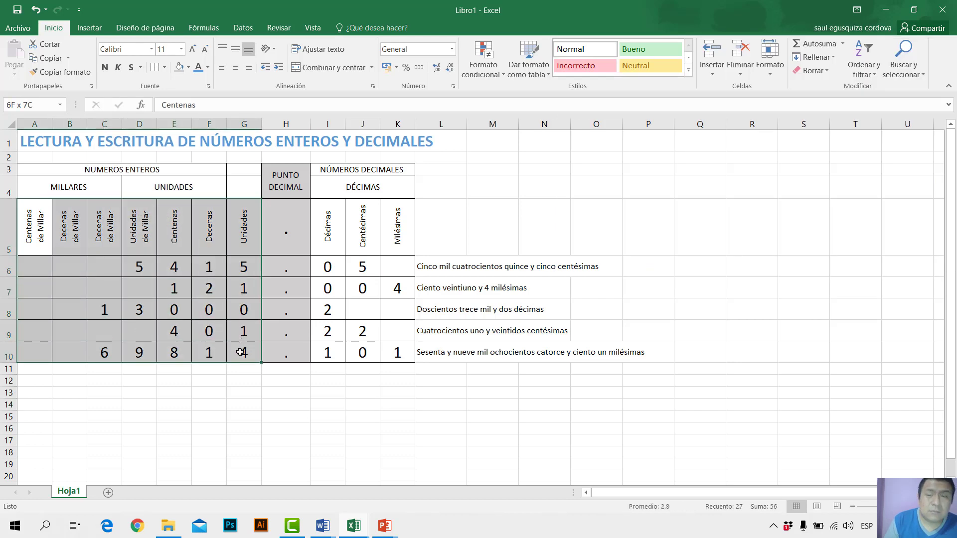
pyautogui.click(689, 71)
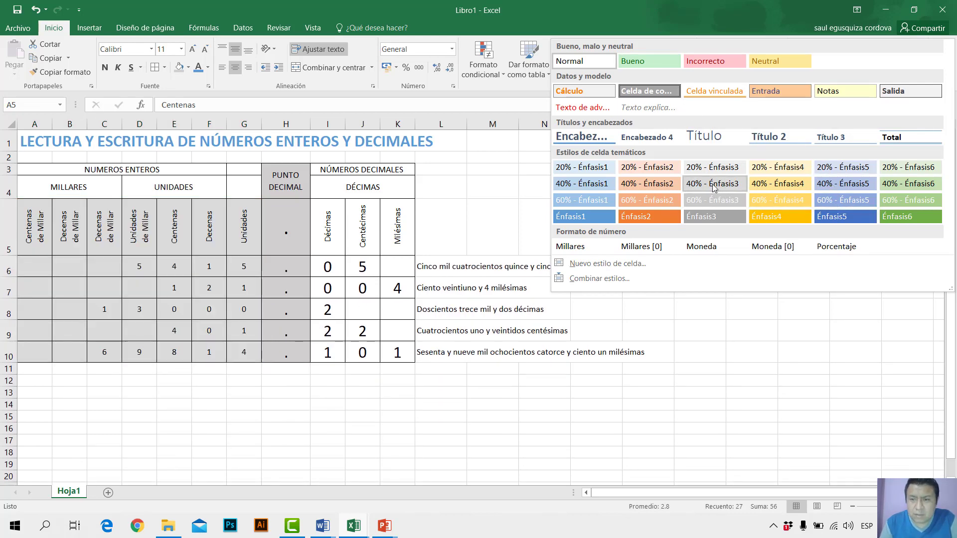
pyautogui.click(777, 168)
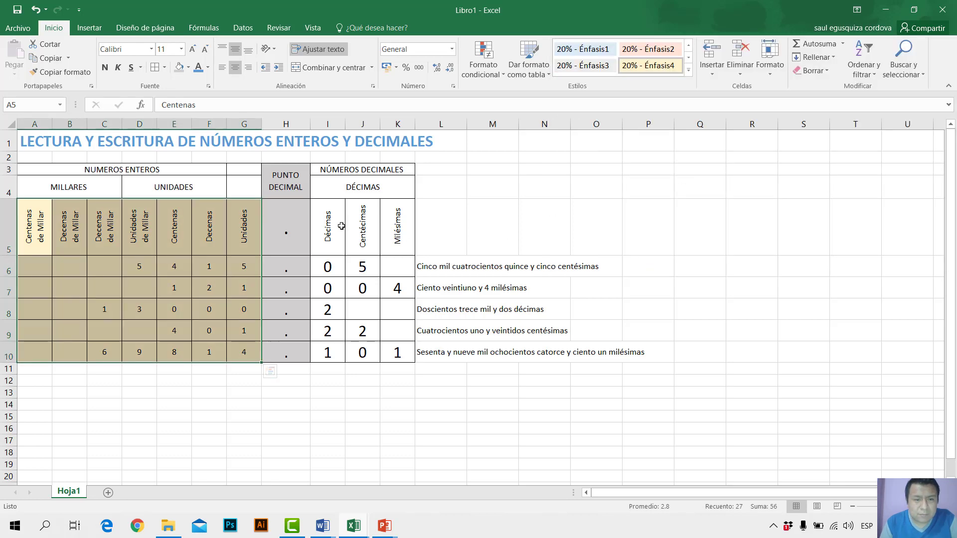
pyautogui.click(369, 230)
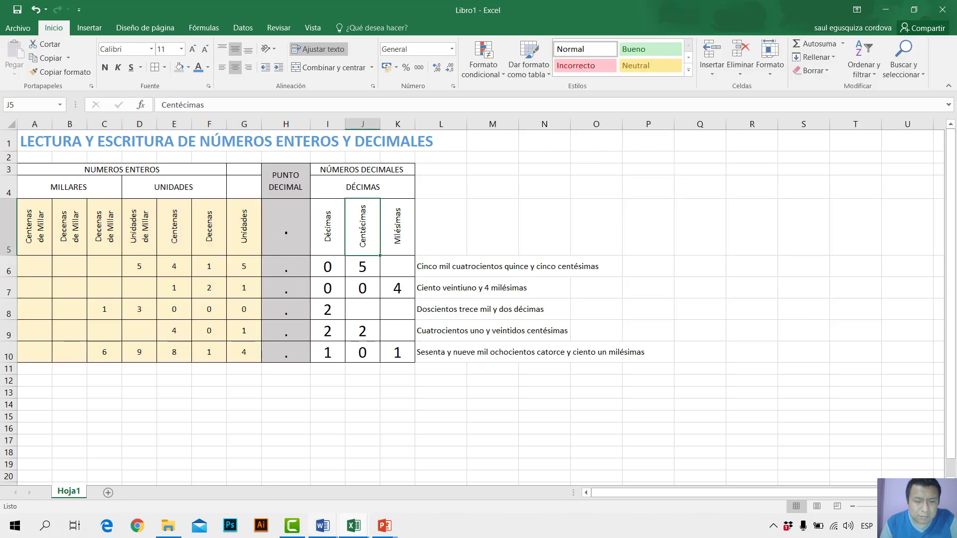
# Step: Increase the font size of the whole-number digits in C6:G10 to 20
pyautogui.moveTo(337, 534)
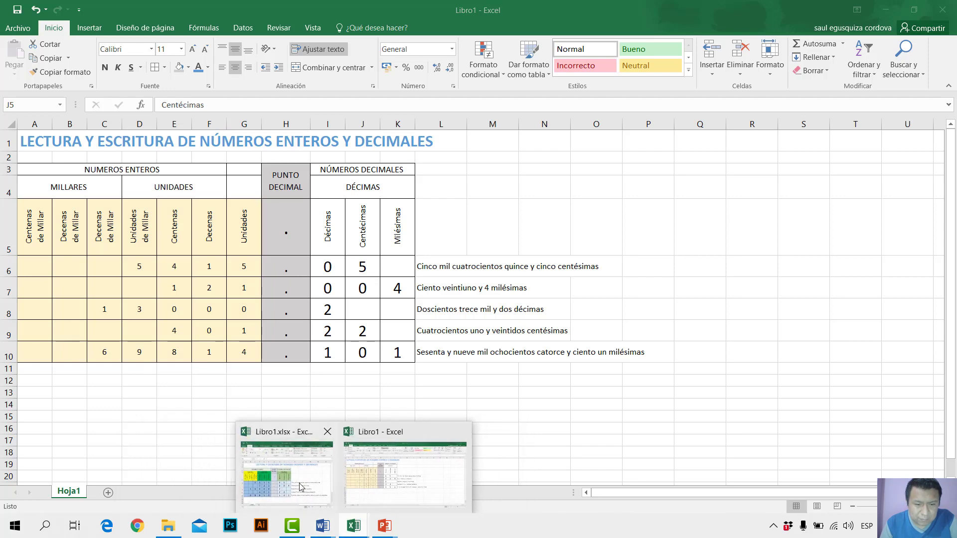
pyautogui.moveTo(300, 487)
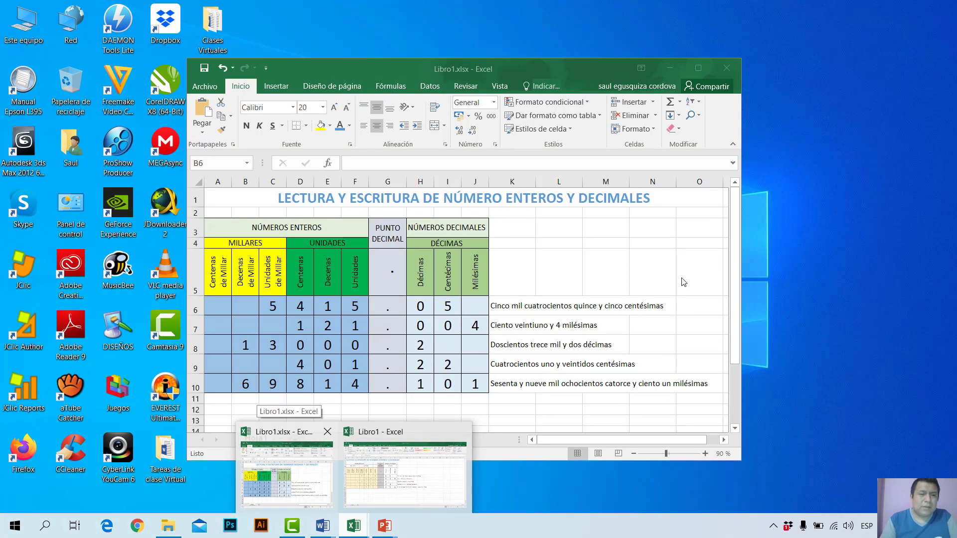
pyautogui.moveTo(381, 496)
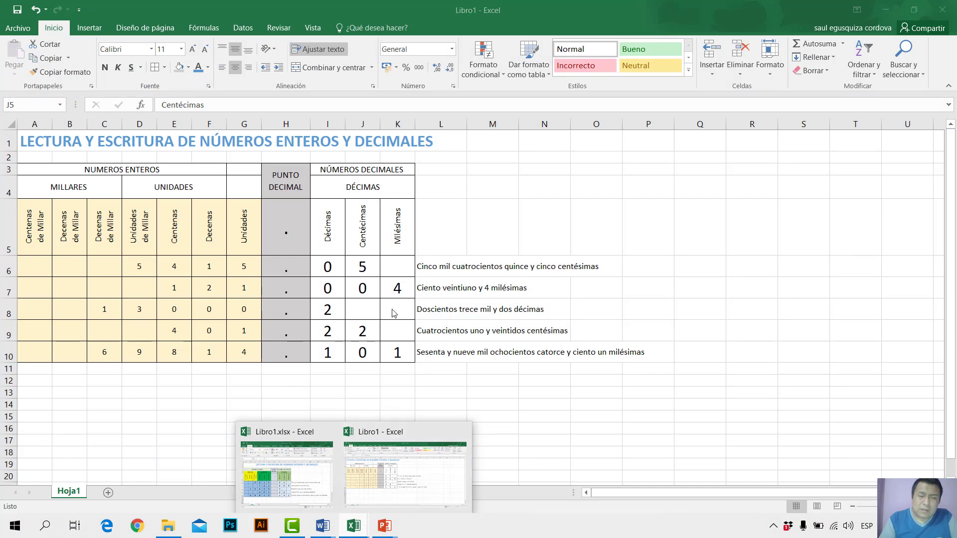
pyautogui.click(210, 265)
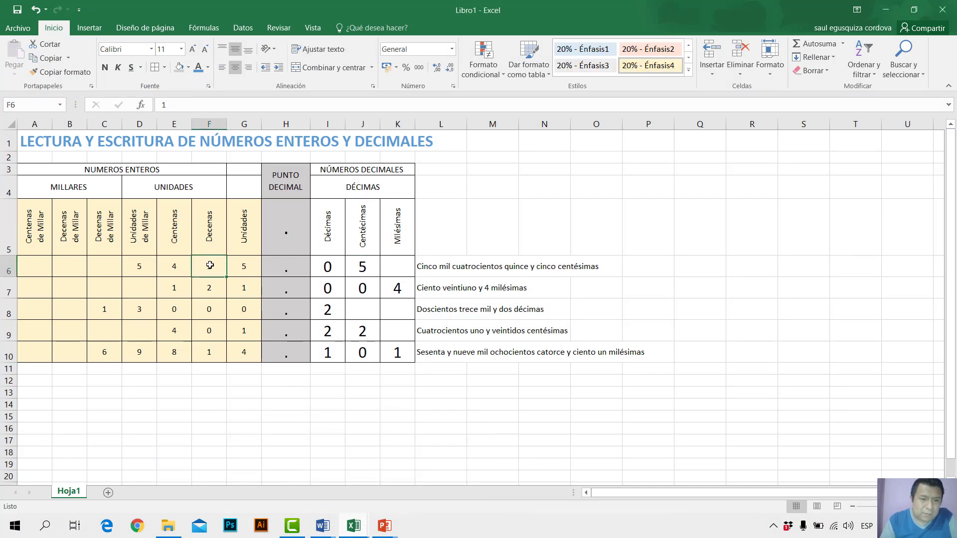
pyautogui.moveTo(137, 266); pyautogui.dragTo(238, 344)
pyautogui.click(152, 316)
pyautogui.moveTo(111, 271); pyautogui.dragTo(241, 349)
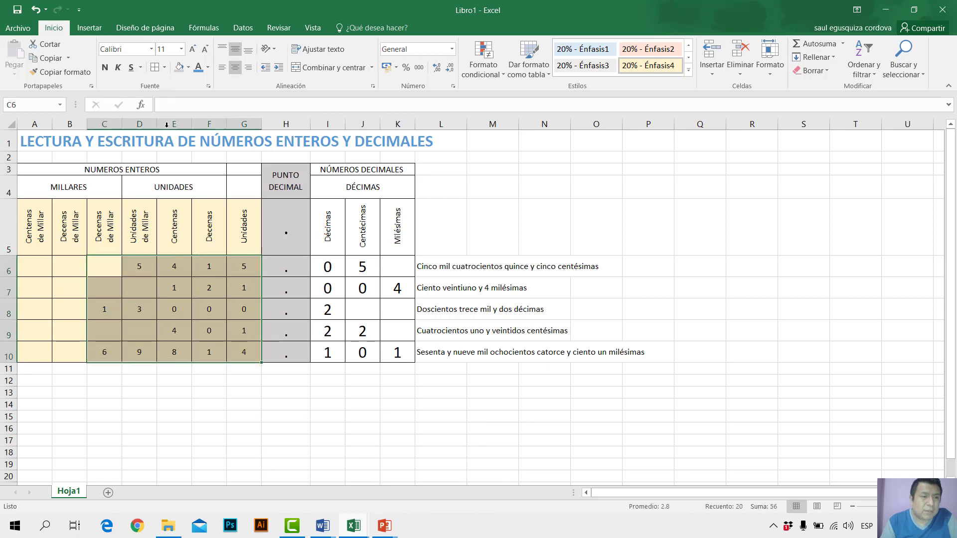
pyautogui.click(191, 49)
pyautogui.click(192, 50)
pyautogui.click(193, 51)
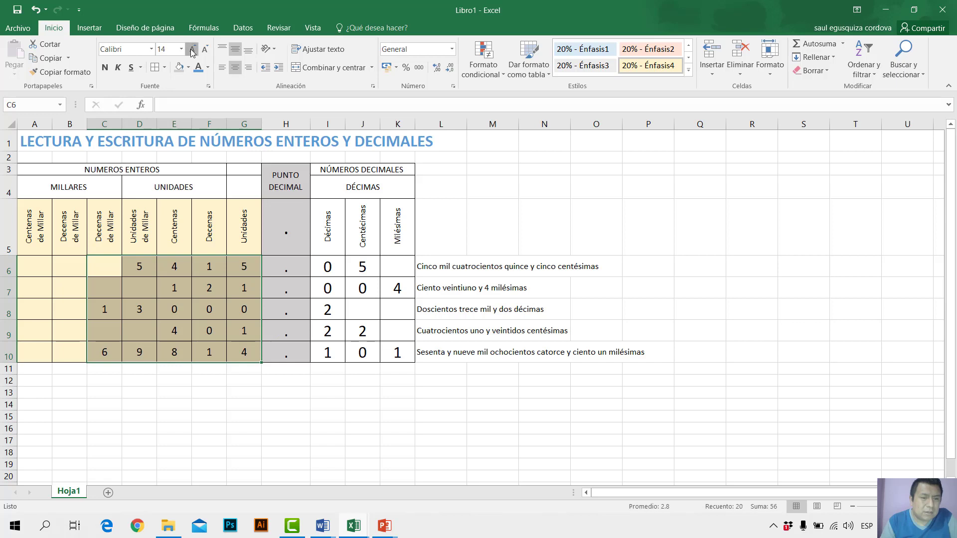
pyautogui.click(193, 51)
pyautogui.click(192, 51)
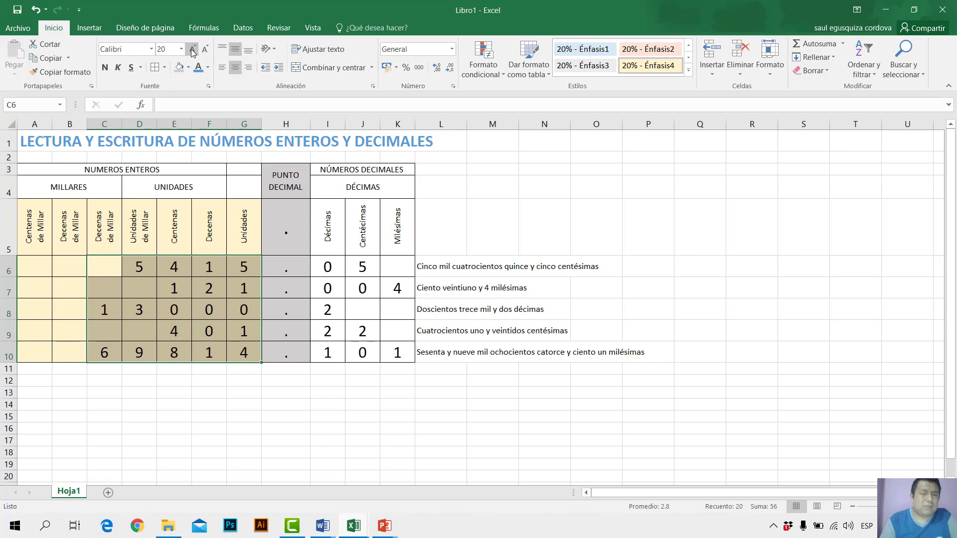
pyautogui.click(364, 308)
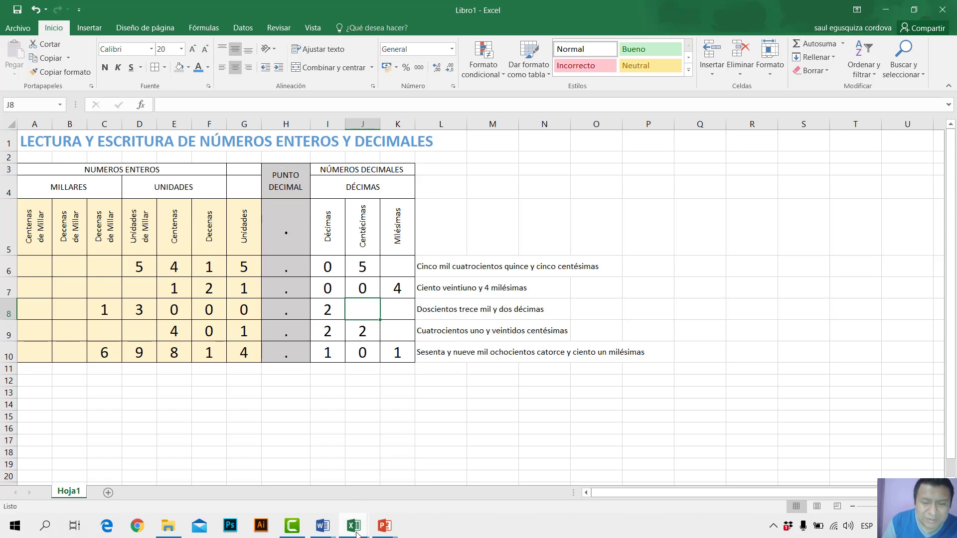
# Step: Examine the colour formatting of the Libro1.xlsx example and the available cell styles, and return to the PowerPoint slide
pyautogui.click(321, 492)
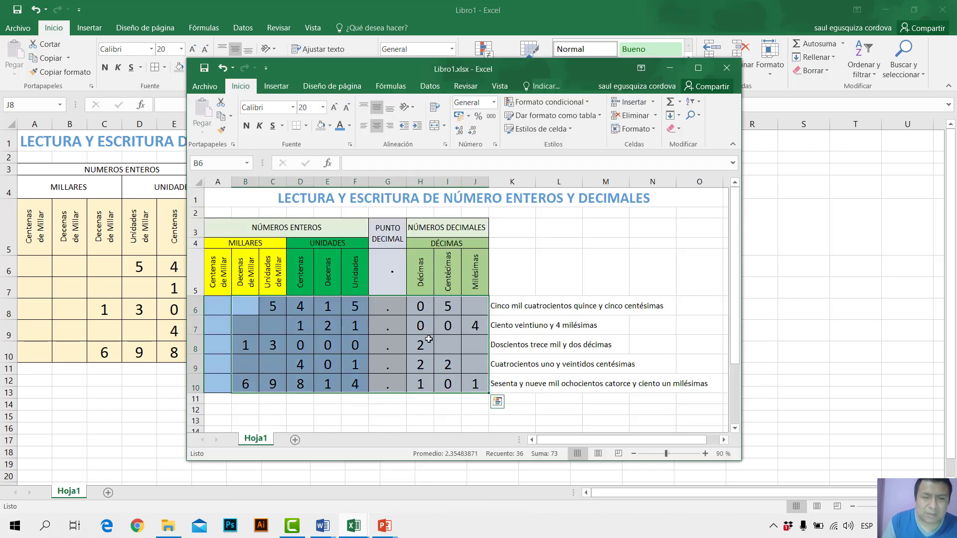
pyautogui.click(696, 69)
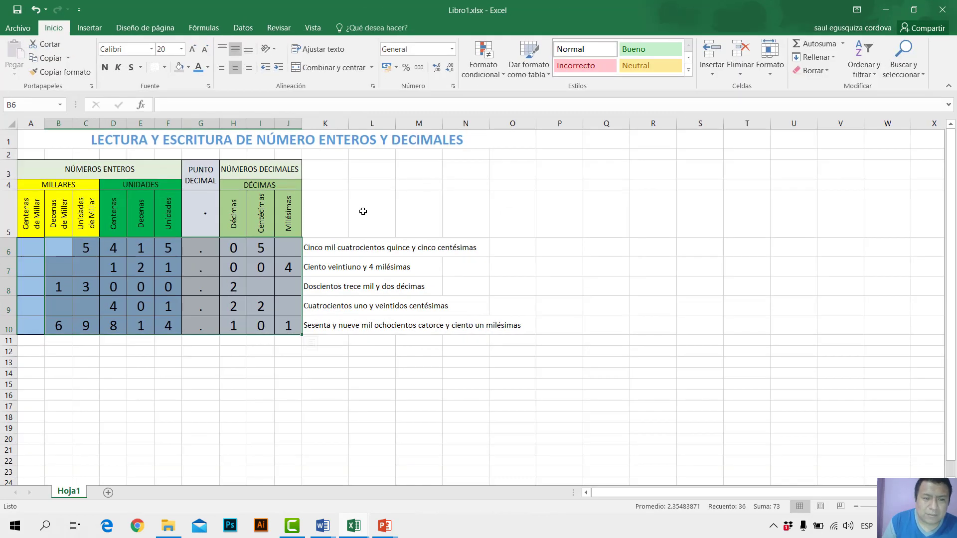
pyautogui.click(363, 210)
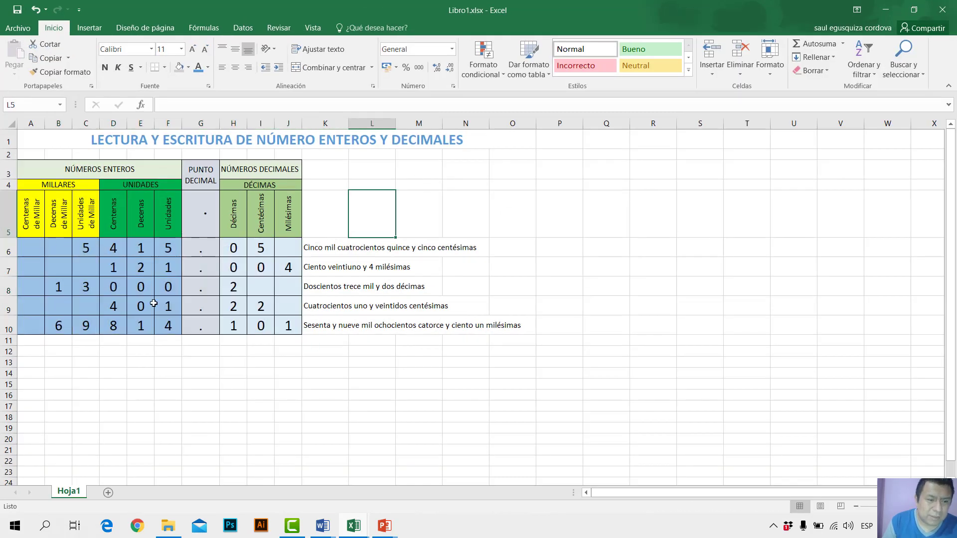
pyautogui.click(160, 212)
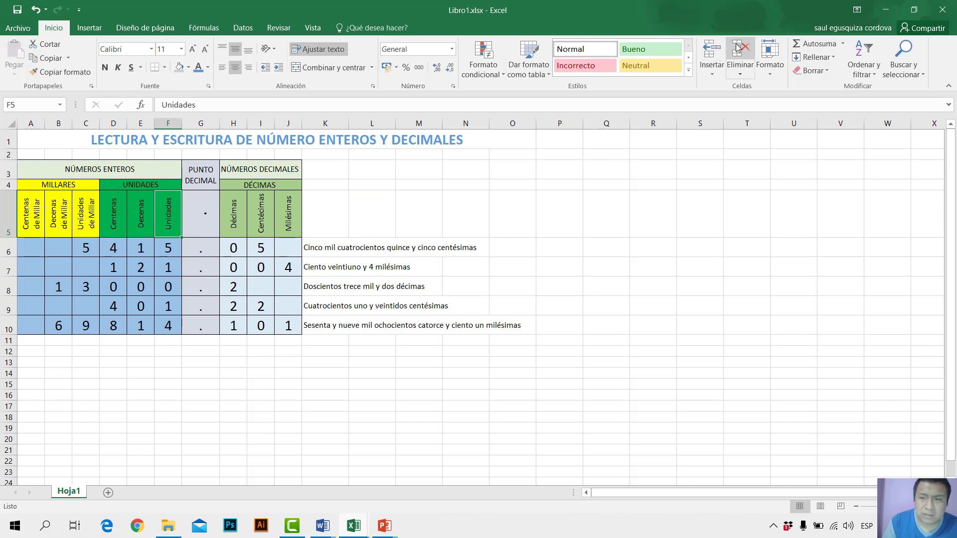
pyautogui.click(689, 69)
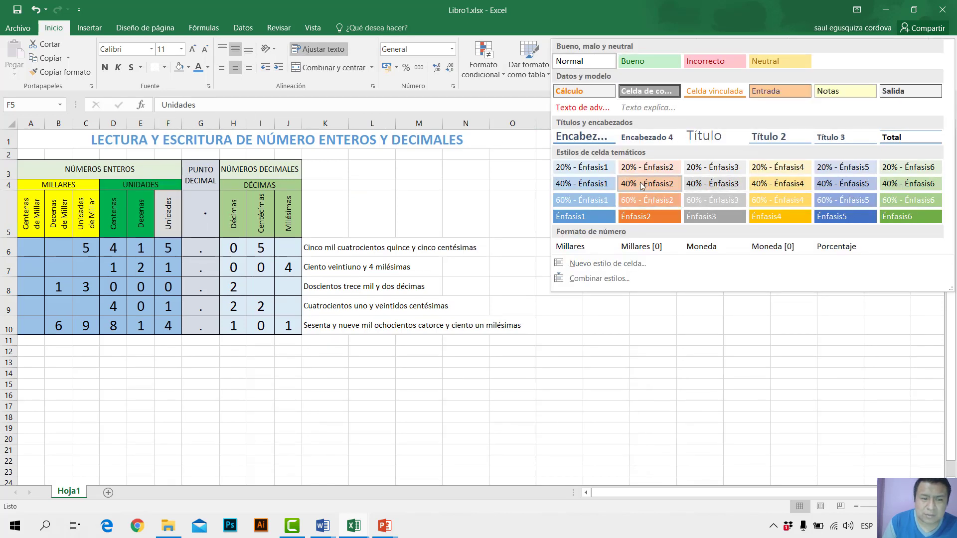
pyautogui.click(317, 371)
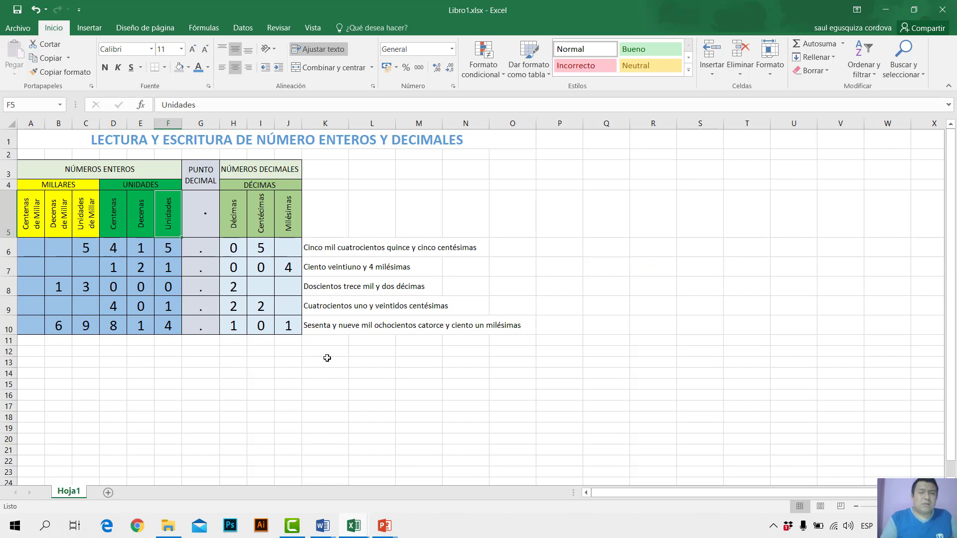
pyautogui.click(890, 11)
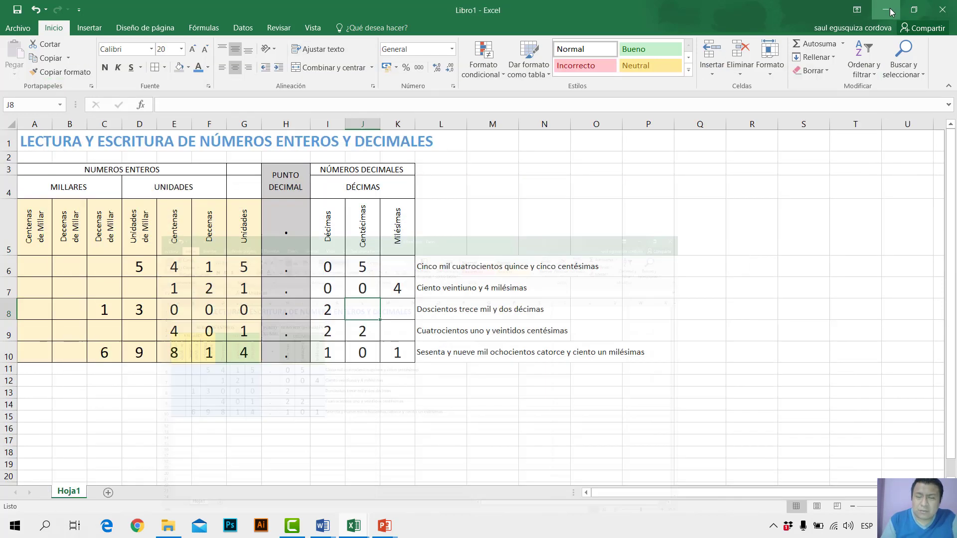
pyautogui.click(890, 11)
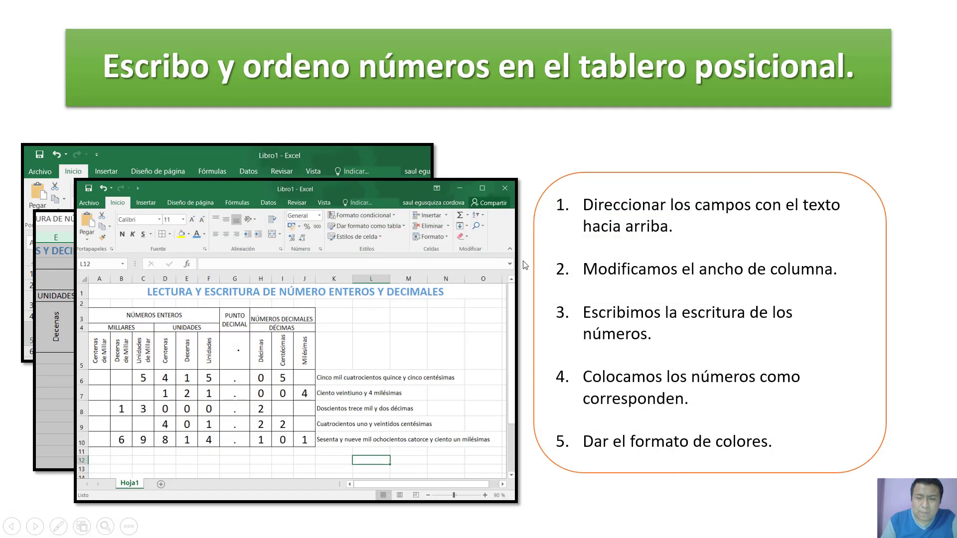
# Step: Switch to the FICHA DE TRABAJO N 5.docx worksheet in Word and examine its border-matching and Bordes window exercises
pyautogui.click(525, 265)
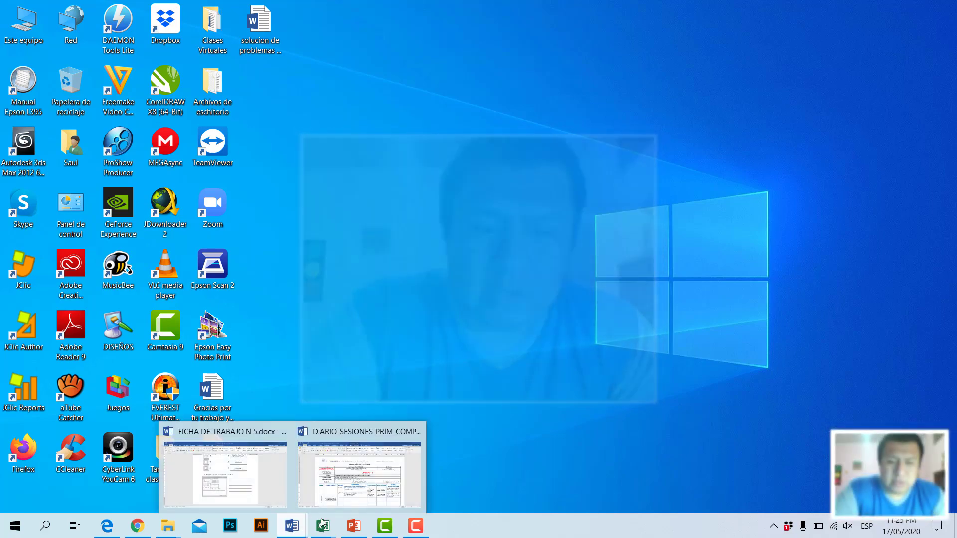
pyautogui.click(374, 492)
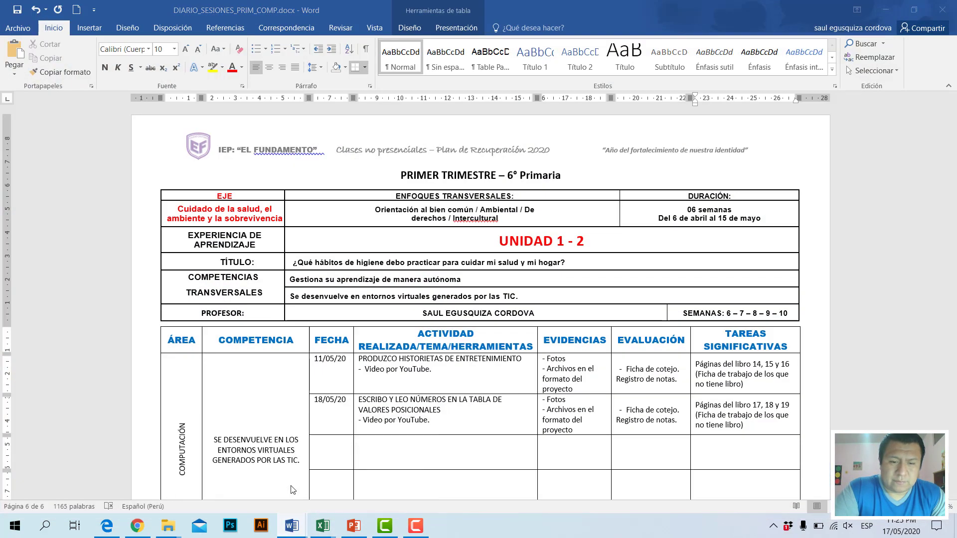
pyautogui.hotkey('alt', 'Tab')
pyautogui.scroll(3, 581, 367)
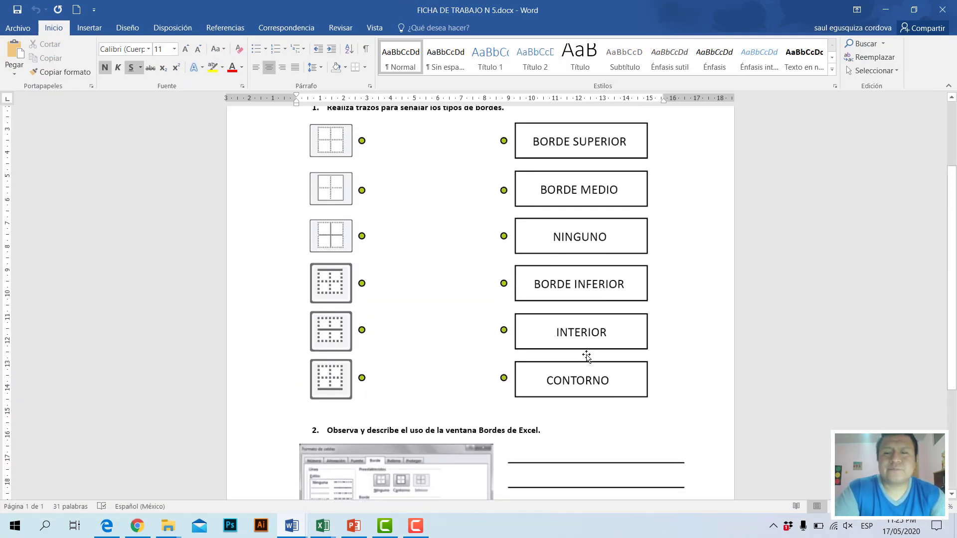
pyautogui.scroll(4, 586, 356)
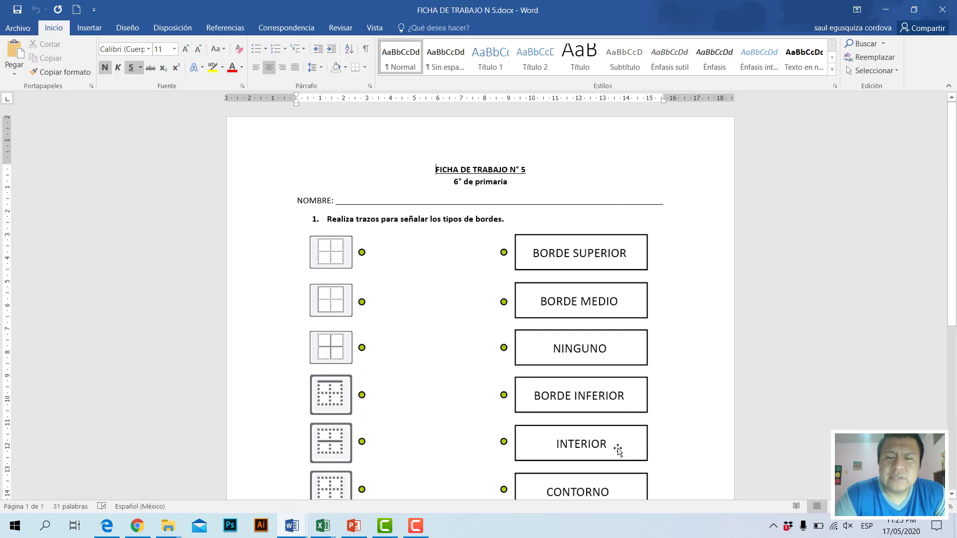
pyautogui.scroll(-2, 609, 447)
pyautogui.scroll(-1, 609, 448)
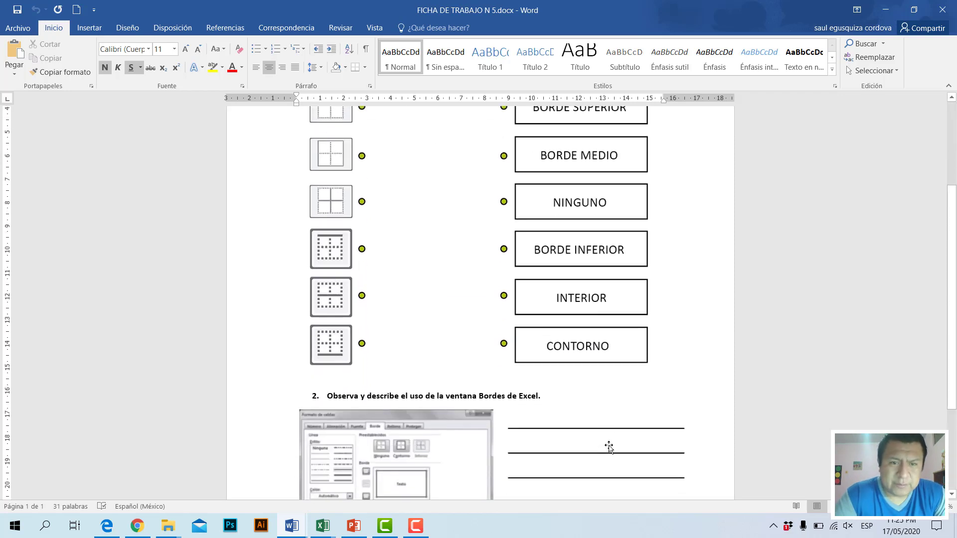
pyautogui.scroll(3, 609, 447)
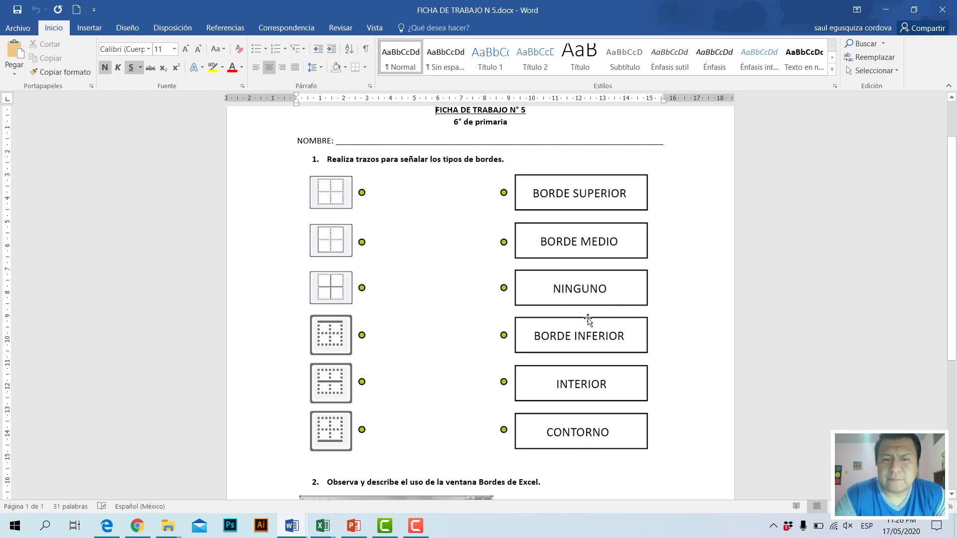
pyautogui.scroll(-5, 588, 318)
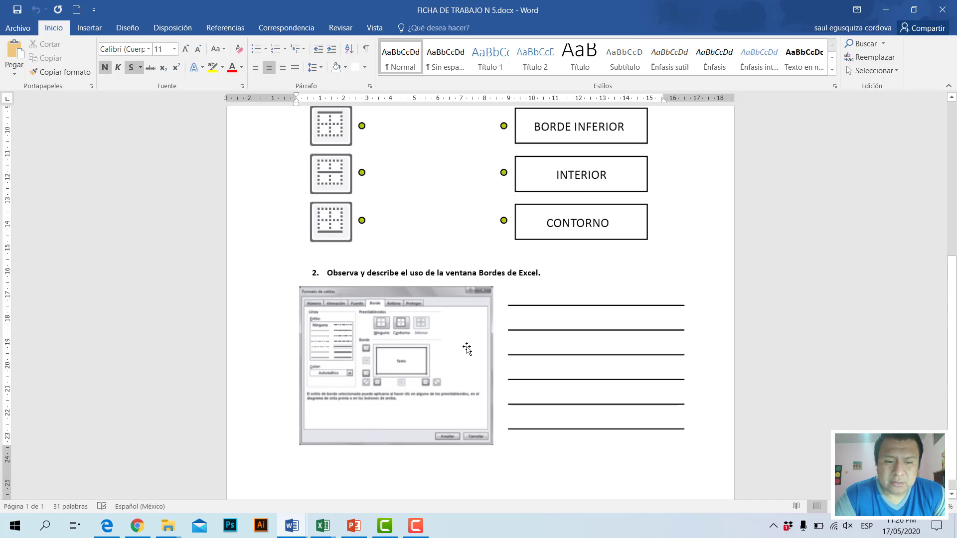
# Step: Switch to the Libro1.xlsx workbook in Excel and inspect the border settings of the table range A3:J10
pyautogui.click(322, 526)
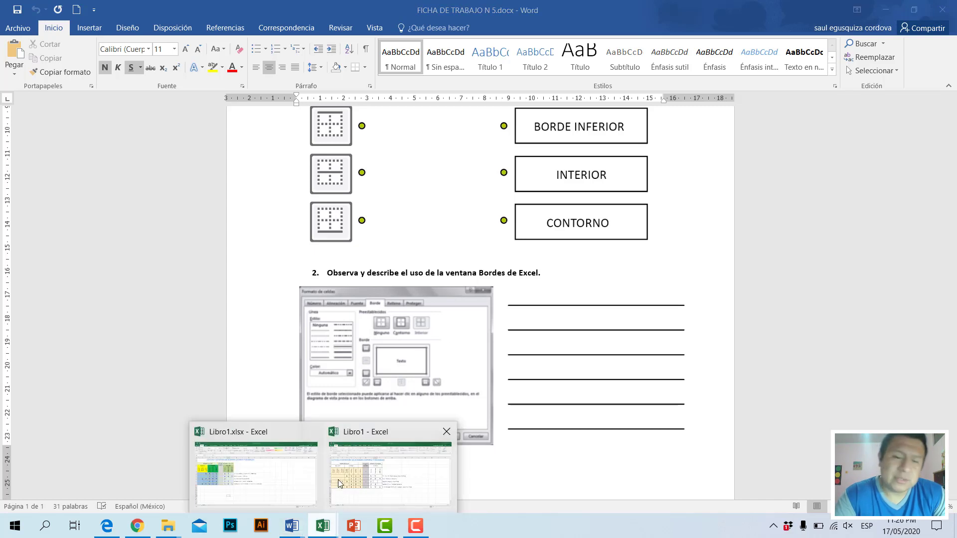
pyautogui.click(282, 476)
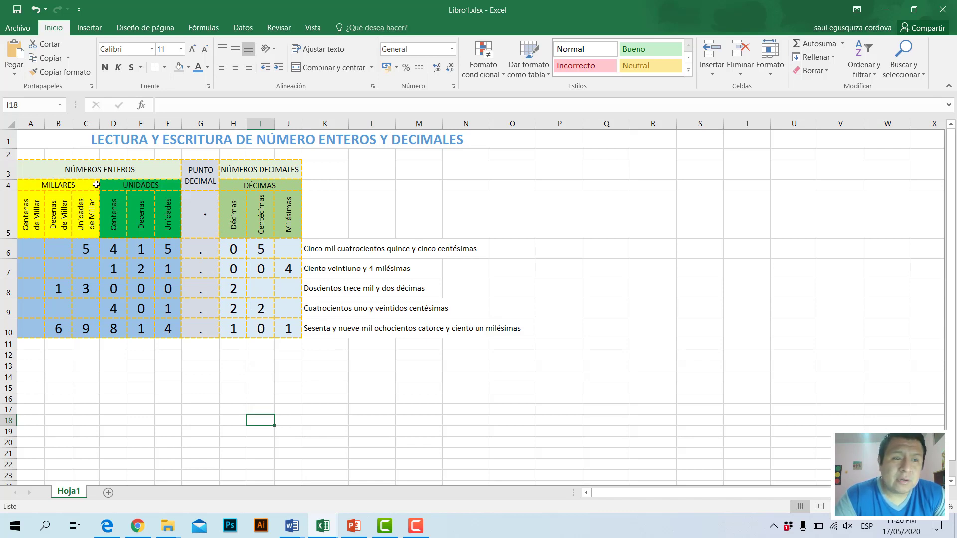
pyautogui.moveTo(41, 169); pyautogui.dragTo(276, 330)
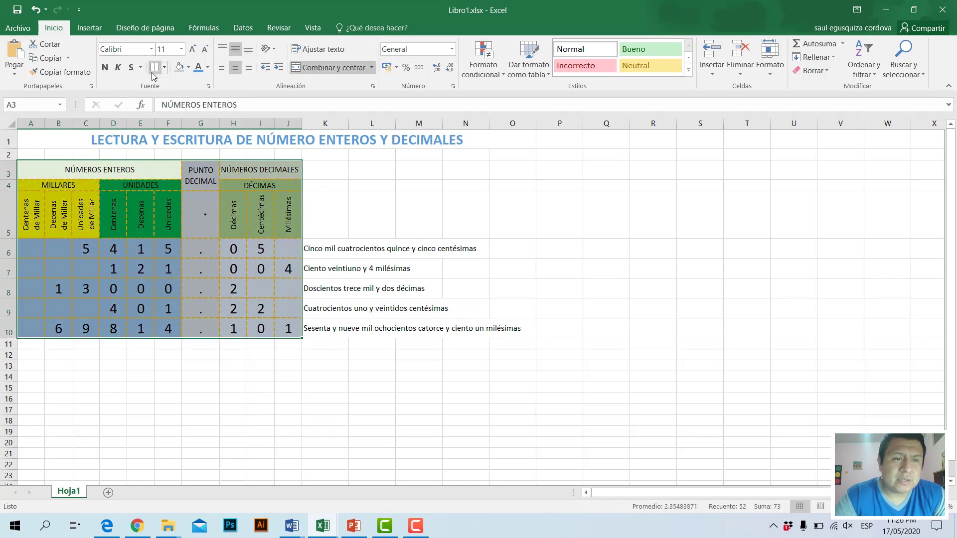
pyautogui.hotkey('ctrl', '1')
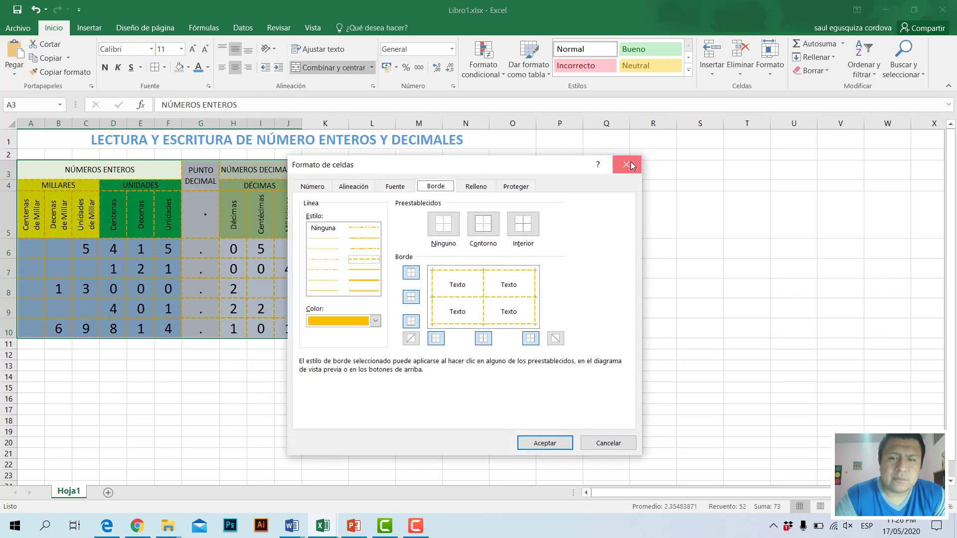
pyautogui.click(626, 163)
# Step: Apply all borders (Todos los bordes) to the place-value table A3:J10
pyautogui.click(164, 67)
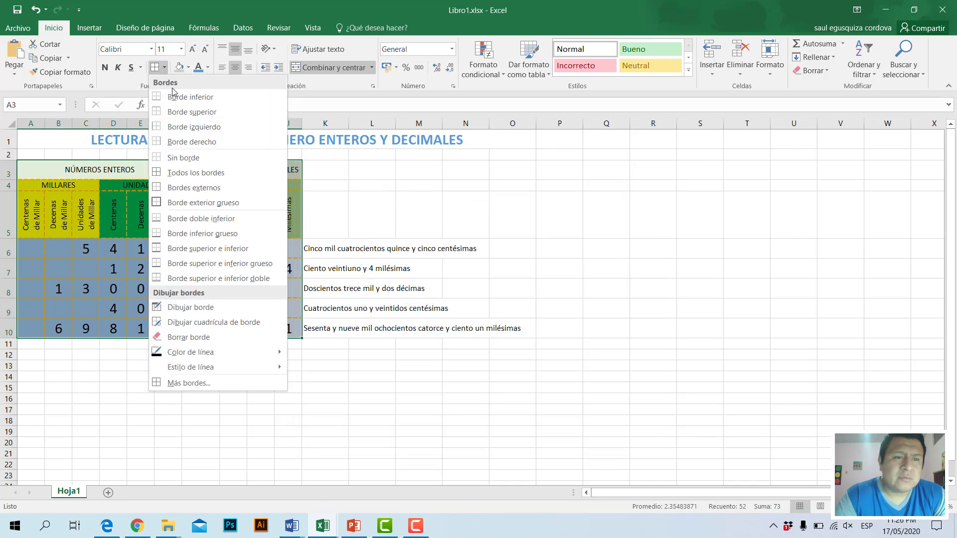
pyautogui.click(191, 172)
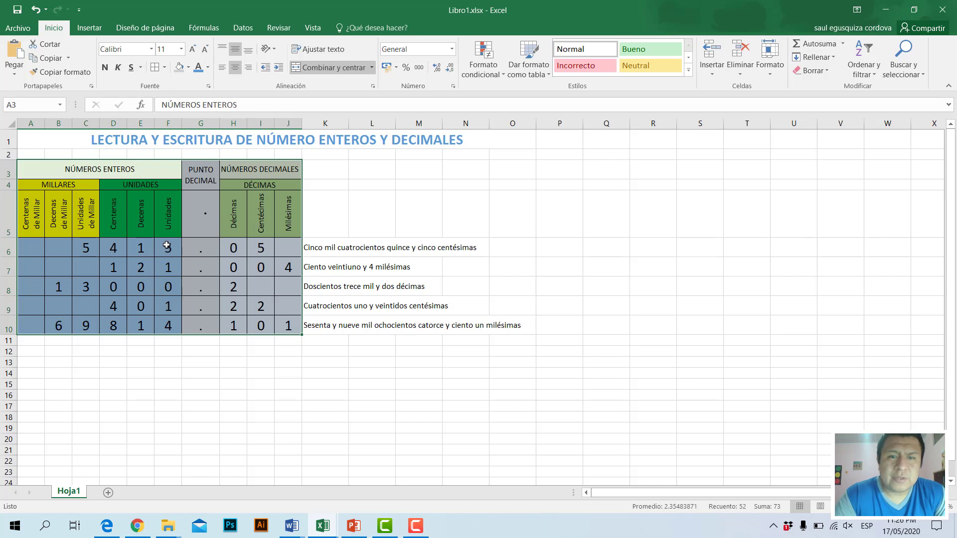
pyautogui.click(100, 170)
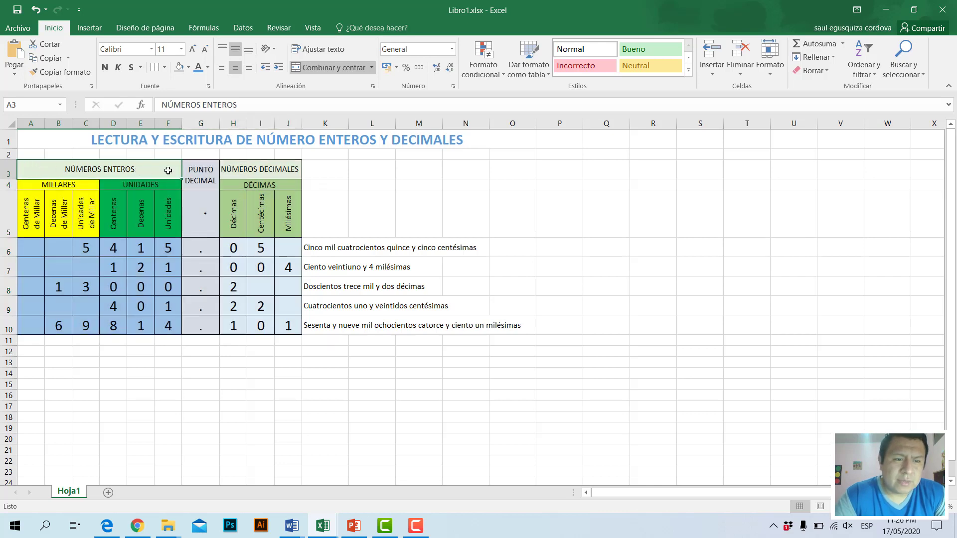
# Step: Give the table A3:J10 light green, medium dashed borders on both the outline and the interior
pyautogui.moveTo(168, 170); pyautogui.dragTo(251, 323)
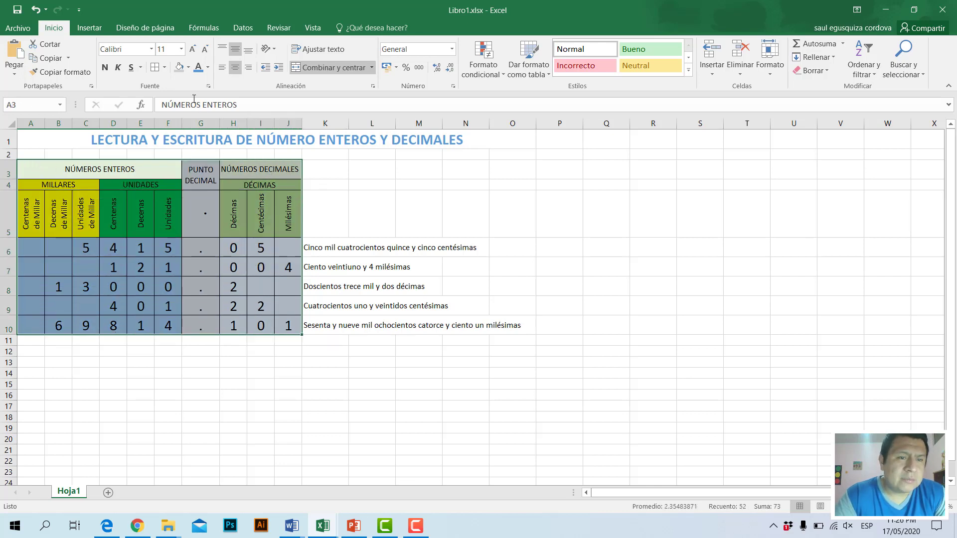
pyautogui.click(165, 69)
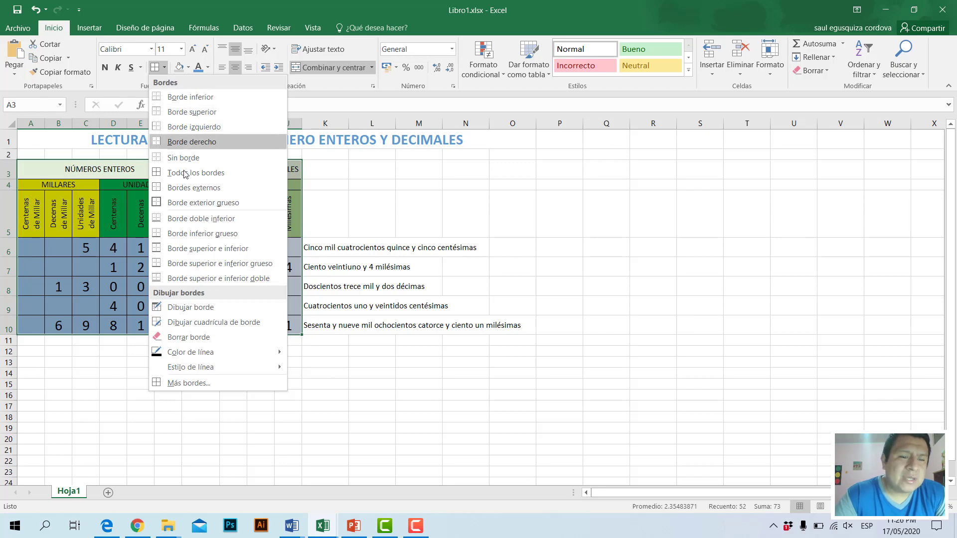
pyautogui.click(192, 383)
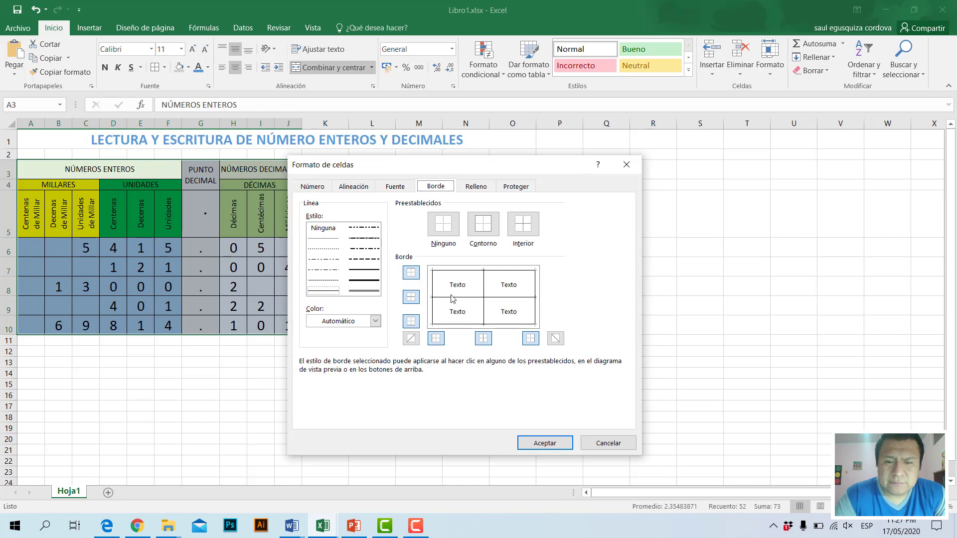
pyautogui.click(486, 224)
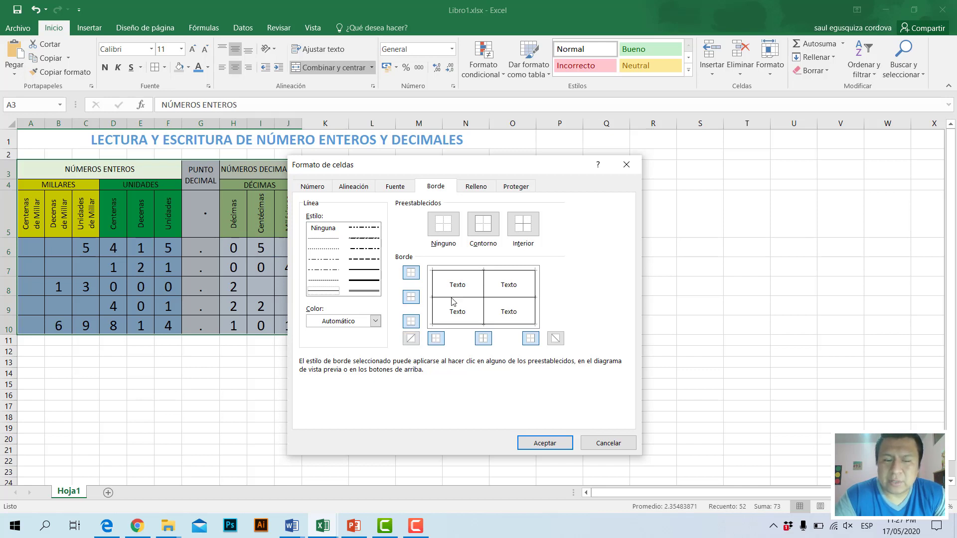
pyautogui.click(366, 260)
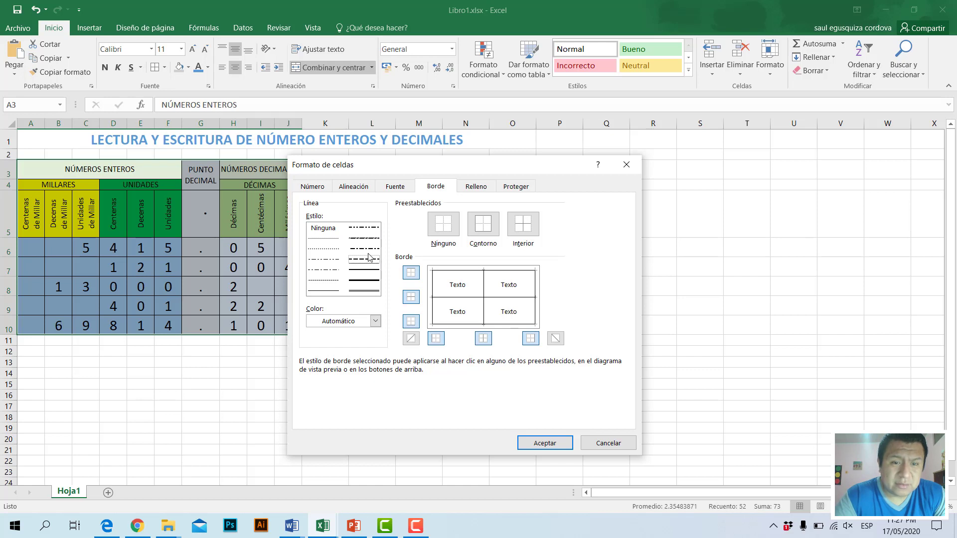
pyautogui.click(374, 321)
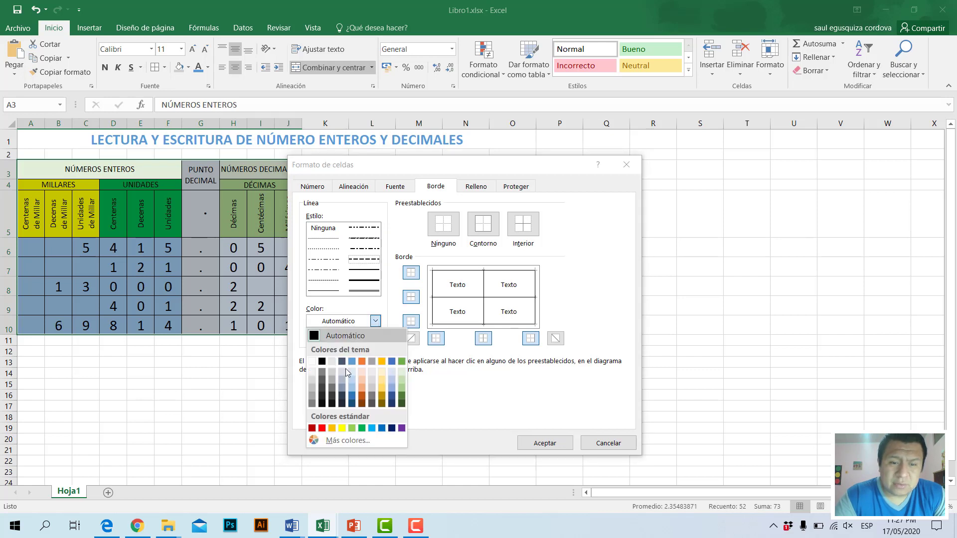
pyautogui.click(351, 428)
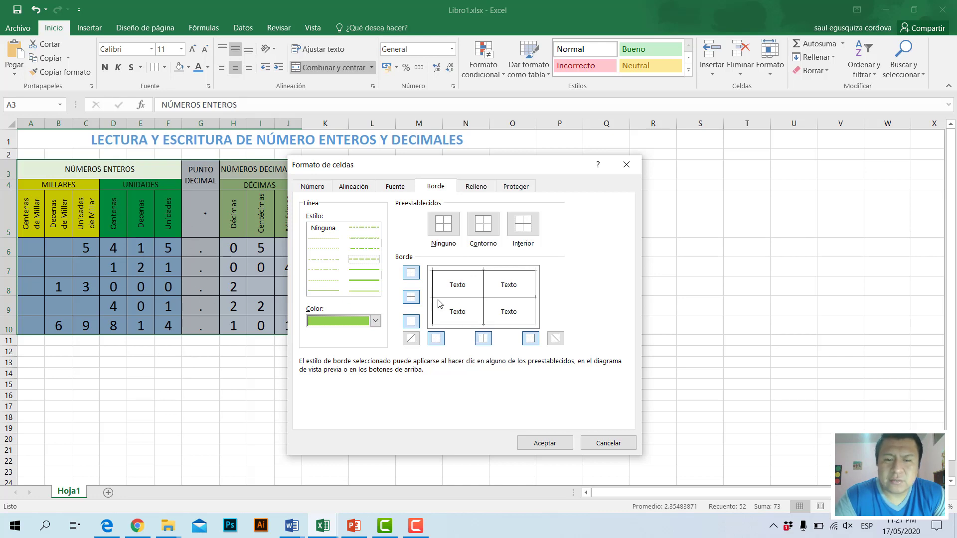
pyautogui.click(485, 223)
pyautogui.click(525, 229)
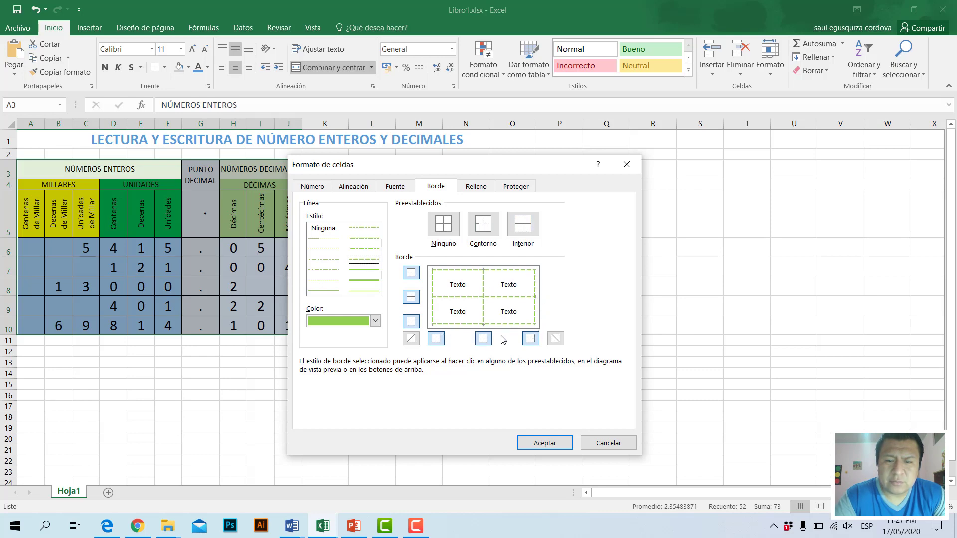
pyautogui.click(543, 442)
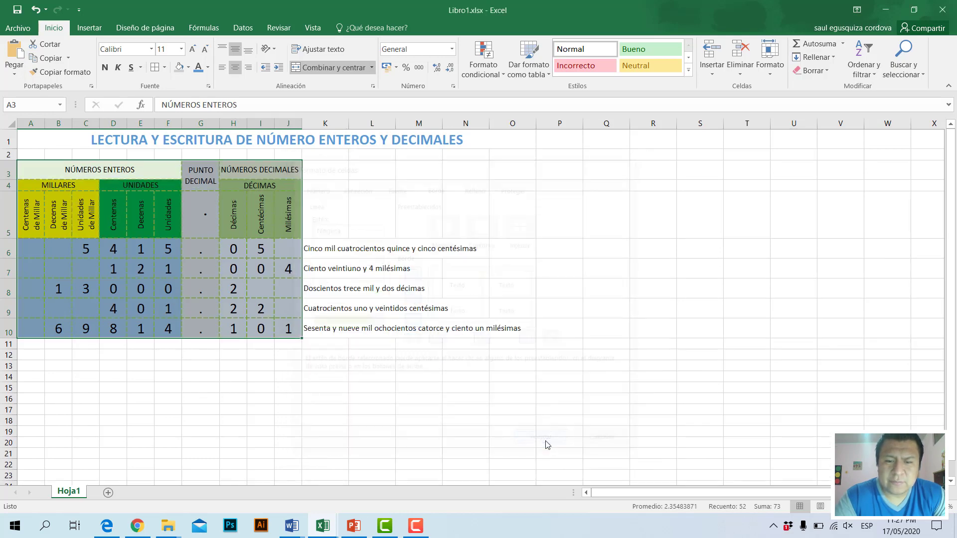
pyautogui.click(545, 431)
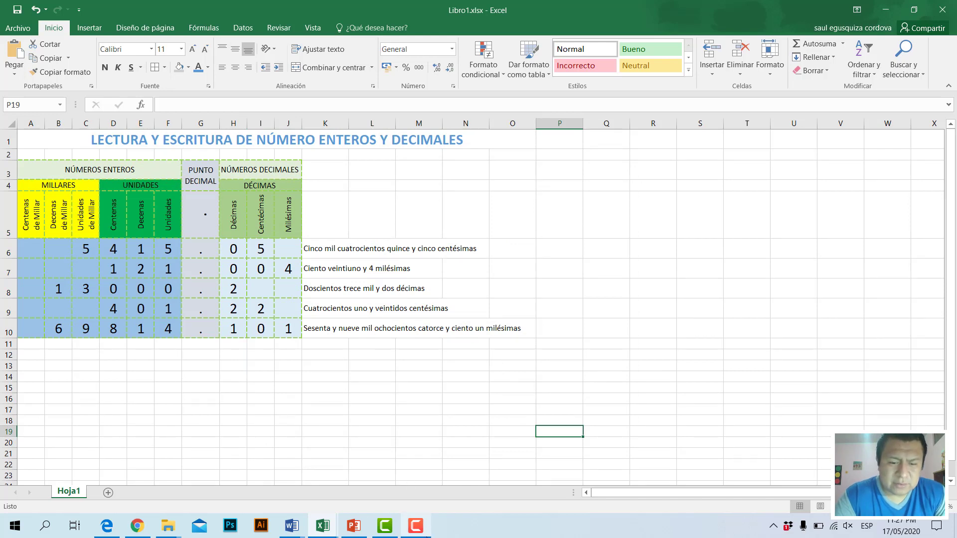
# Step: Review exercise 2 of FICHA DE TRABAJO N 5.docx in Word and minimize the open windows to the desktop
pyautogui.click(292, 526)
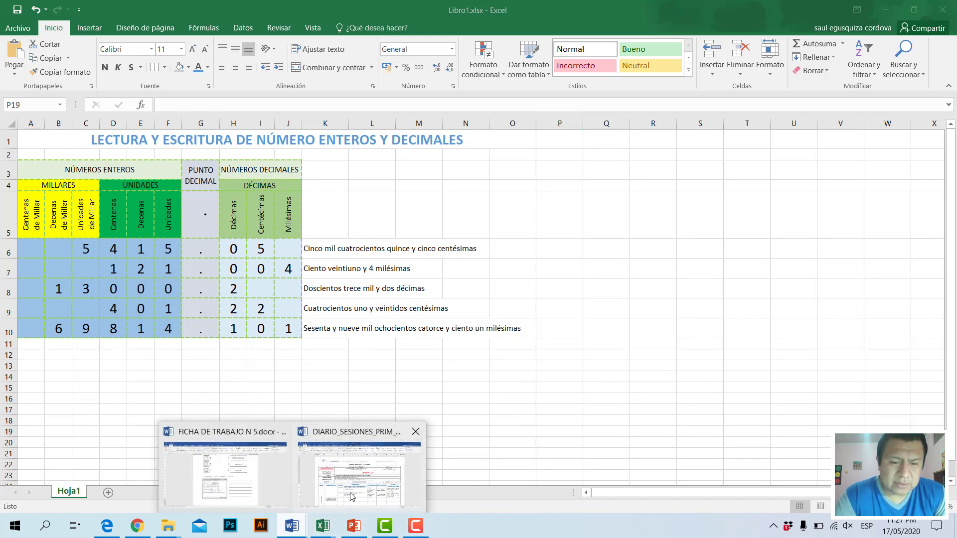
pyautogui.click(232, 485)
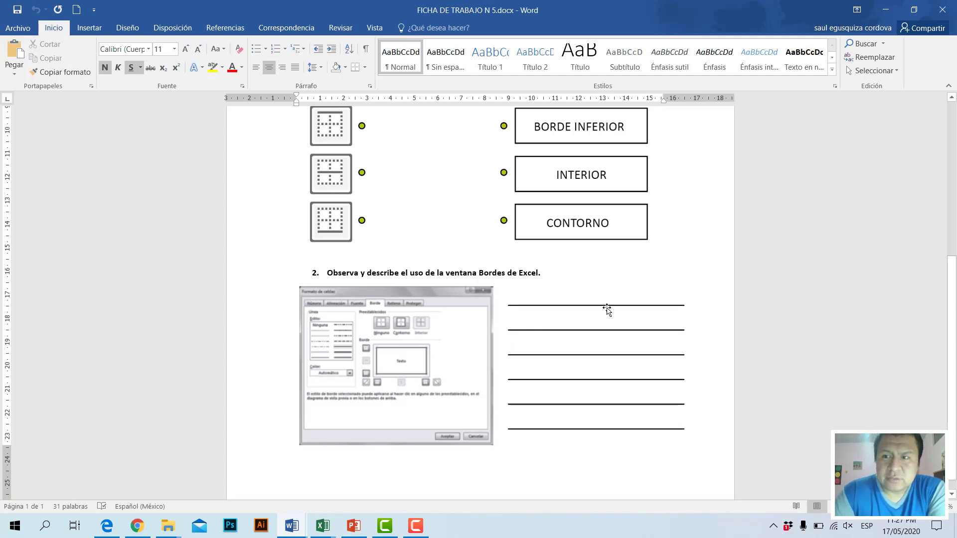
pyautogui.click(886, 10)
pyautogui.click(886, 10)
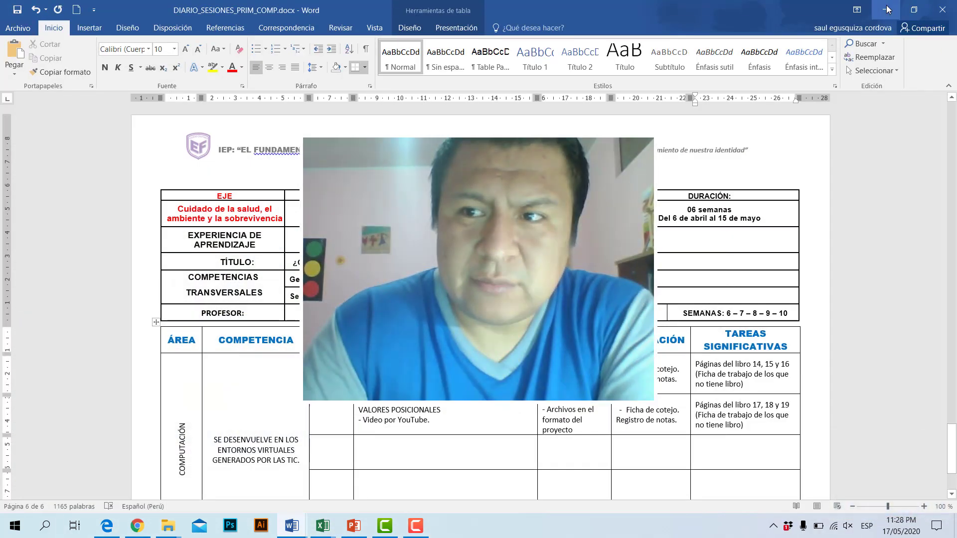
pyautogui.click(886, 10)
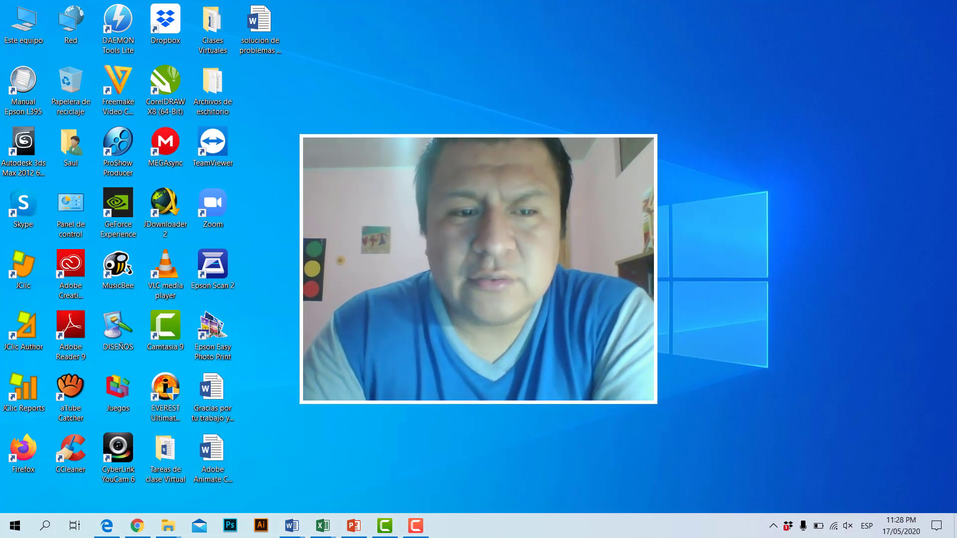